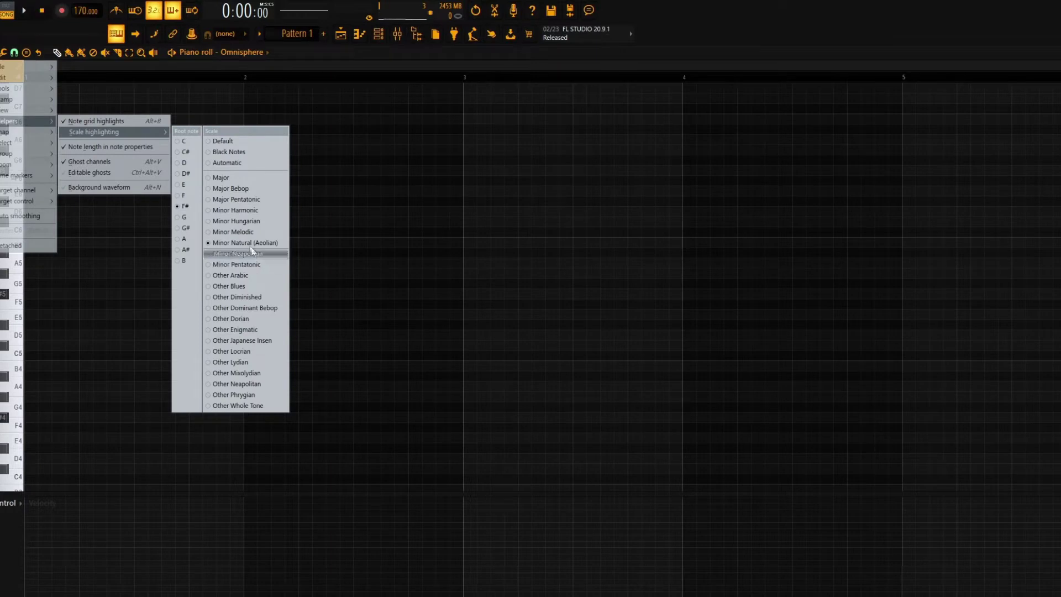
left_click(392, 53)
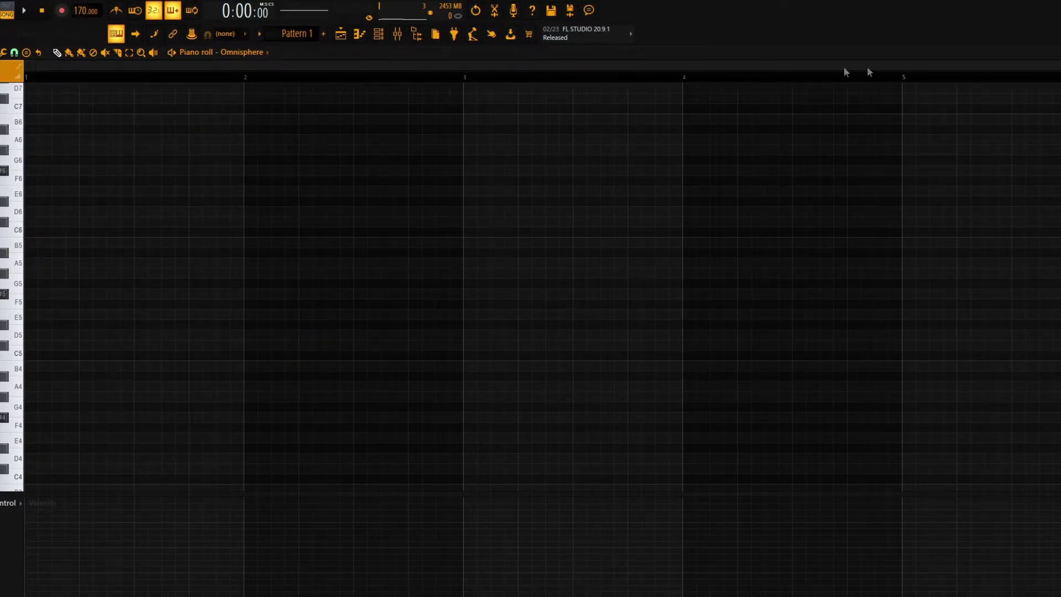
left_click(1, 53)
mouse_move(12, 119)
mouse_move(103, 131)
left_click(325, 52)
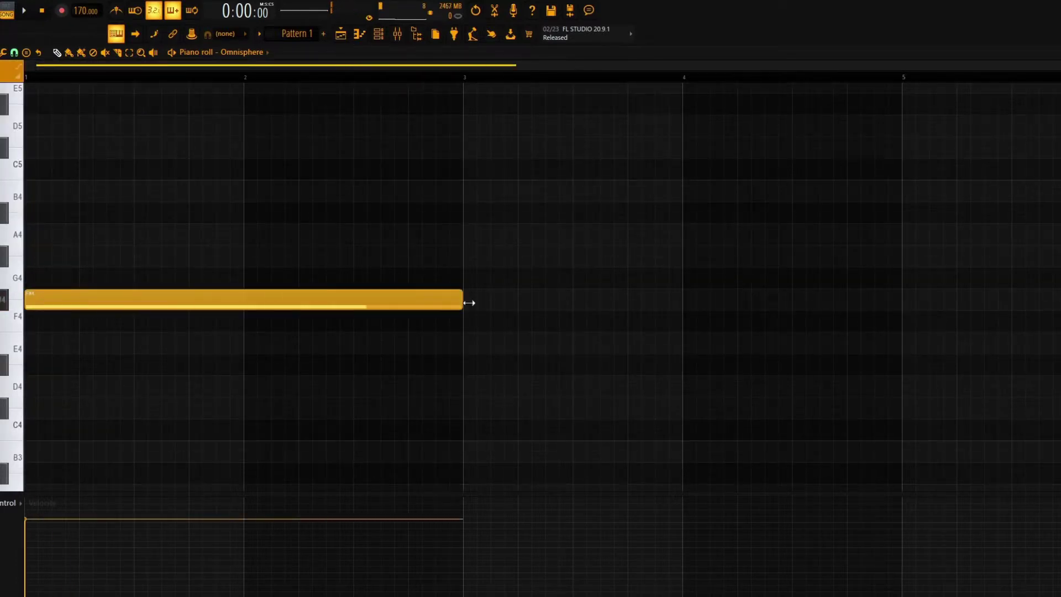
- Lower the two-bar F#4 note an octave to F#3 and add A3 and C#4 notes starting on beat 2 of bar 1
key("ctrl+Down")
scroll(126, 355, "down", 4)
scroll(95, 339, "up", 2)
left_click(79, 362)
left_click(93, 280)
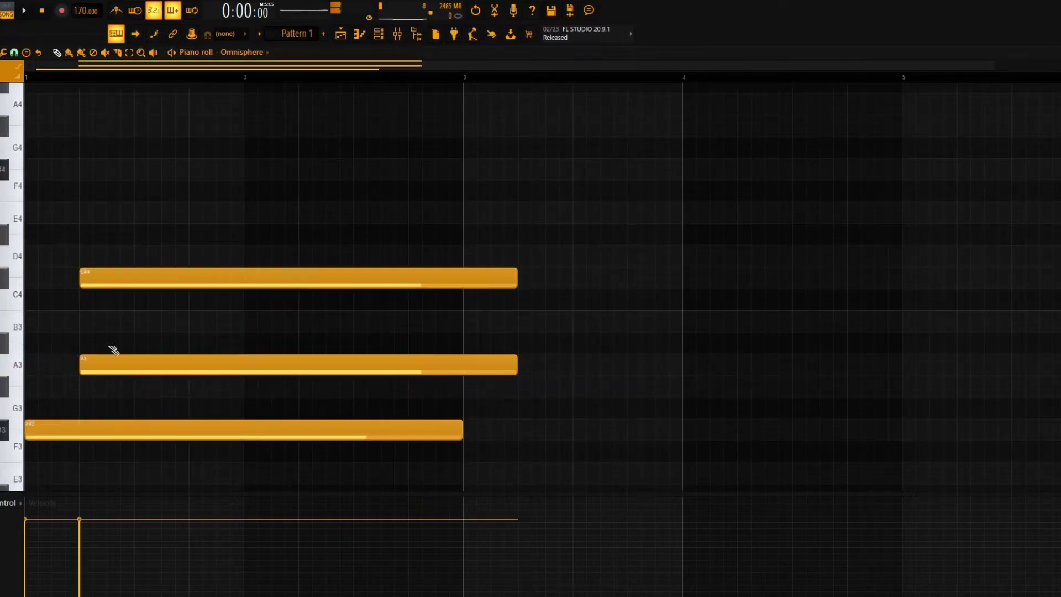
- Delete the A3 note and add an F#4 note on beat 3, with all chord notes ending at bar 3
right_click(94, 365)
left_click(73, 421)
left_click(109, 169)
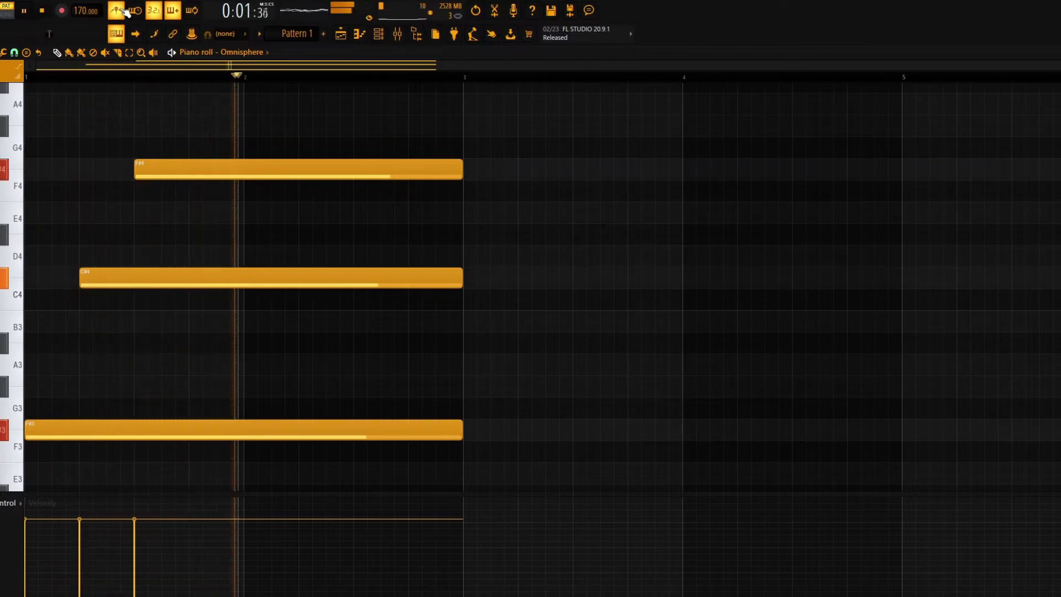
- Play the chord back, undoing the shift of the C#4 note
key("space")
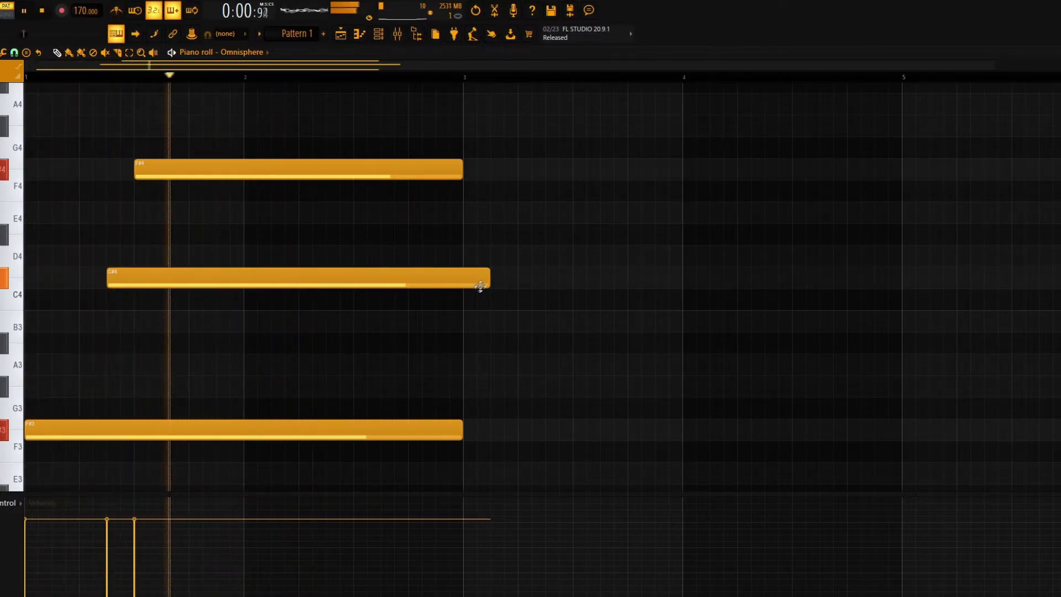
key("ctrl+z")
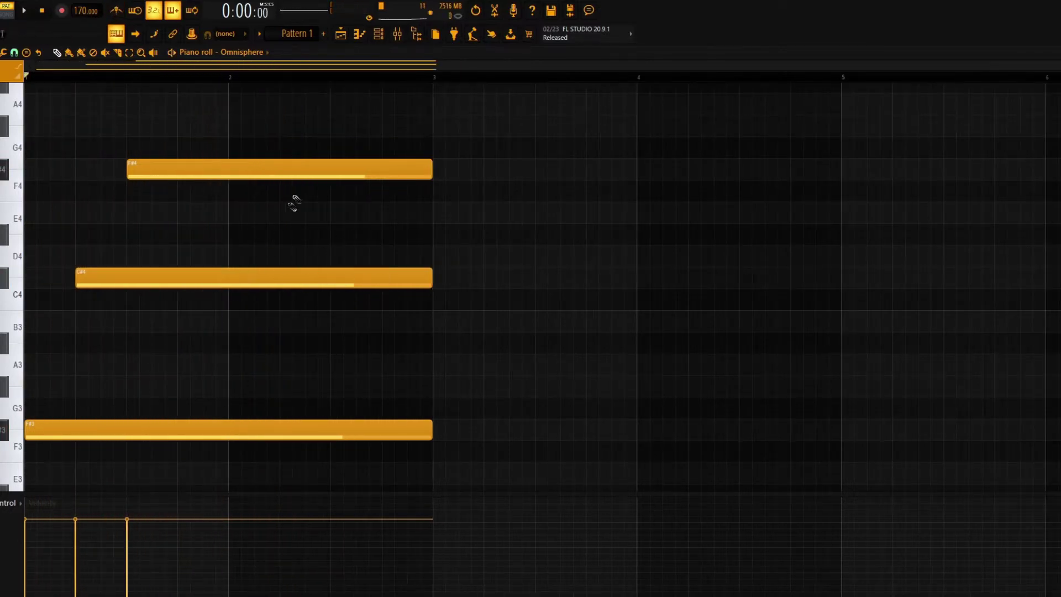
key("space")
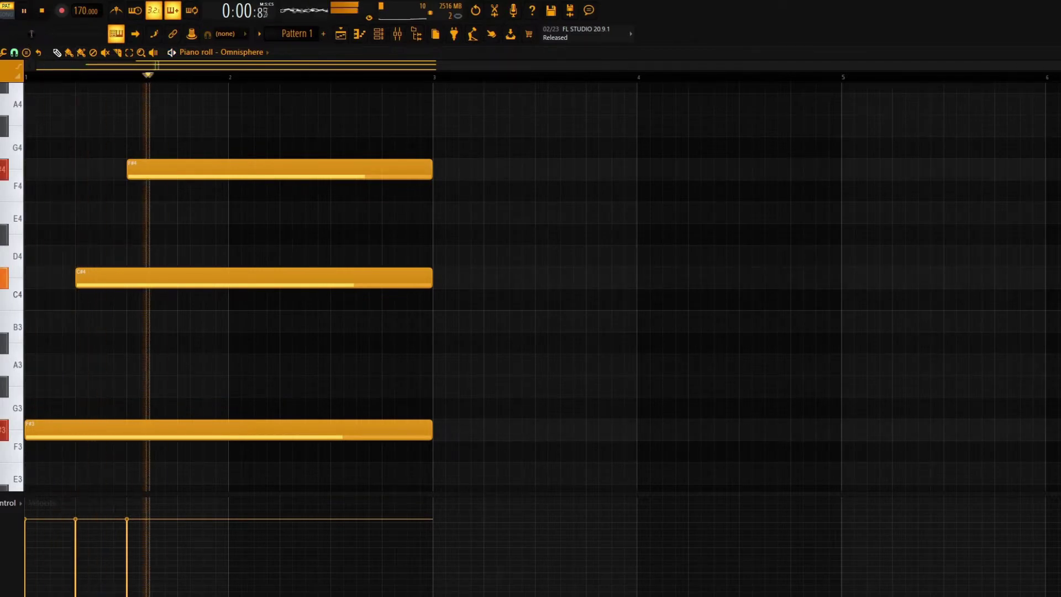
key("space")
- Extend all three chord notes to end at bar 5 and lower their velocity
key("ctrl+a")
left_click_drag(433, 208, 848, 213)
right_click(850, 214)
left_click_drag(881, 444, 829, 191)
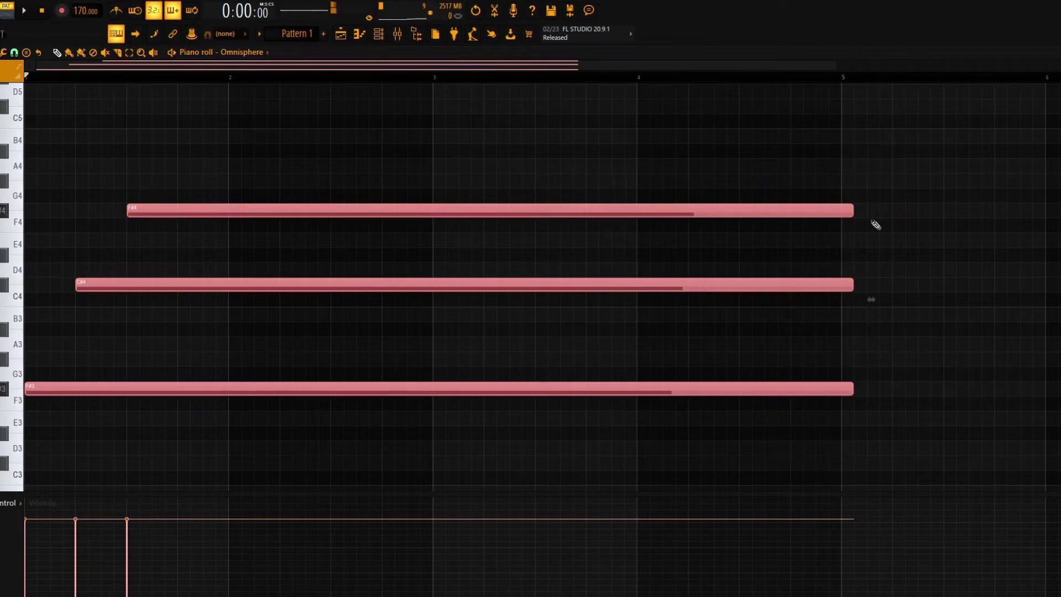
key("ctrl+a")
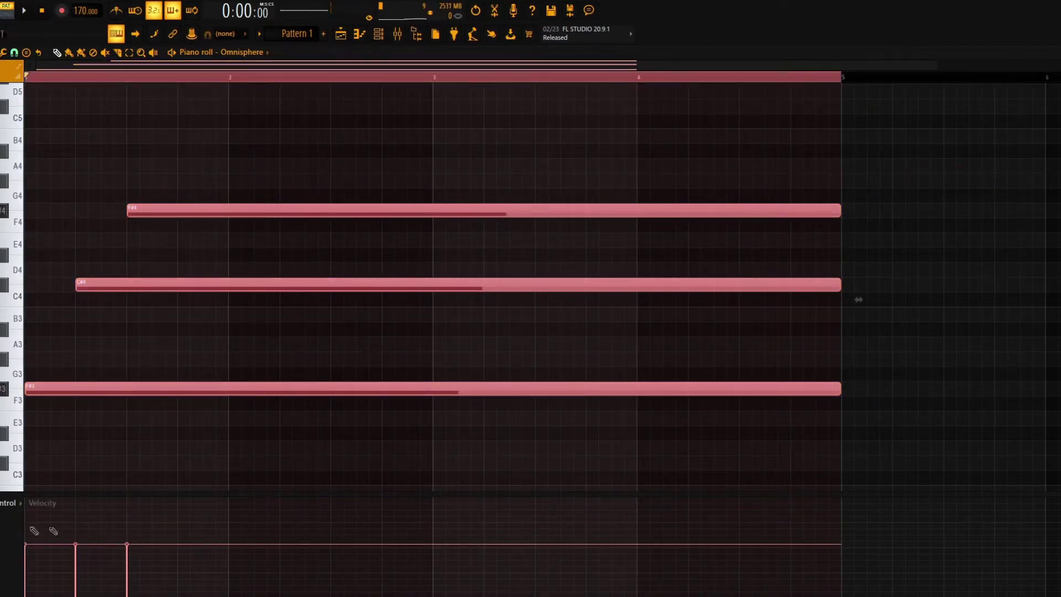
- Play back the extended chord, view the channel rack and clear the selection
key("space")
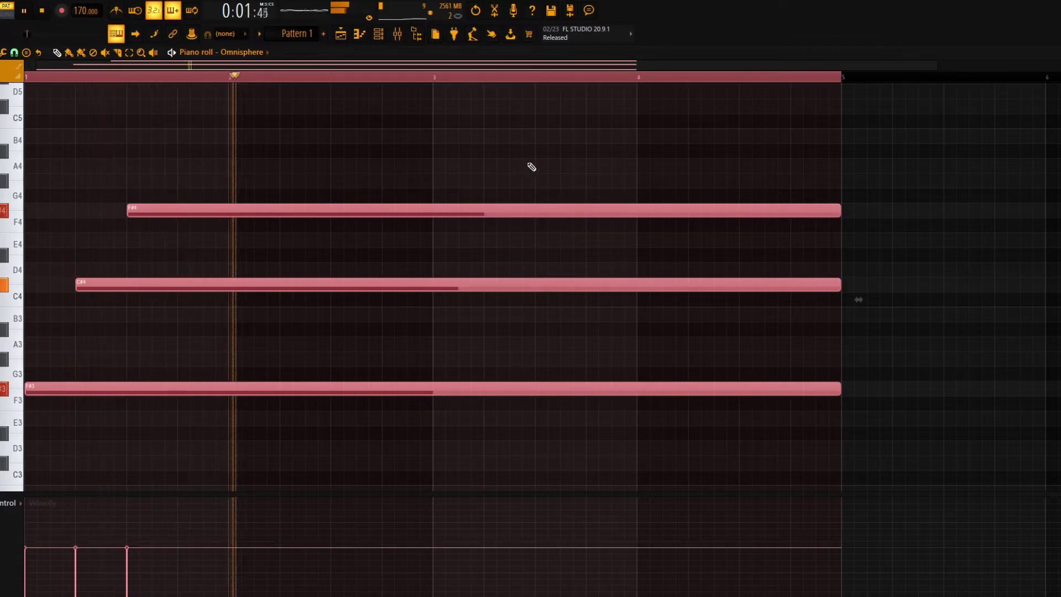
key("F6")
key("space")
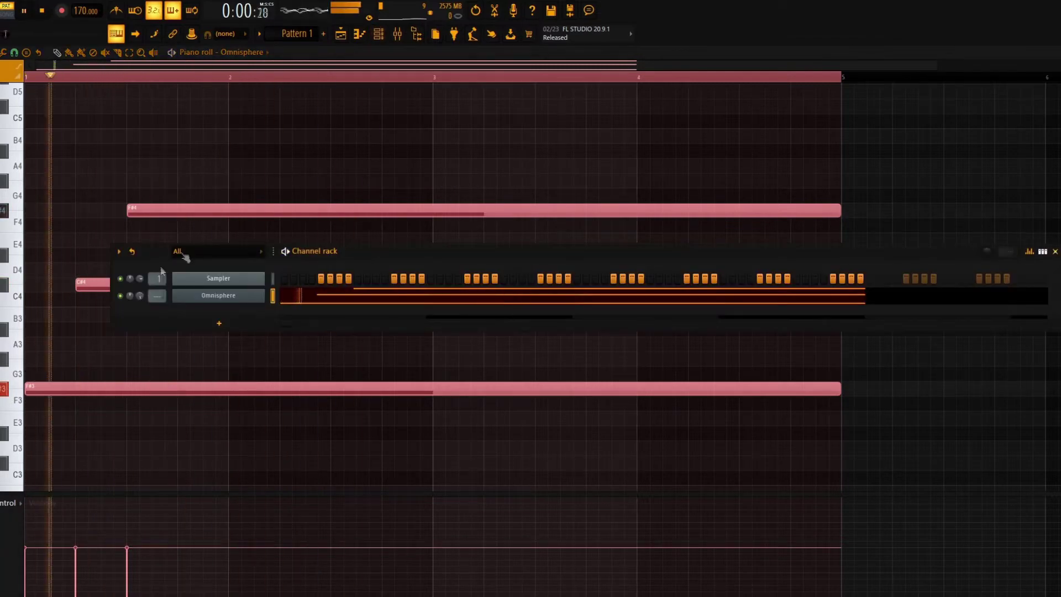
left_click(421, 77, "ctrl")
left_click(104, 78)
scroll(221, 260, "up", 2)
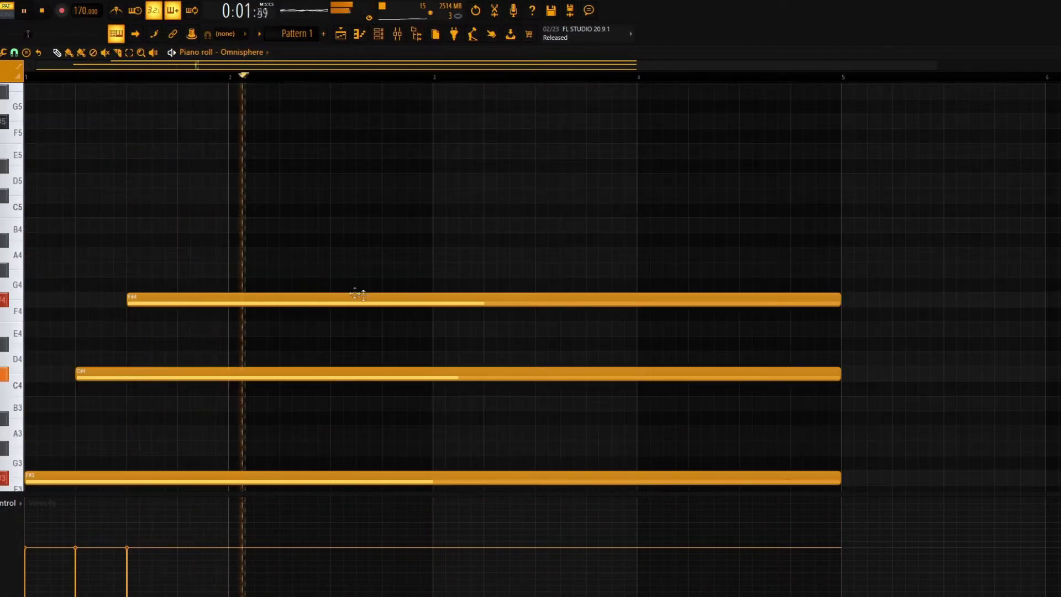
key("space")
- Add F#5 and C#6 notes starting on beat 3 of bar 2, removing the A5 note between them
left_click(332, 197)
right_click(332, 197)
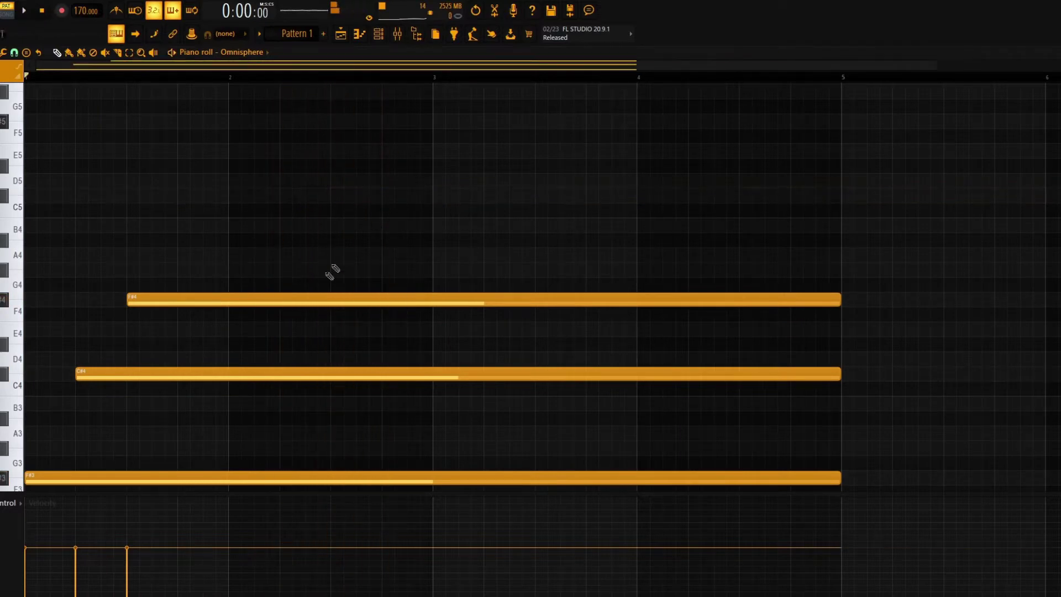
scroll(408, 239, "down", 3)
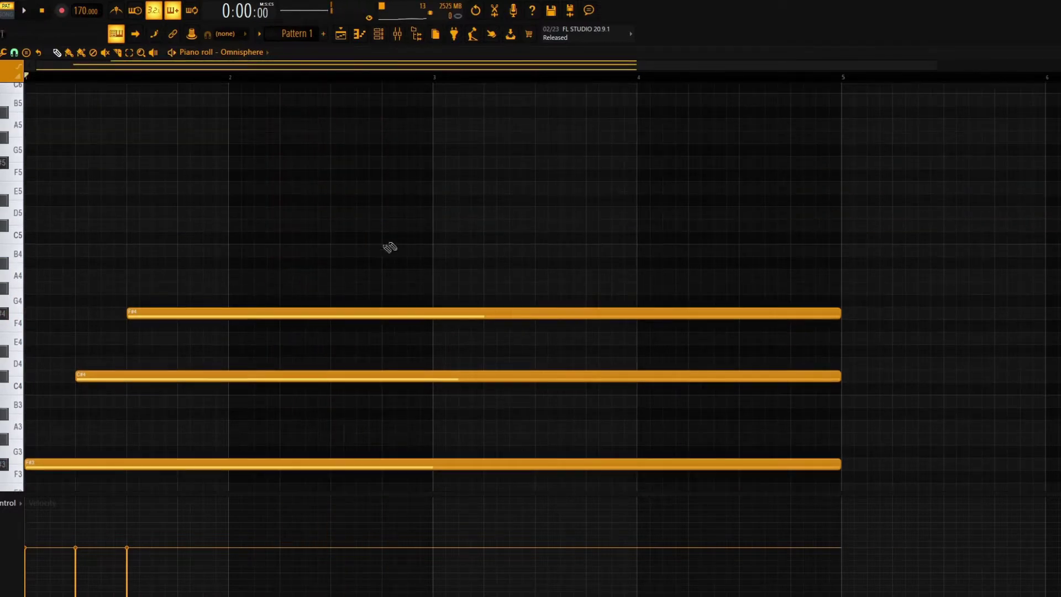
left_click(330, 163)
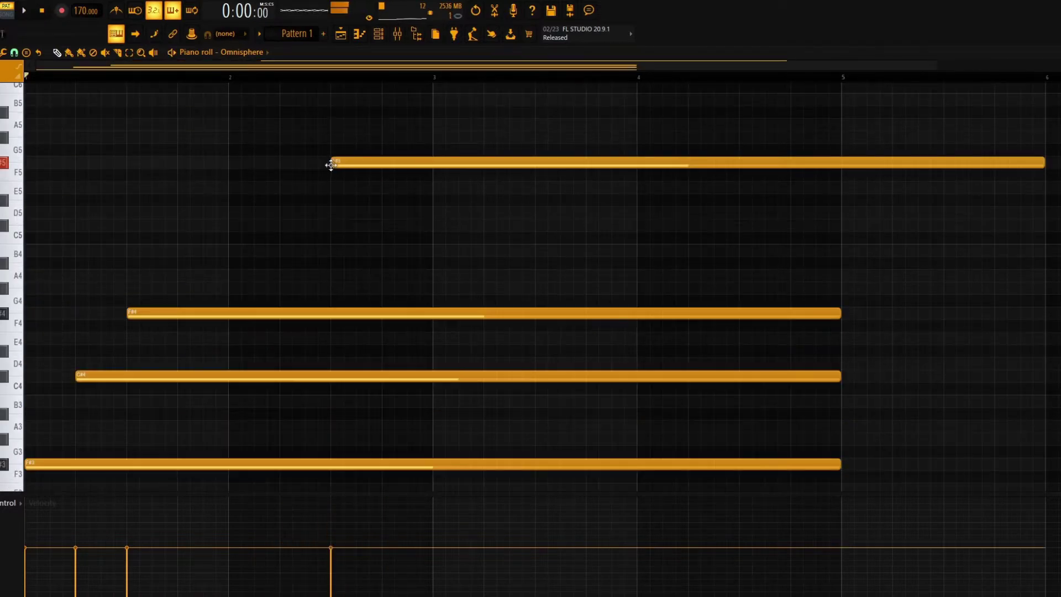
left_click(334, 122)
scroll(346, 111, "up", 1)
left_click(342, 111)
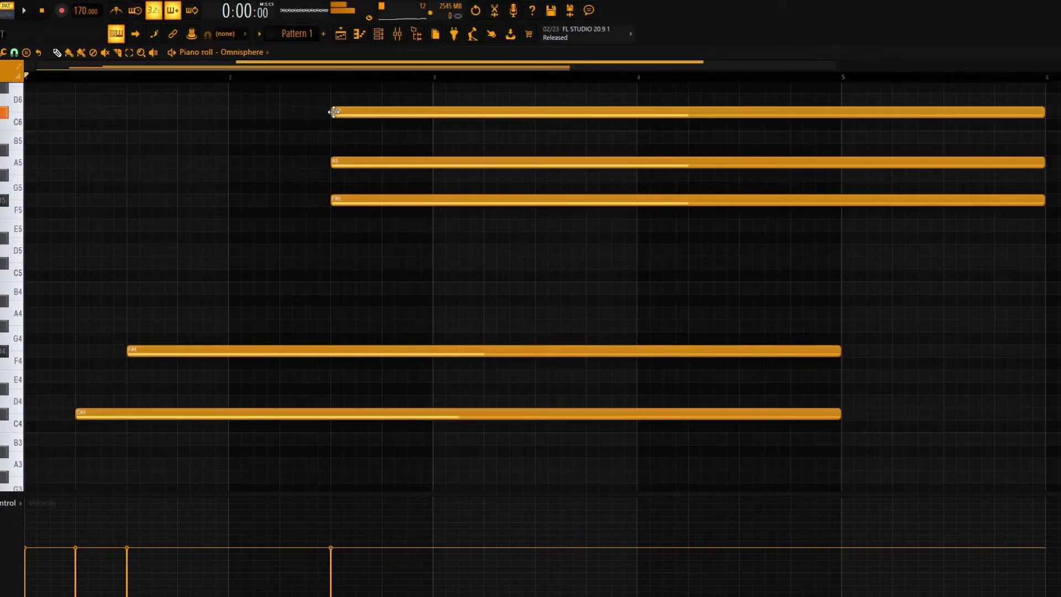
right_click(386, 161)
- Shorten the F#5 and C#6 pair and strum their start times with the note ends preserved
scroll(408, 210, "up", 1)
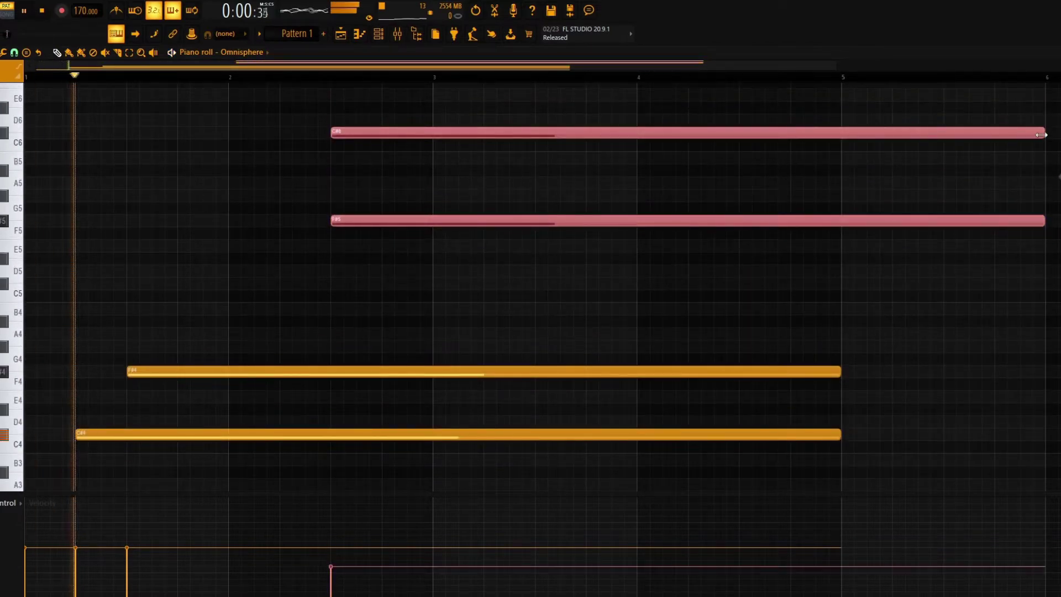
left_click_drag(1056, 140, 445, 135)
key("alt+s")
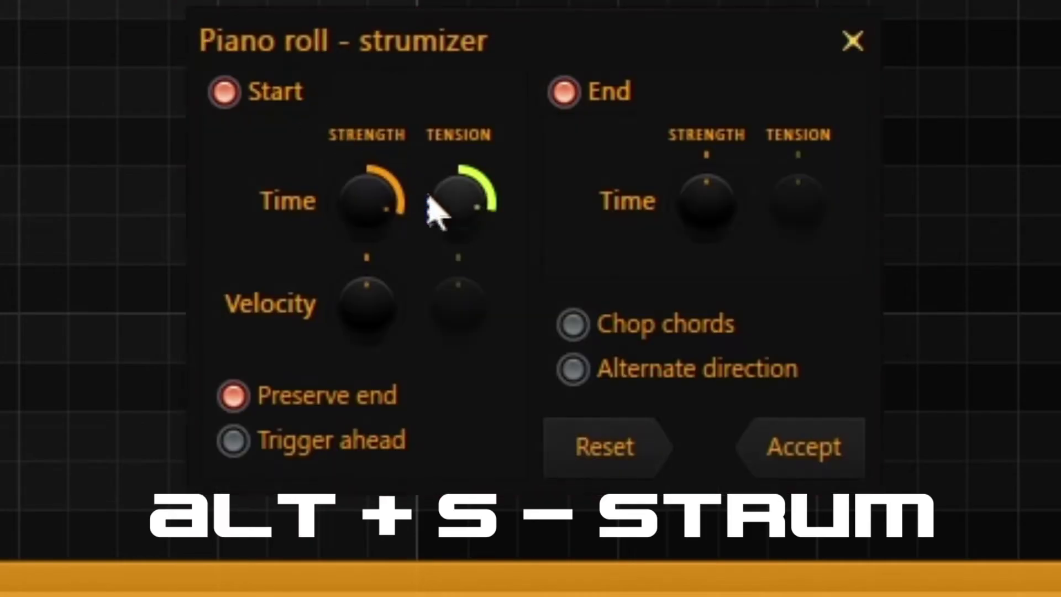
left_click(813, 463)
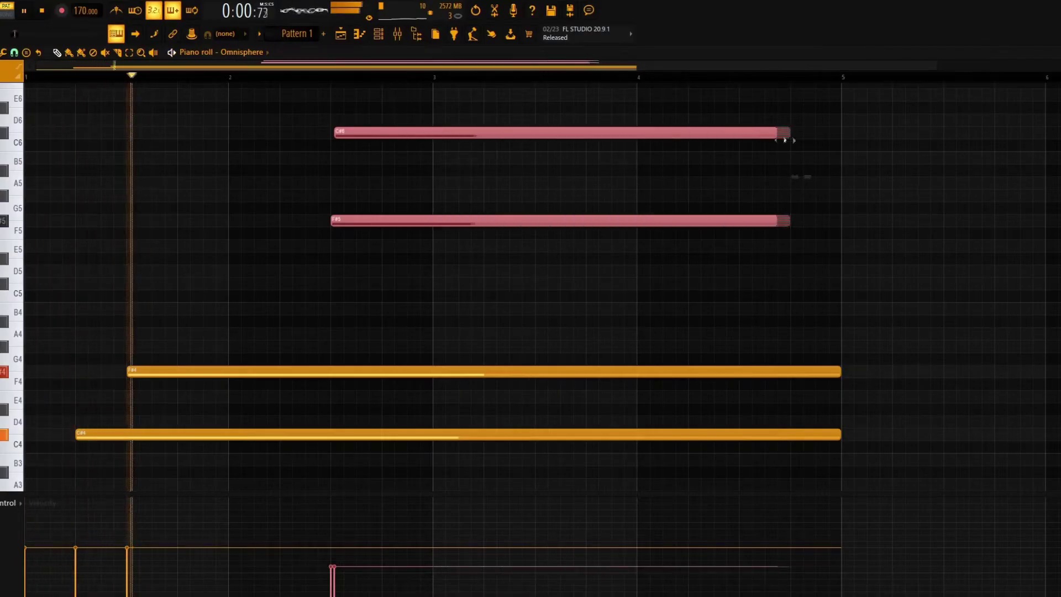
- Repeat the strummed half-bar F#5 and C#6 pair at the same pitches so the copies end at bars 4 and 5
scroll(569, 287, "down", 2)
key("space")
key("space")
scroll(570, 123, "down", 2)
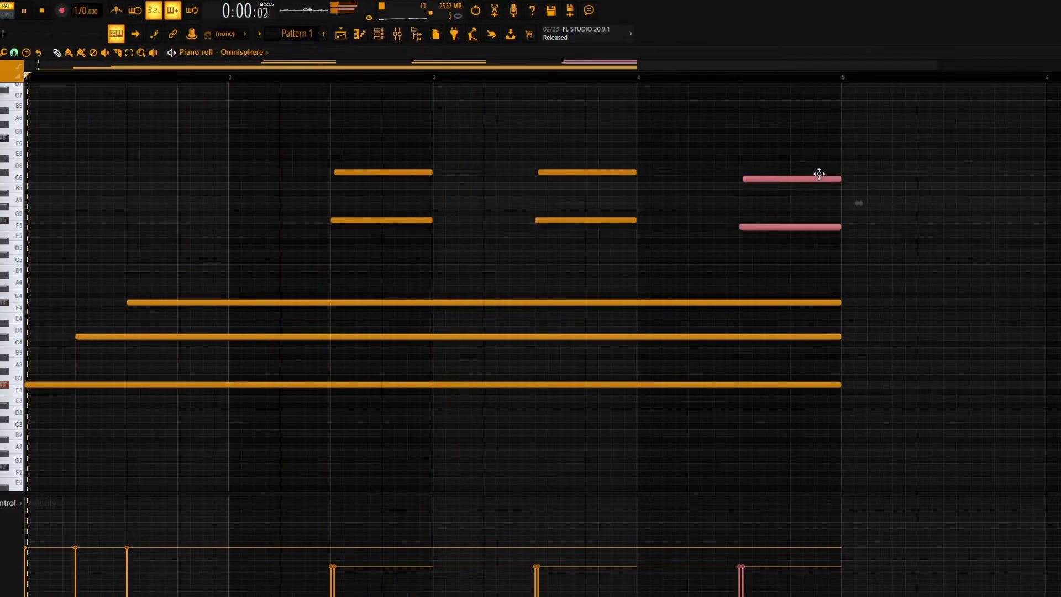
left_click_drag(819, 173, 819, 166)
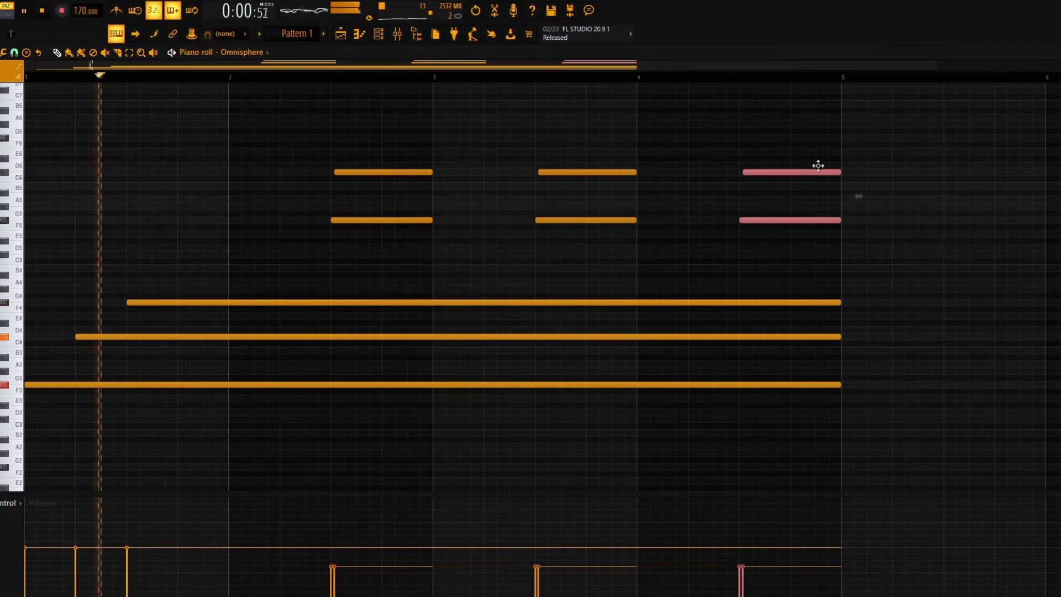
- Change the pitches of the last strummed pair before bar 5 to G#5 and A5
left_click(940, 195, "ctrl")
scroll(898, 188, "up", 2)
left_click_drag(722, 173, 724, 187)
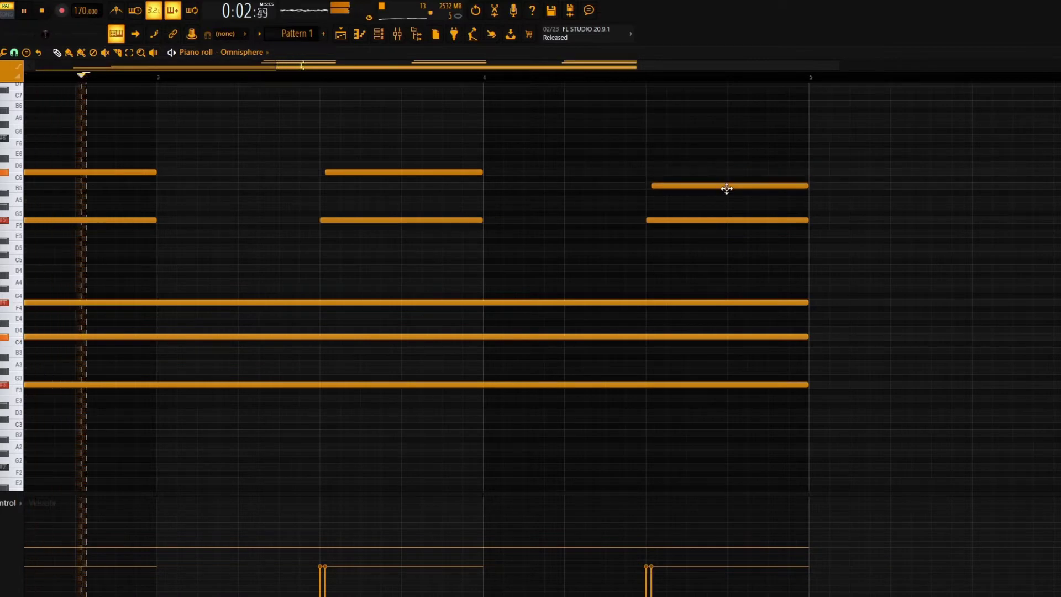
left_click(790, 138)
right_click(790, 138)
scroll(864, 163, "down", 3)
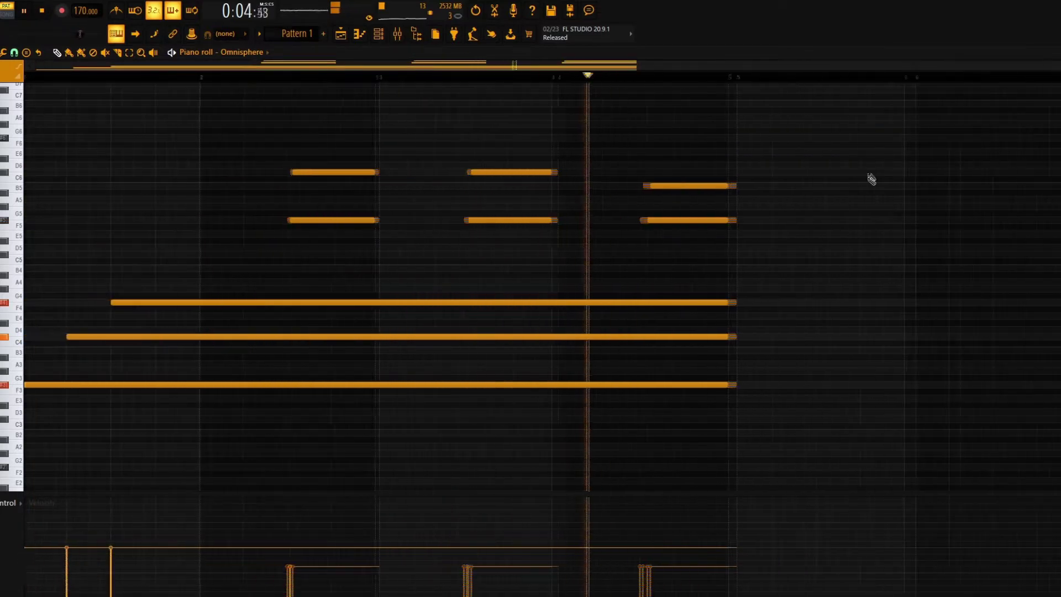
left_click_drag(704, 221, 691, 200)
left_click(823, 200)
right_click(826, 200)
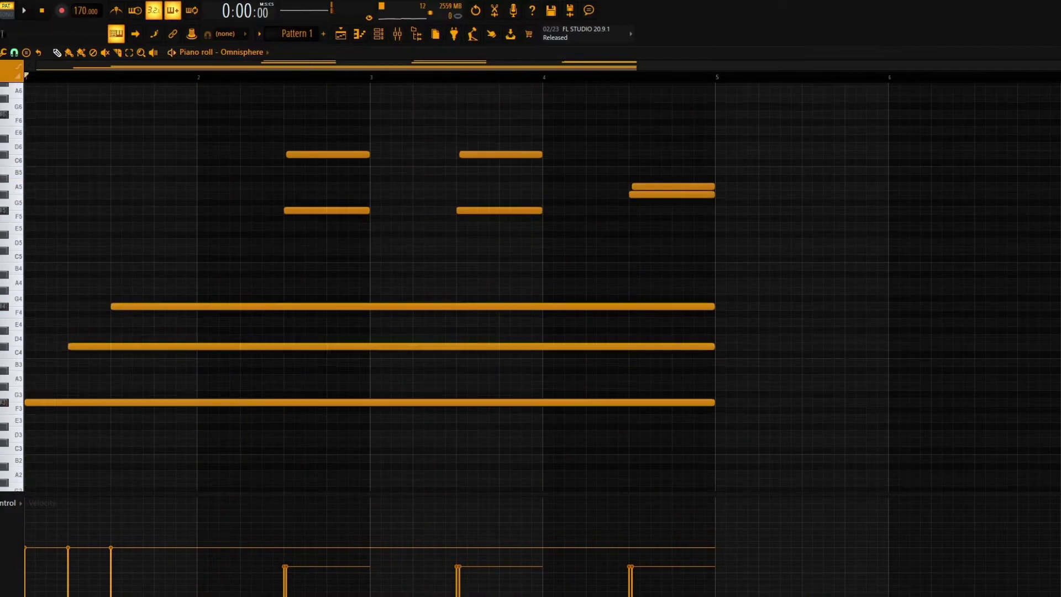
- Duplicate the four-bar pattern to bar 5 and transpose the copied low chord down to D3, A3 and D4
scroll(834, 201, "down", 3)
key("ctrl+b")
left_click_drag(837, 437, 655, 237)
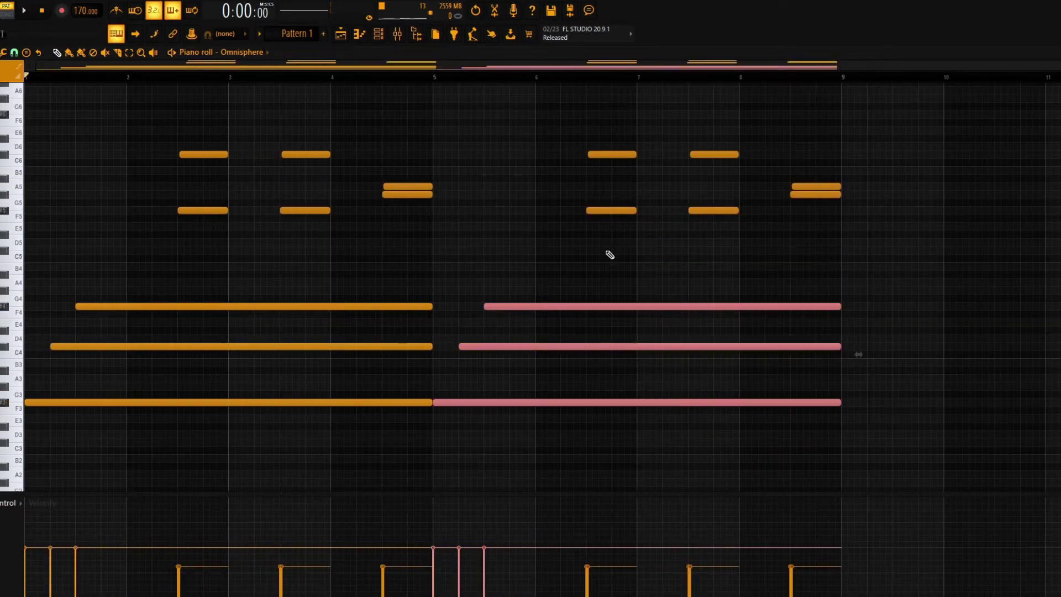
key("Down")
key("Down")
key("Down")
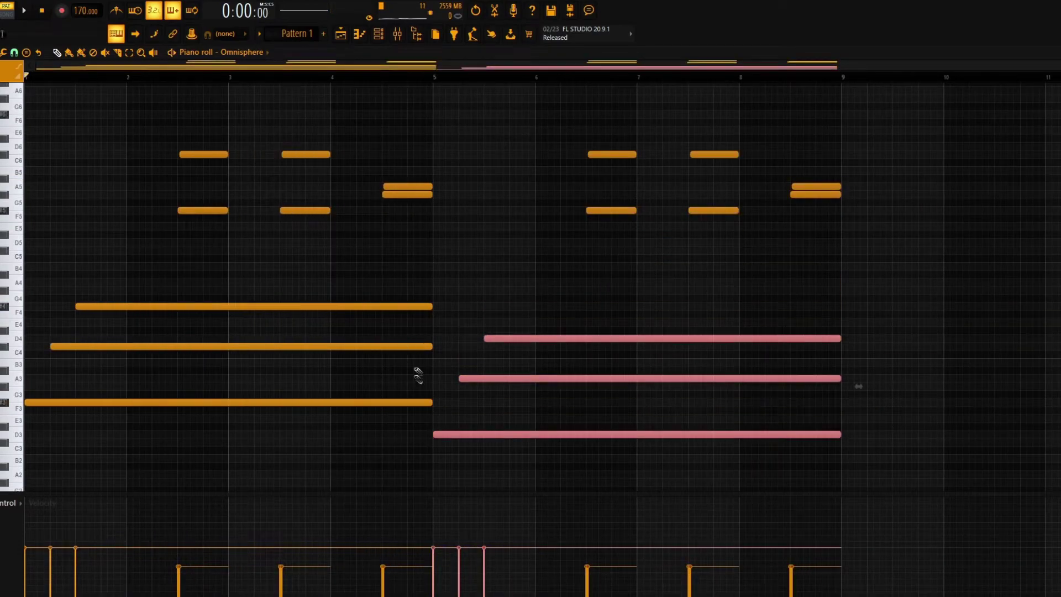
scroll(732, 242, "up", 4)
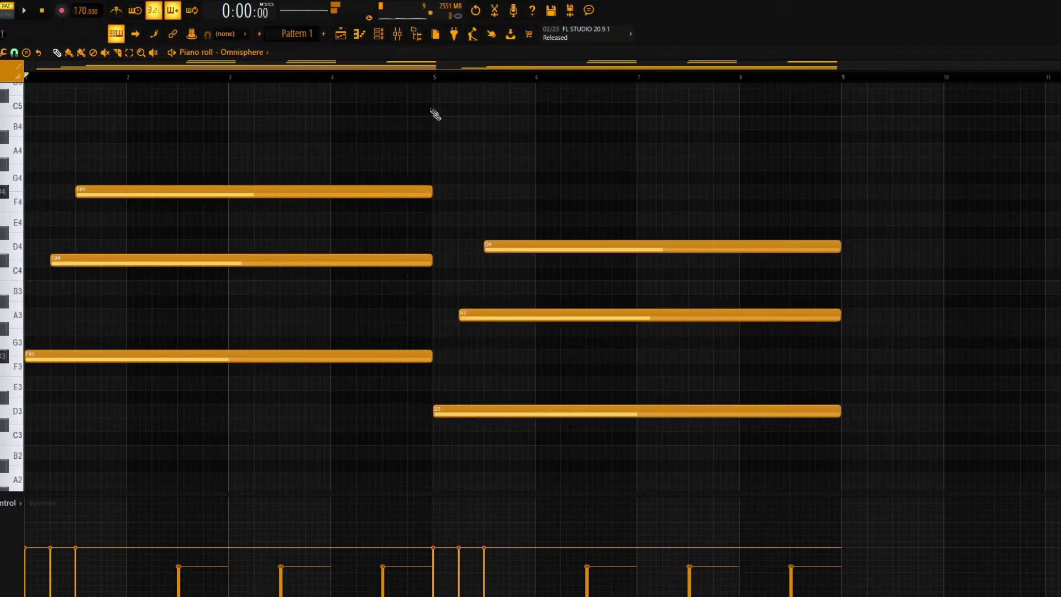
scroll(531, 276, "down", 4)
- In the copied section, raise both F#5 notes to A5 and change the final pair to E5 and G#5
key("space")
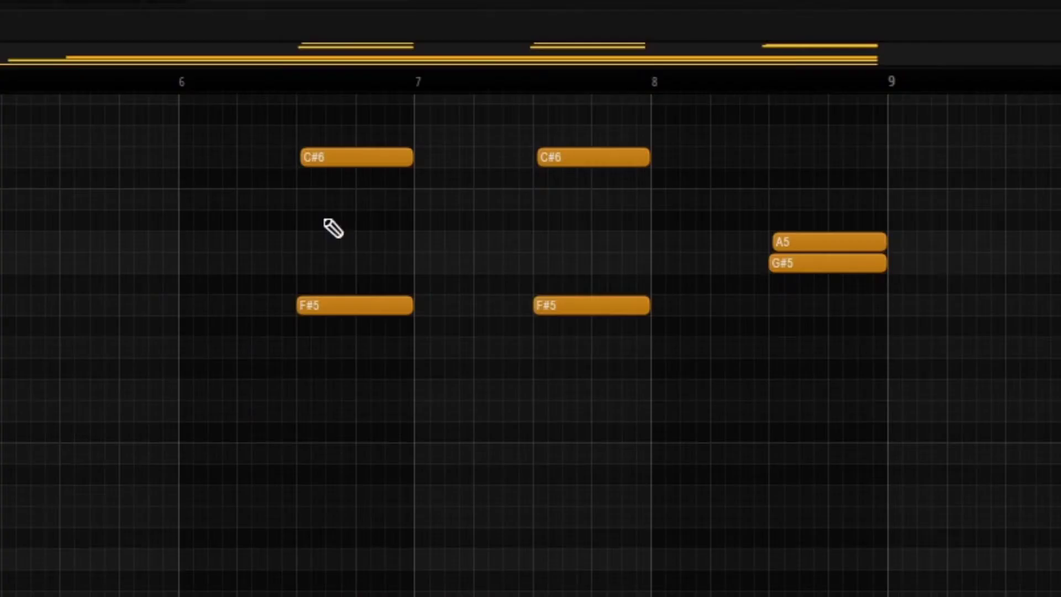
left_click_drag(376, 299, 372, 240)
left_click_drag(580, 298, 601, 241)
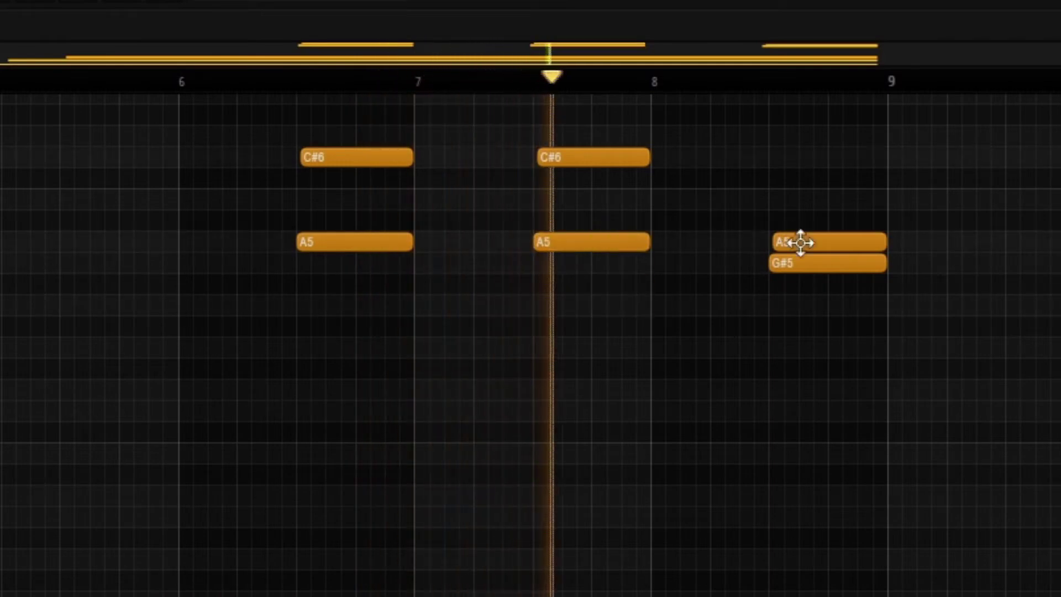
left_click_drag(810, 241, 814, 320)
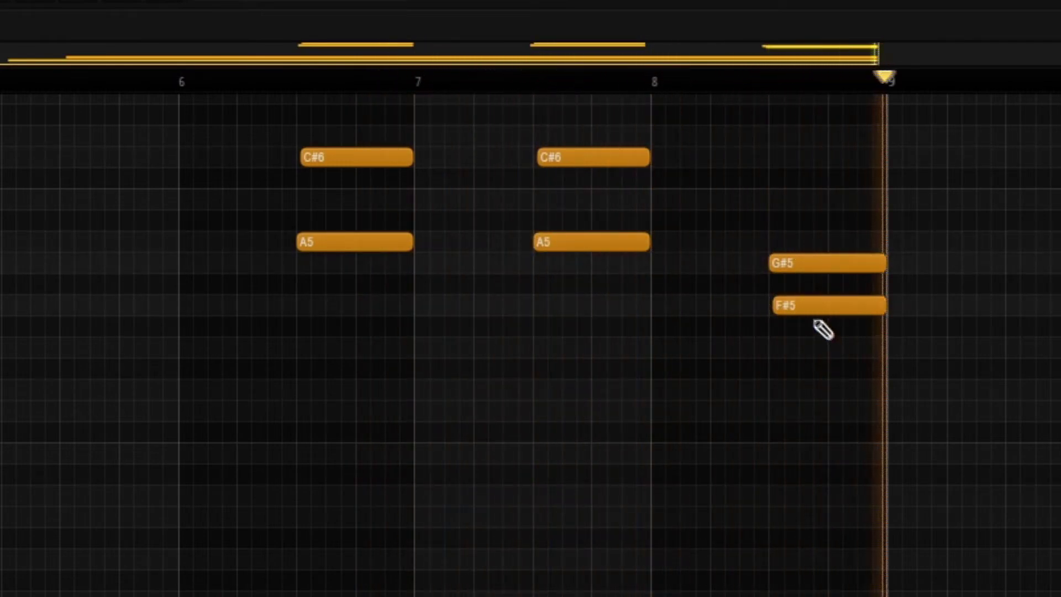
key("space")
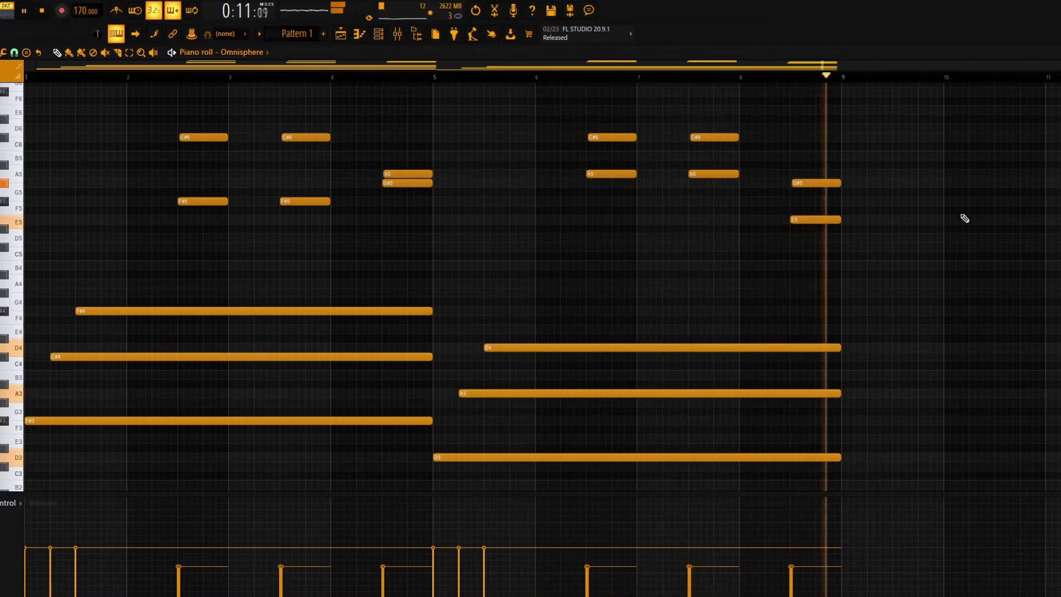
- Lengthen the first two upper pairs in each four-bar section so each reaches the following pair
left_click_drag(326, 243, 236, 137)
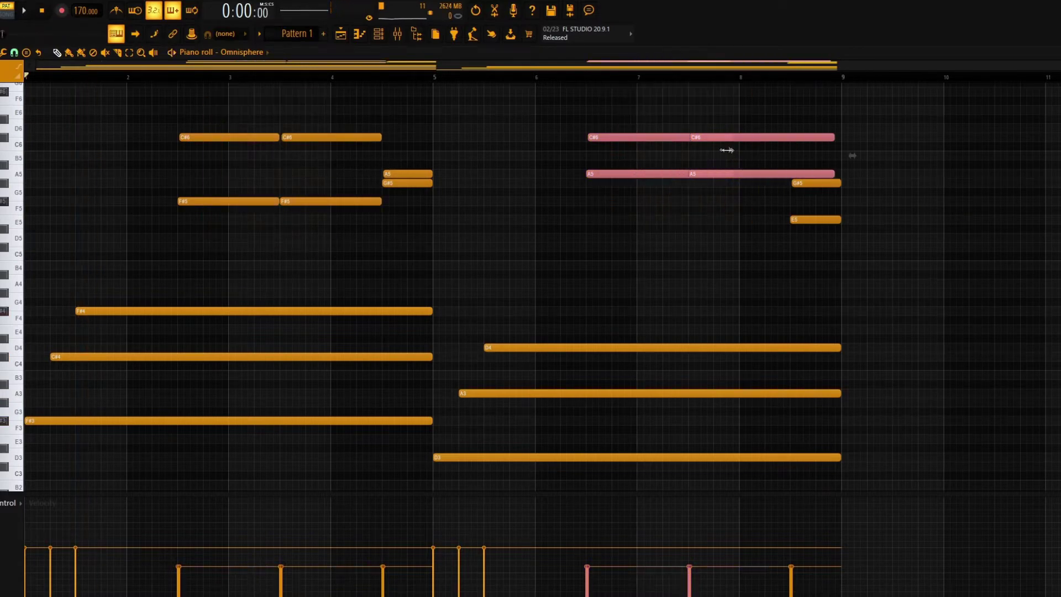
key("space")
- Add a counter-melody of a short E5 note followed by a longer C#5, repeated every two bars up to bar 9
left_click(130, 249)
left_click_drag(480, 248, 382, 246)
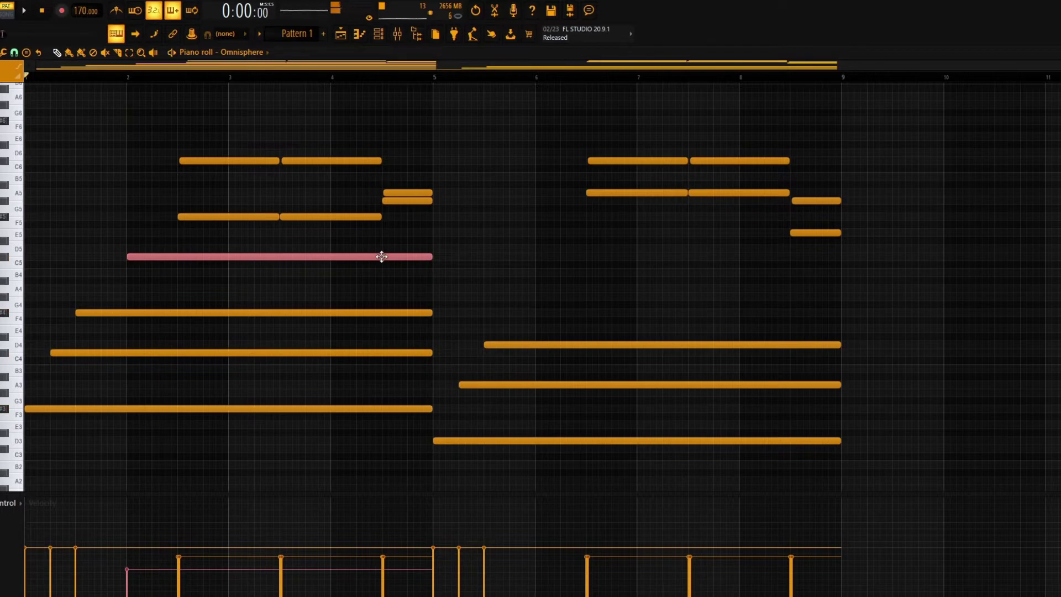
left_click_drag(269, 256, 269, 232)
key("space")
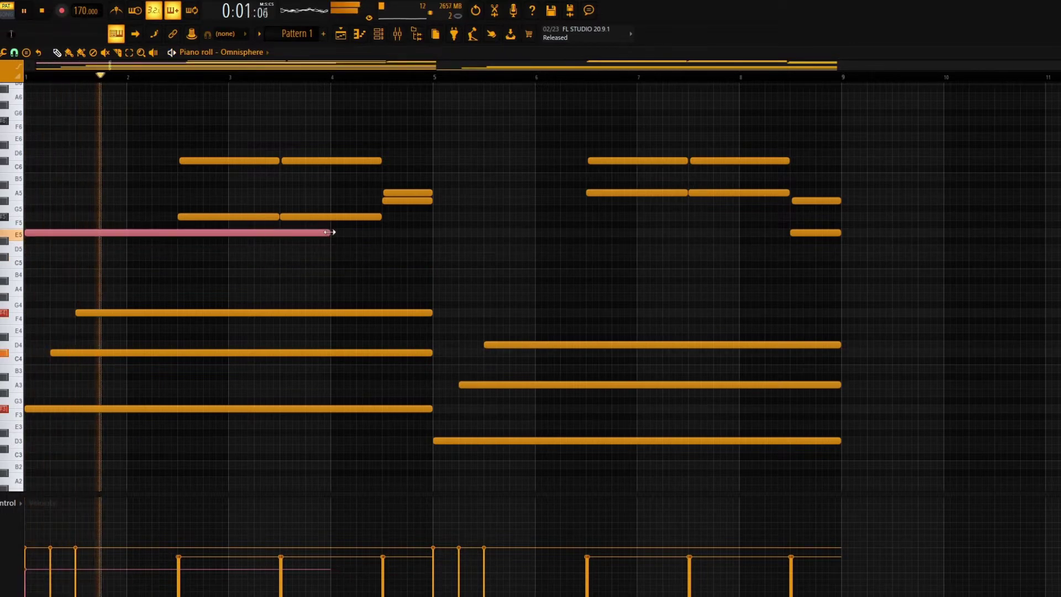
left_click_drag(171, 235, 78, 233)
left_click(88, 260)
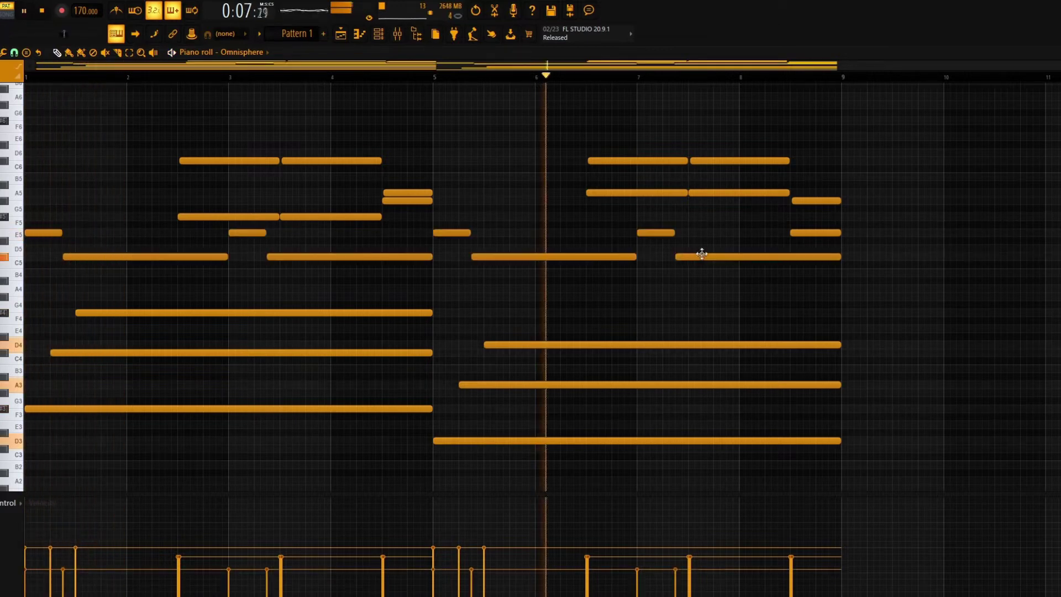
- Delete the repeating E5 and C#5 counter-melody notes from both four-bar sections
key("space")
right_click(690, 257)
right_click(655, 233)
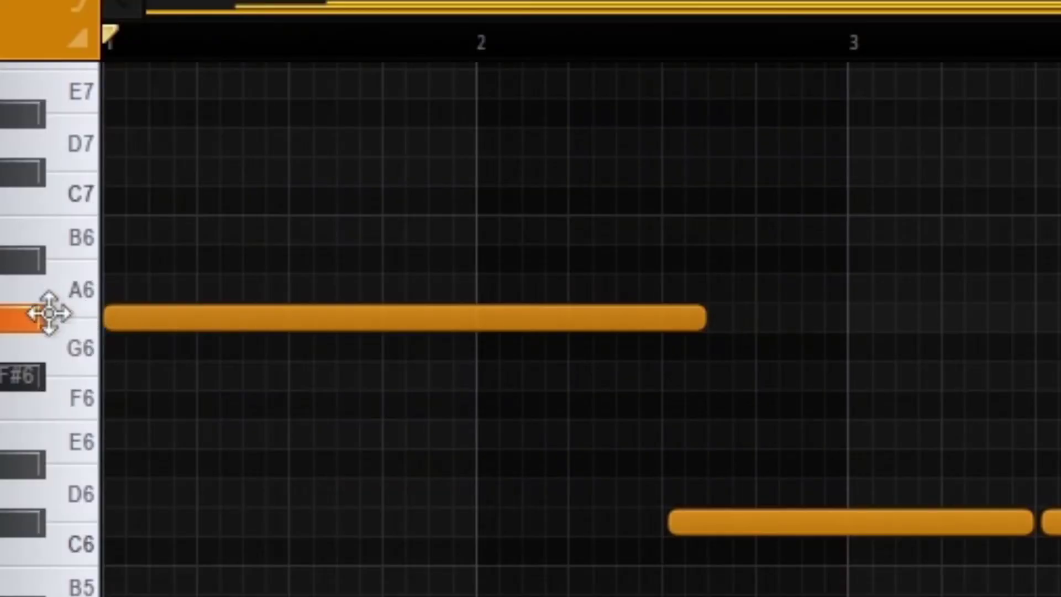
- Write a two-bar high phrase with a long G#7, short A7, G#7 and E7 notes, and a longer closing F#7
key("space")
left_click_drag(706, 315, 317, 310)
left_click(338, 291)
right_click(429, 281)
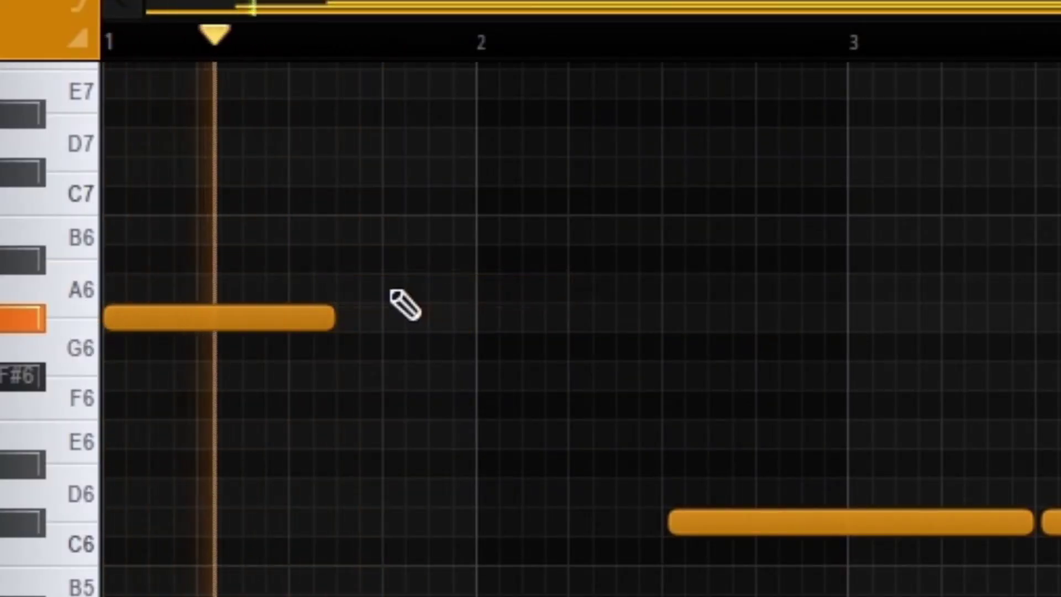
left_click(392, 291)
left_click_drag(608, 289, 520, 291)
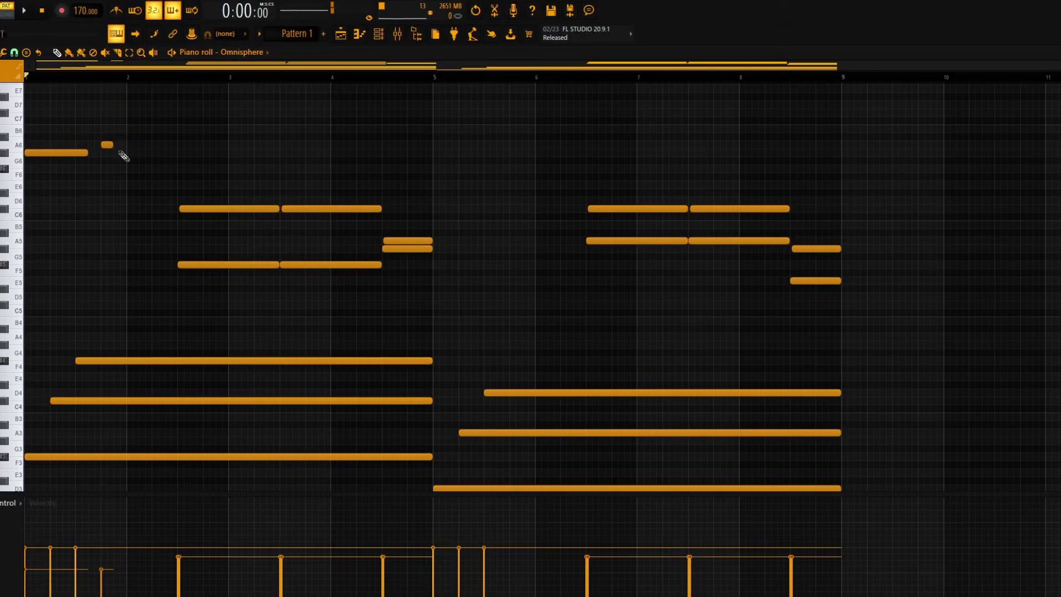
left_click(128, 156)
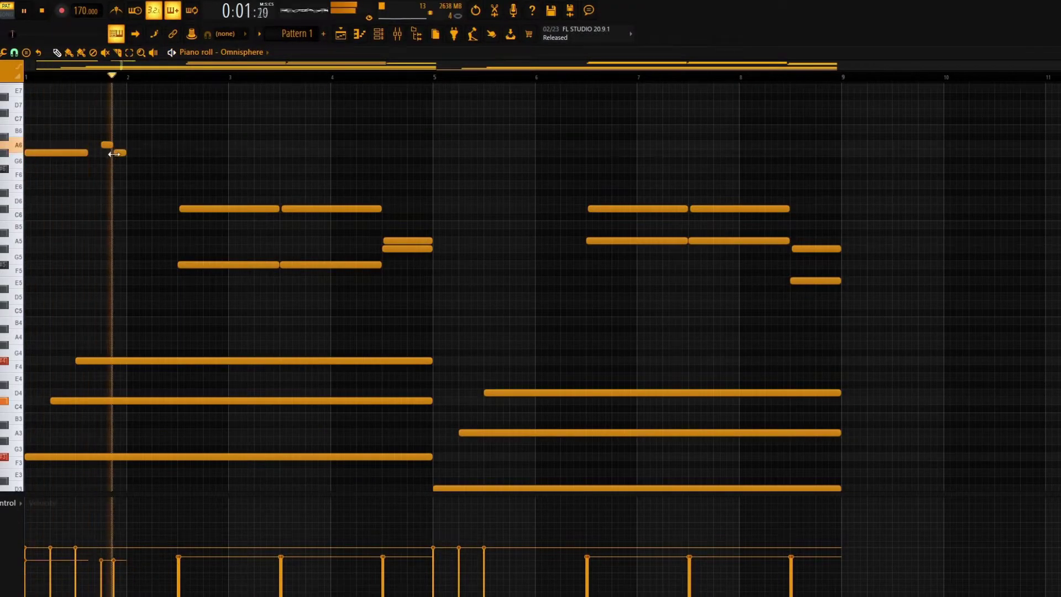
left_click(132, 152)
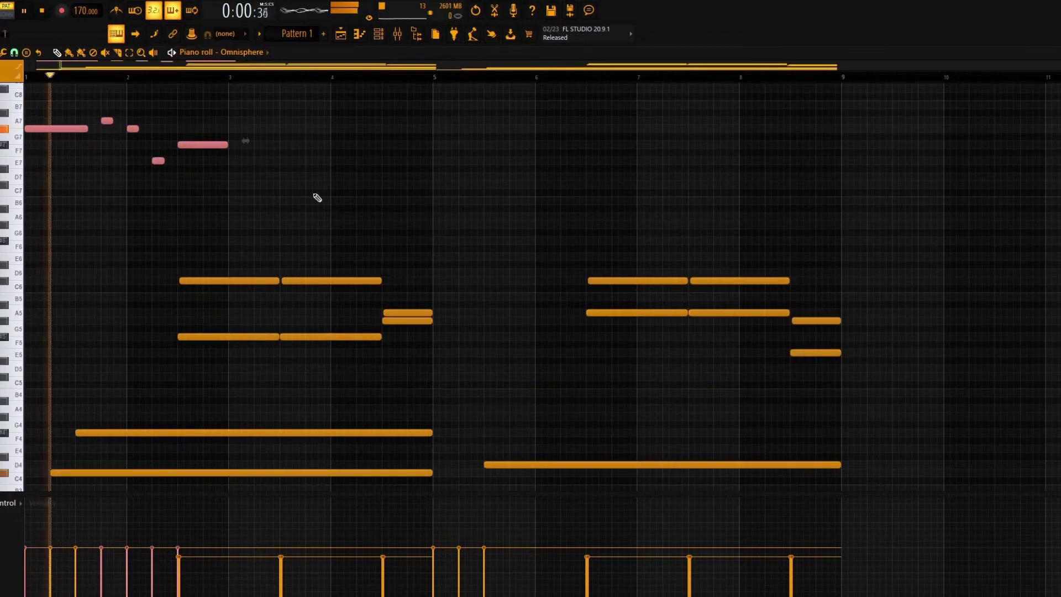
- Repeat the two-bar high phrase up to bar 9, lowering the final note of each four-bar section to C#7
key("ctrl+b")
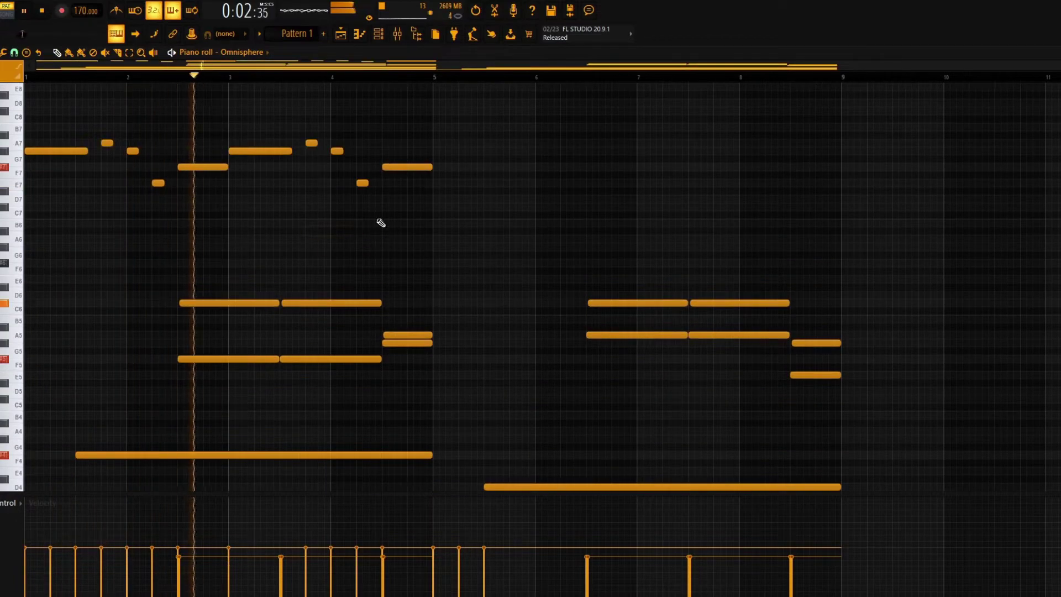
left_click_drag(412, 167, 407, 210)
left_click_drag(27, 86, 498, 224)
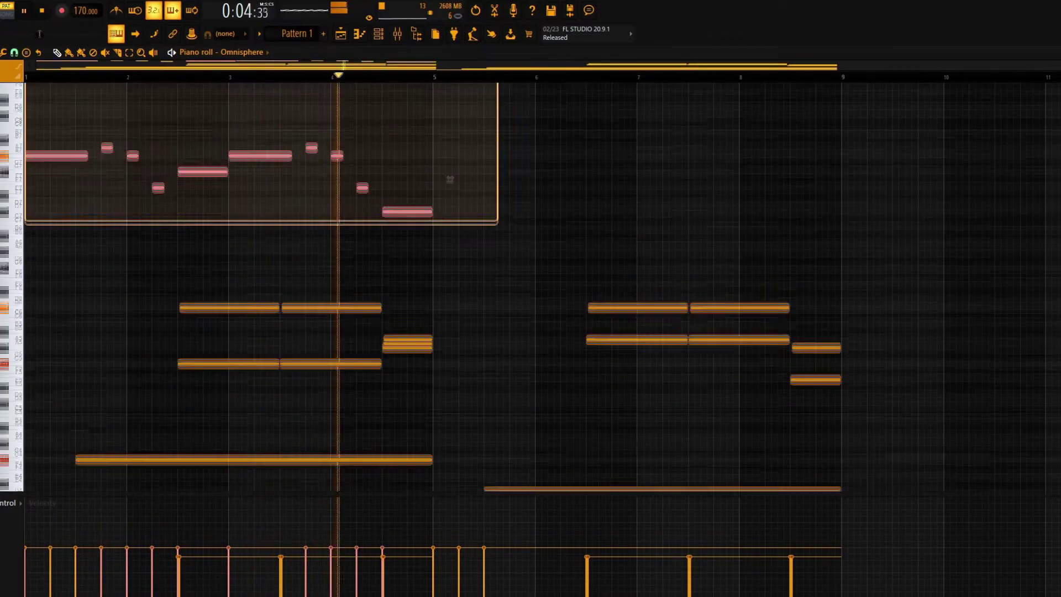
key("ctrl+b")
scroll(689, 142, "up", 2)
key("ctrl+d")
scroll(1014, 144, "down", 5)
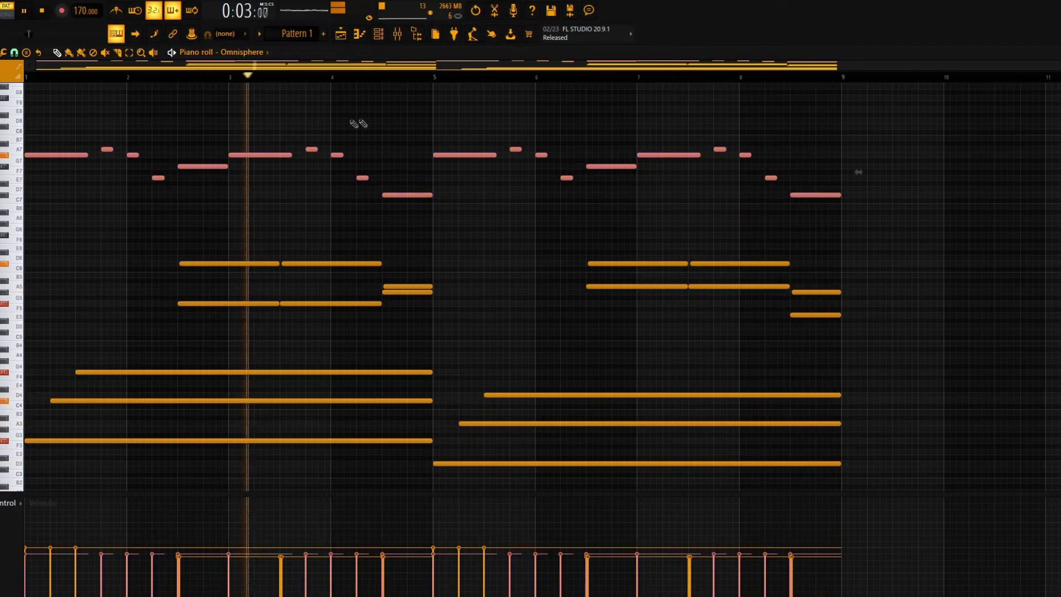
key("space")
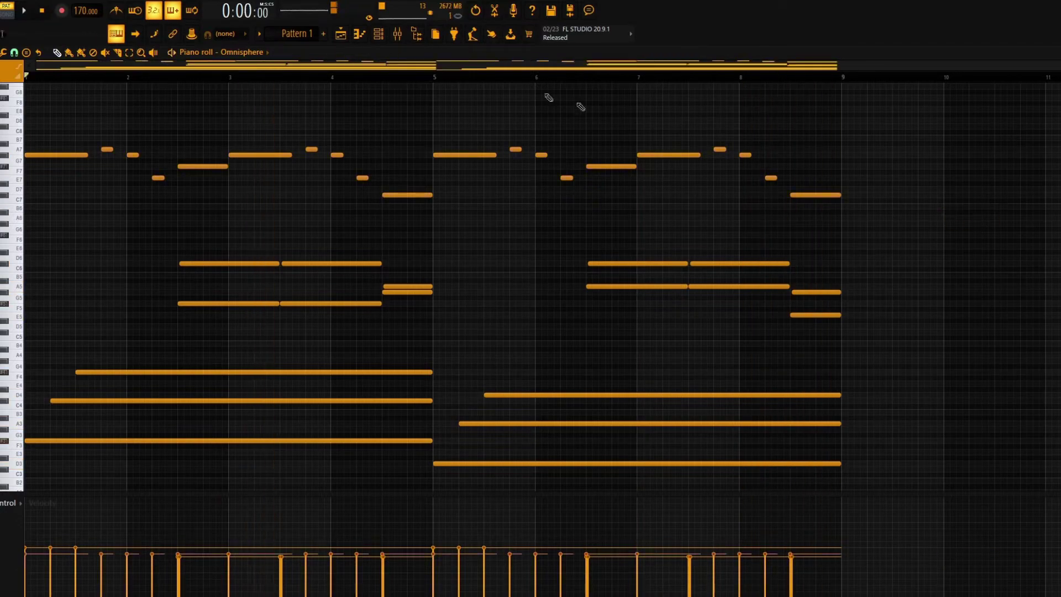
- Transpose all notes in the pattern up two semitones
scroll(923, 168, "up", 3)
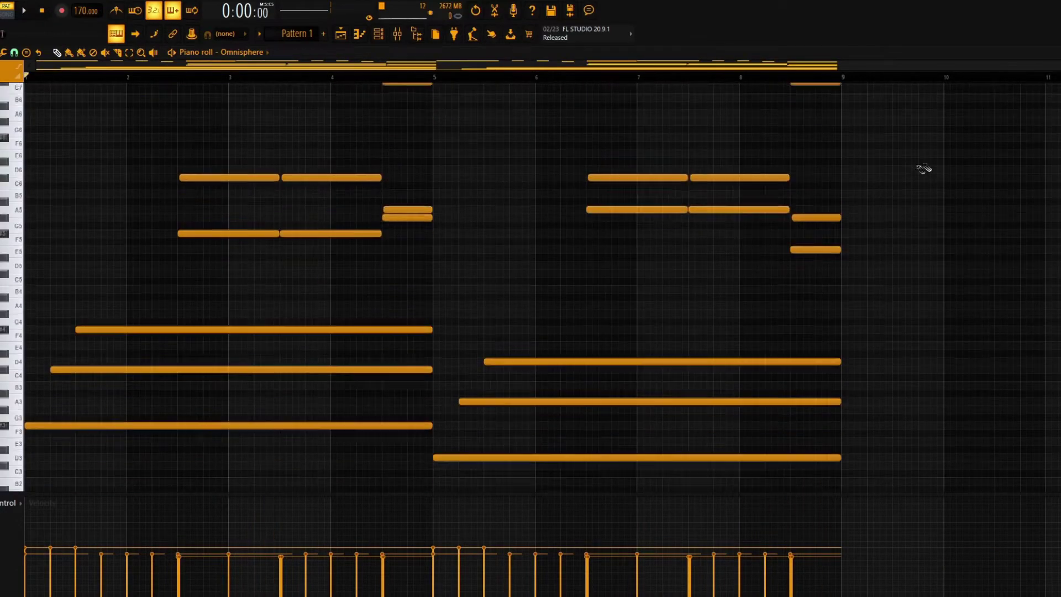
key("Up")
key("Up")
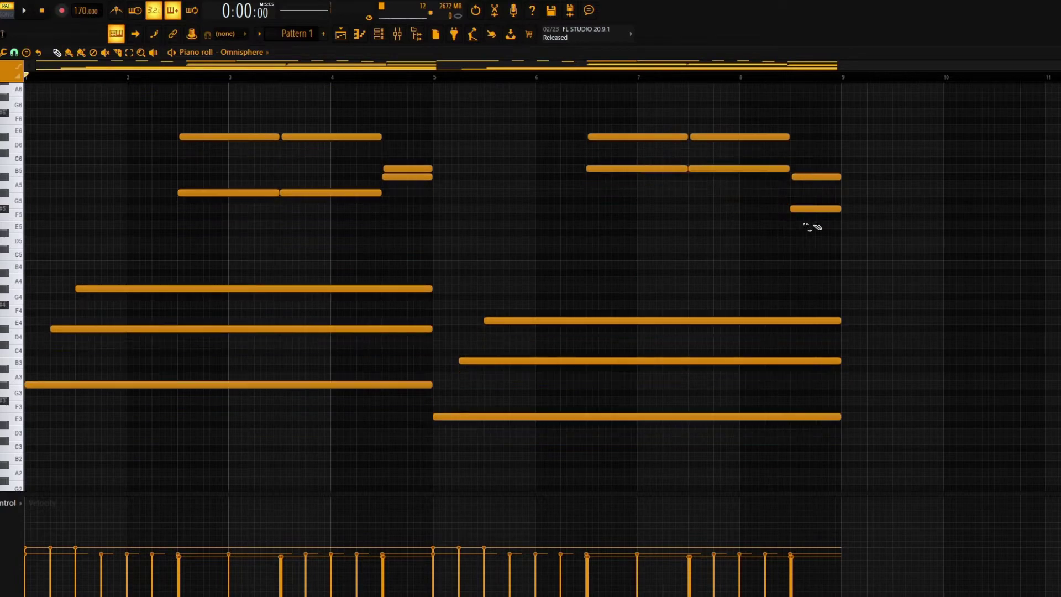
scroll(813, 227, "up", 2)
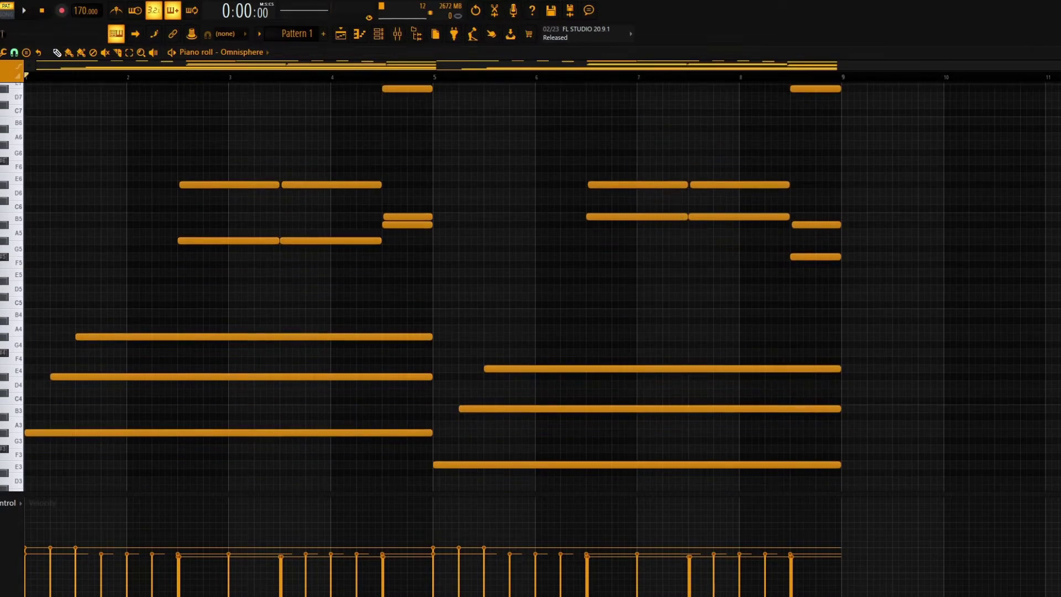
- Set the piano roll's scale highlighting root to G# and play the transposed pattern through
left_click(3, 52)
mouse_move(22, 121)
mouse_move(110, 132)
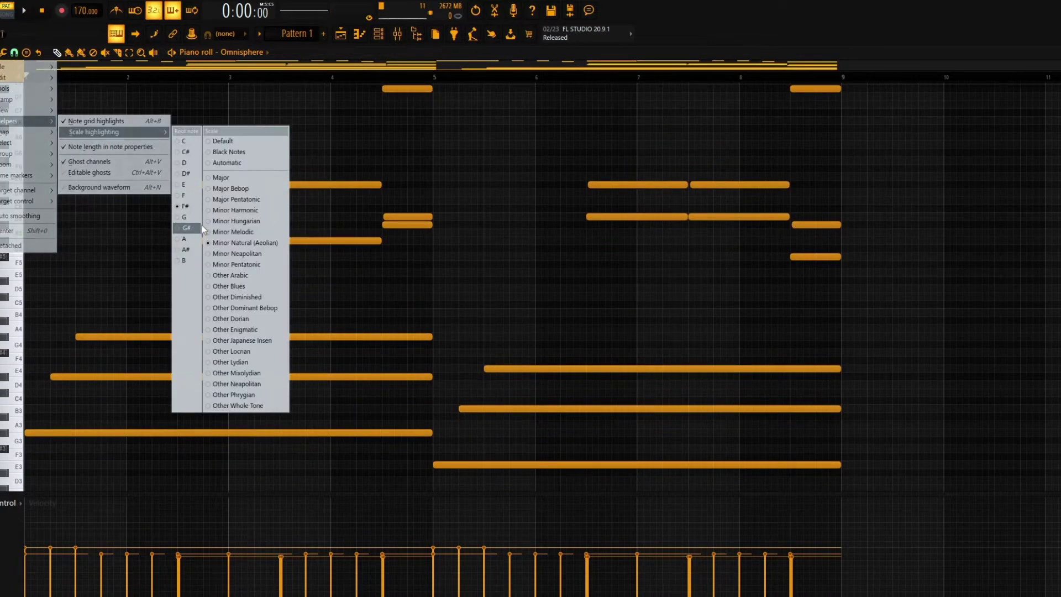
left_click(446, 290)
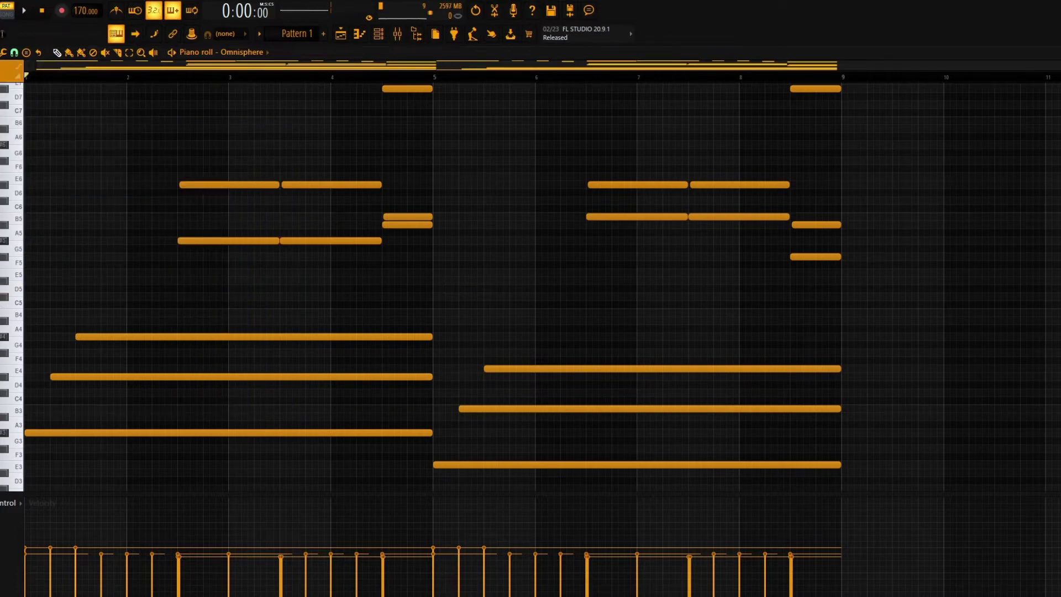
scroll(531, 287, "down", 2)
key("space")
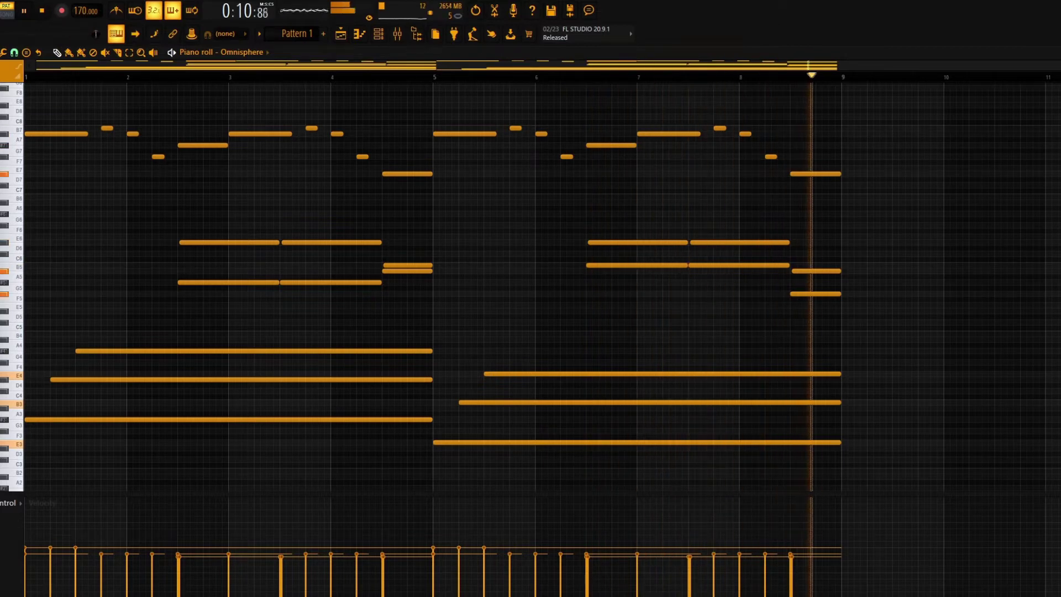
key("space")
- Show the channel rack and clone the Omnisphere channel
key("F6")
left_click_drag(571, 254, 609, 256)
right_click(291, 300)
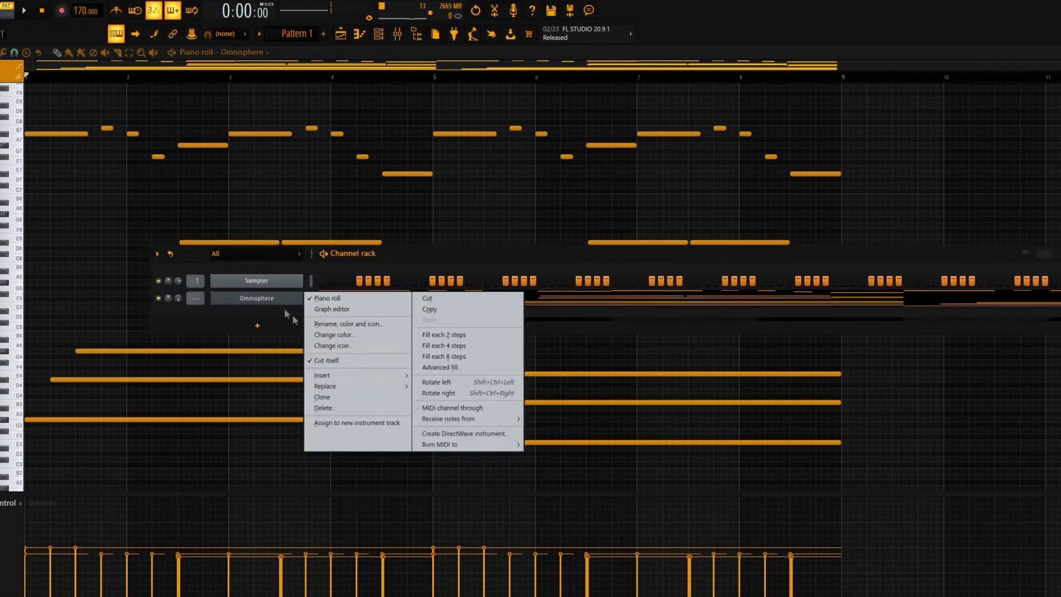
left_click(267, 312)
right_click(275, 303)
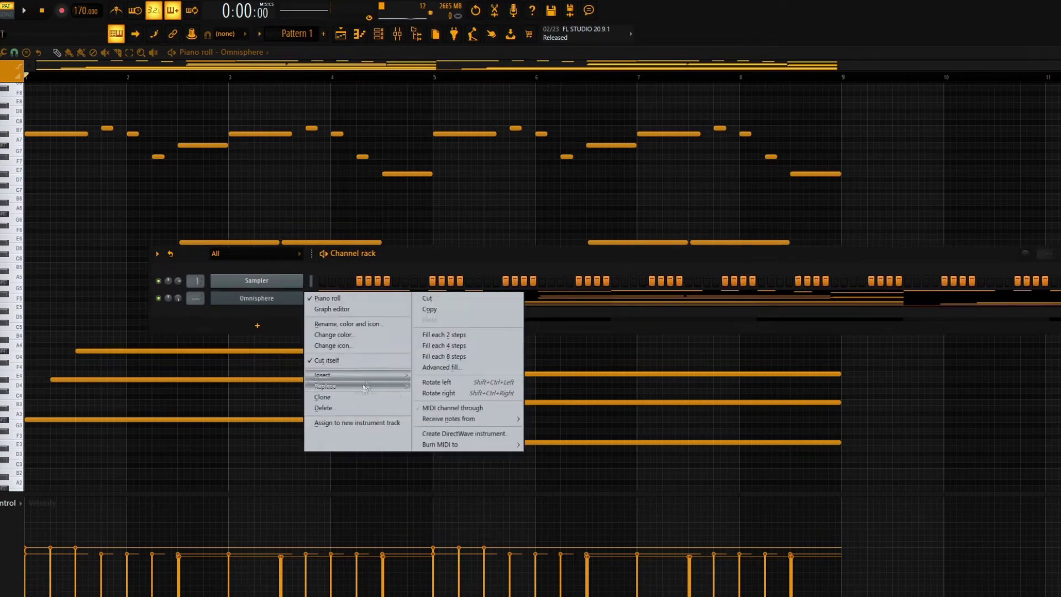
left_click(359, 397)
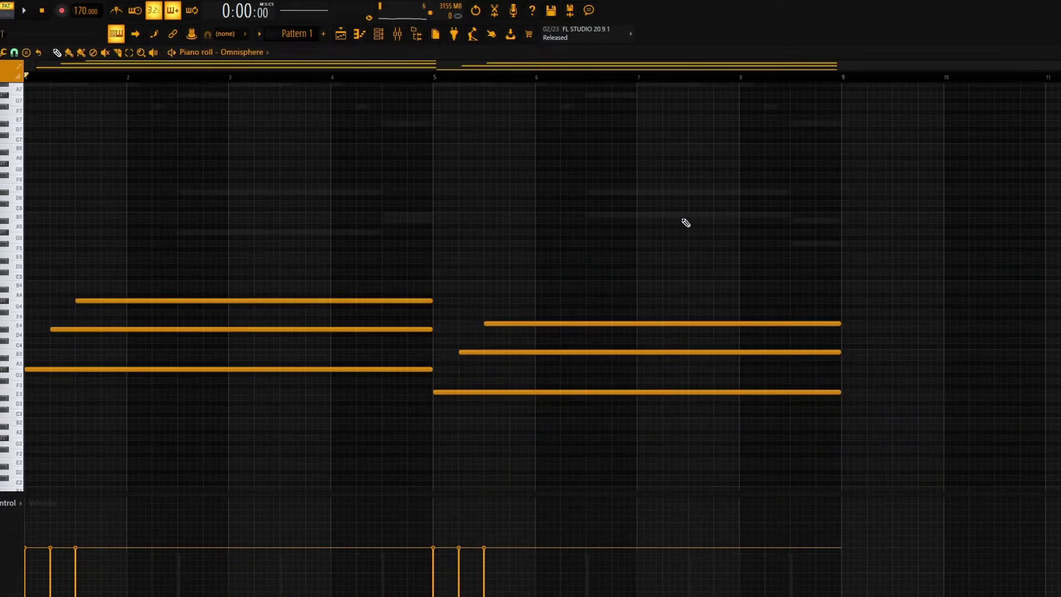
- Randomize the velocities of the low chord notes and open the Omnisphere #3 high melody in the piano roll
key("alt+r")
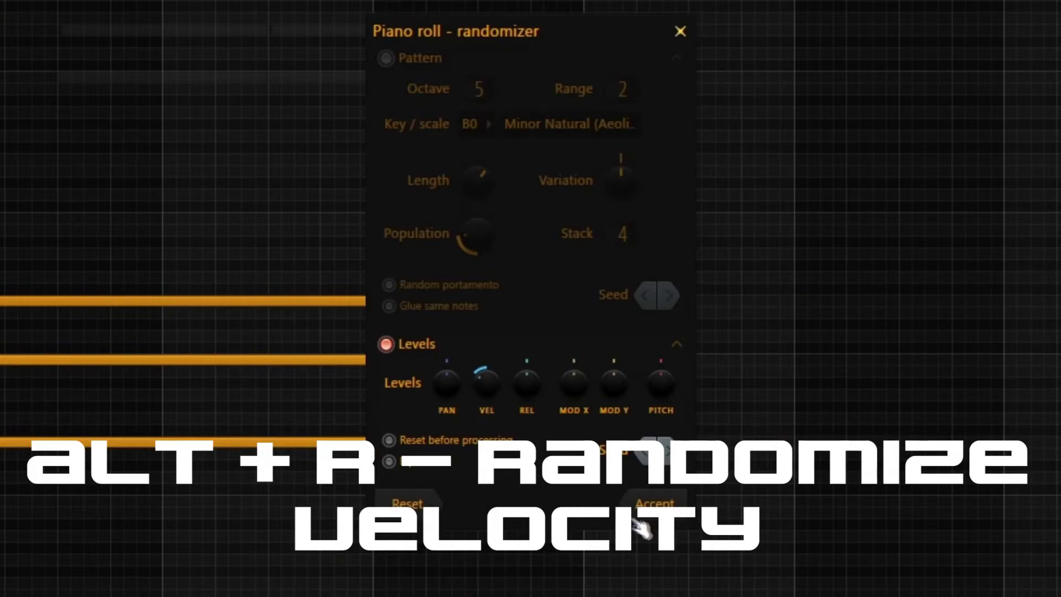
left_click(641, 505)
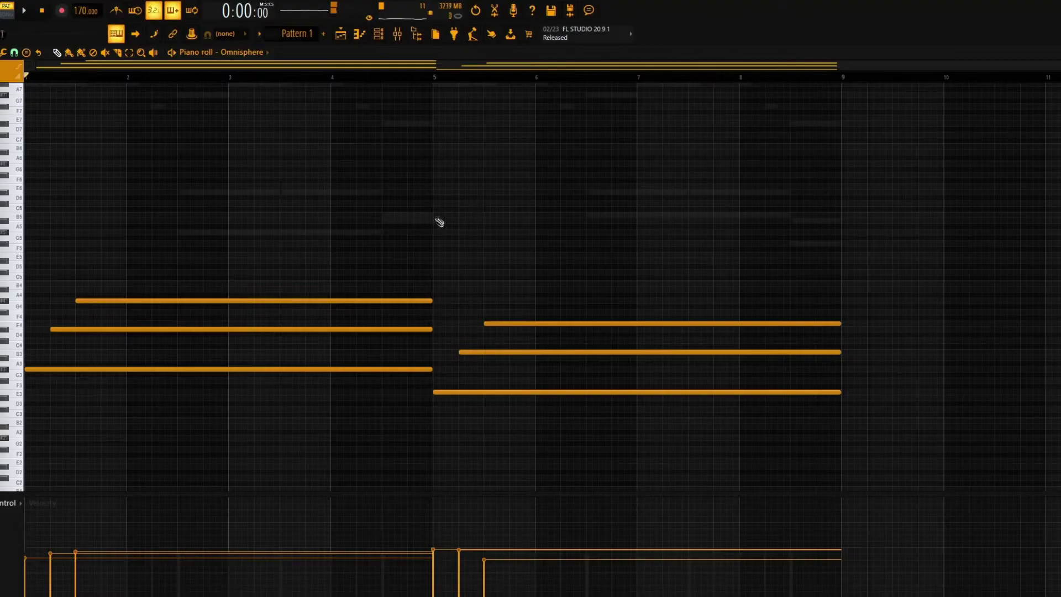
key("F6")
left_click(336, 320)
key("F6")
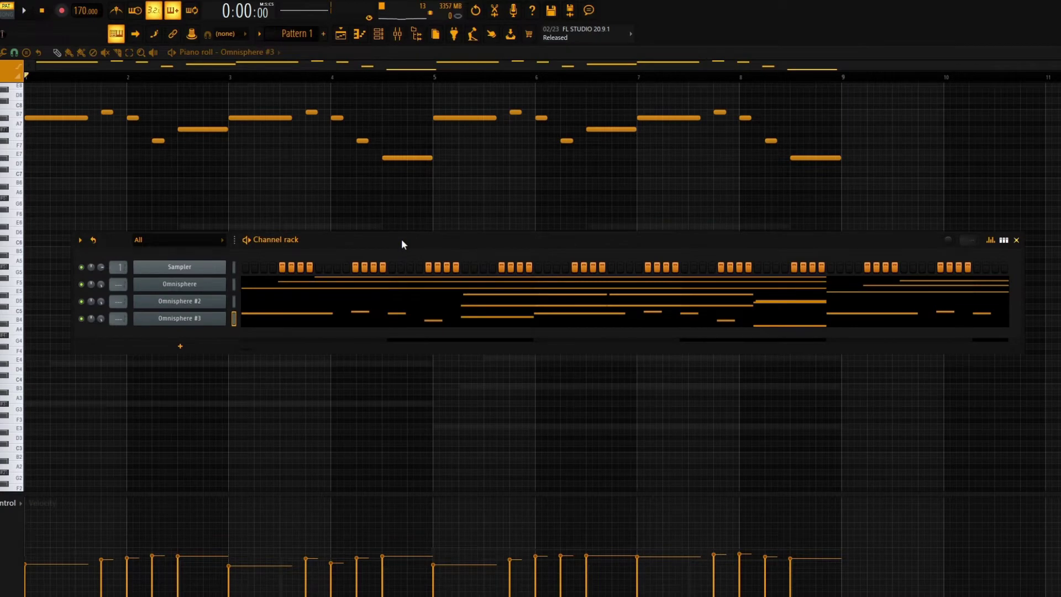
left_click_drag(408, 244, 421, 245)
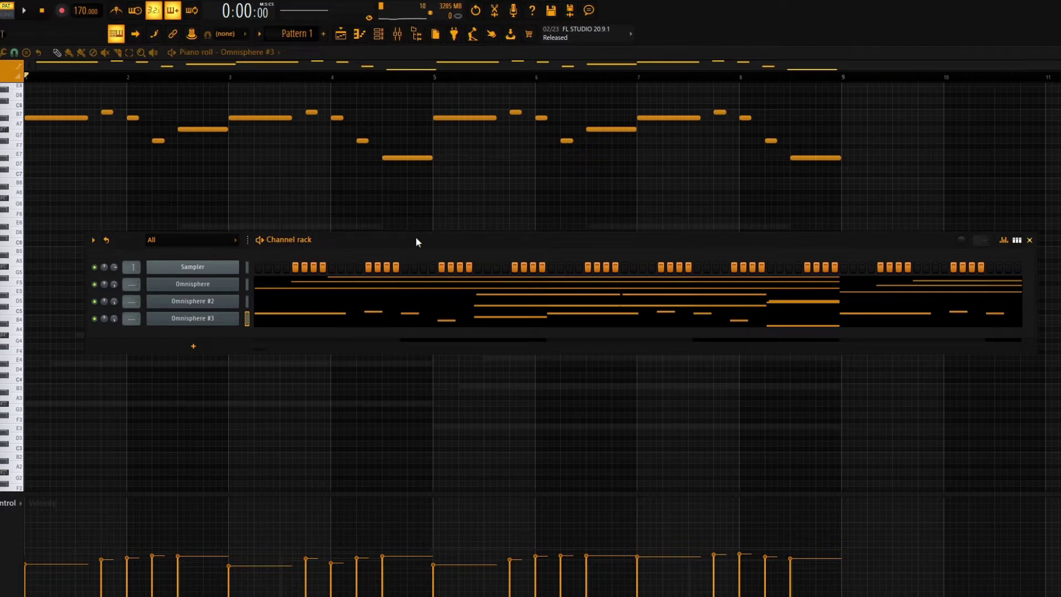
mouse_move(416, 241)
left_mouse_down()
mouse_move(366, 227)
mouse_move(399, 239)
left_mouse_up()
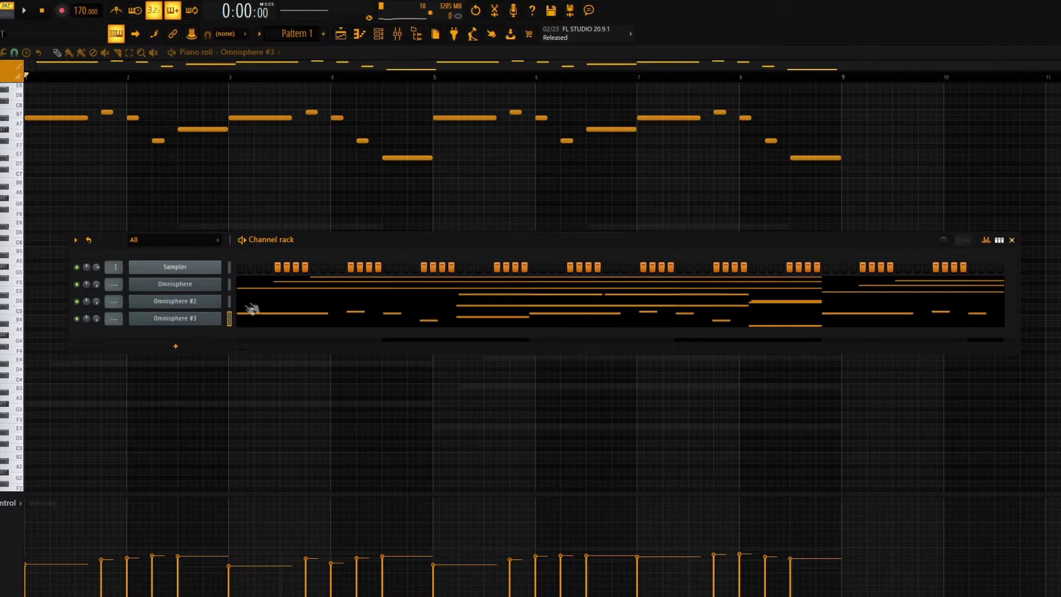
- Clone the Omnisphere #3 channel and enlarge the channel rack to show all the channels
right_click(174, 319)
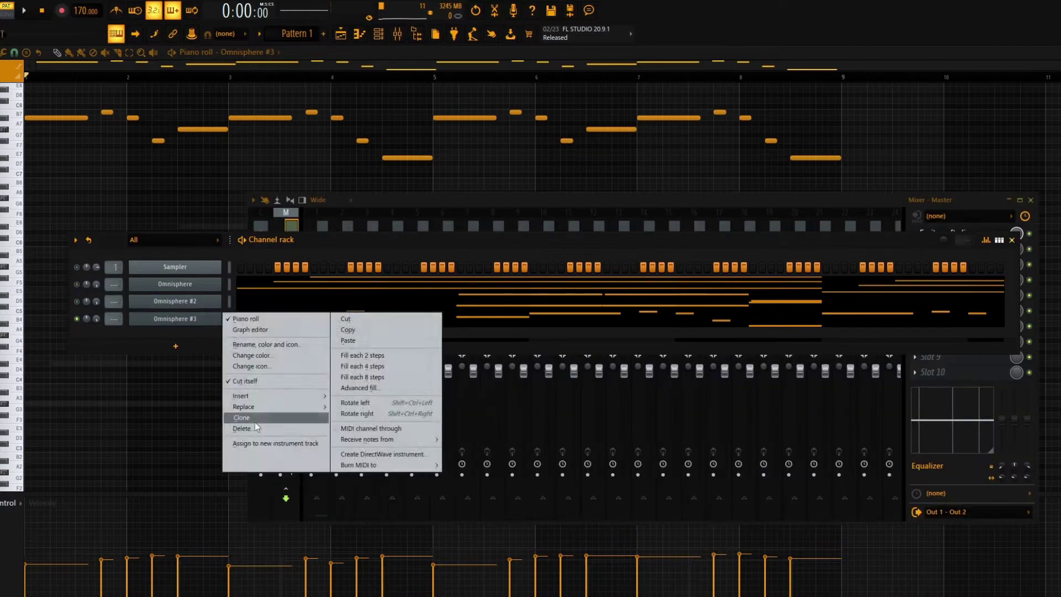
left_click(254, 419)
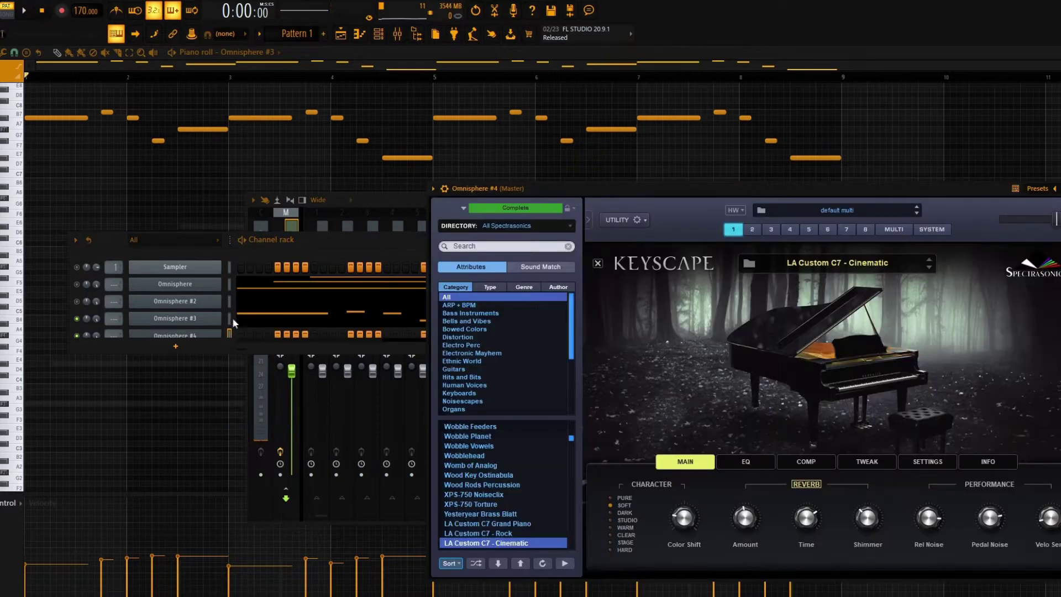
left_click_drag(230, 354, 229, 371)
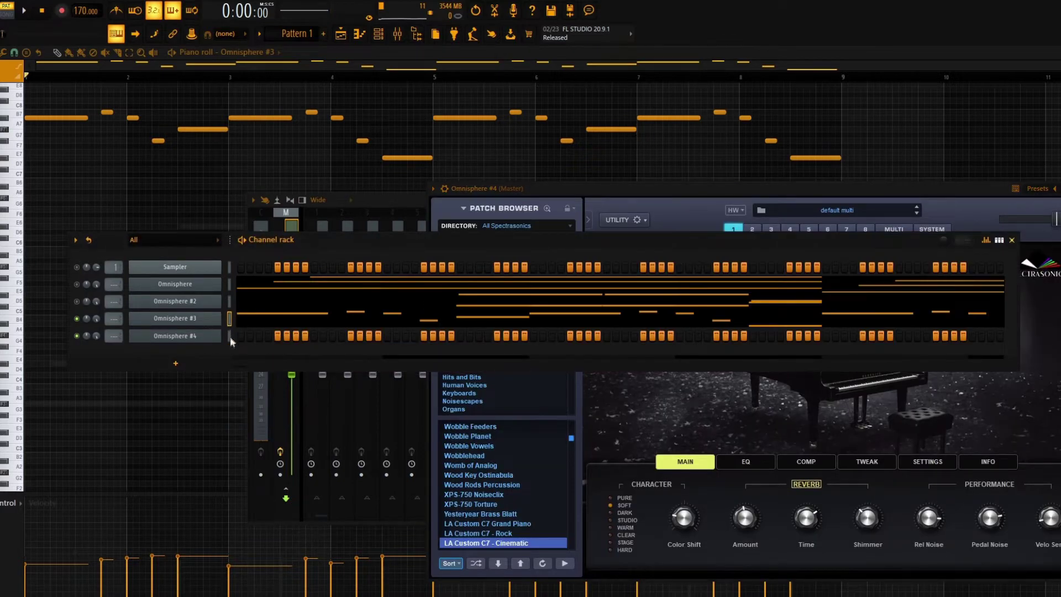
- Copy the high melody into the Omnisphere #4 channel and route that channel to mixer track 2
left_click(229, 335)
key("space")
key("ctrl+l")
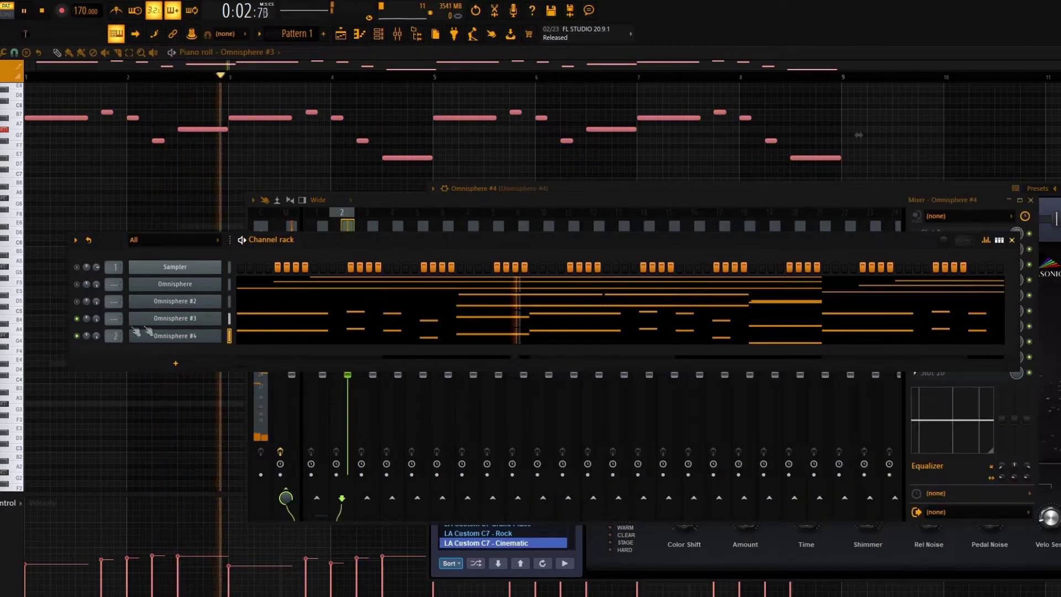
- Load Effectrix into the first effect slot of the Omnisphere #4 mixer track and look through its factory presets
key("space")
left_click(948, 243)
left_click(948, 232)
mouse_move(953, 246)
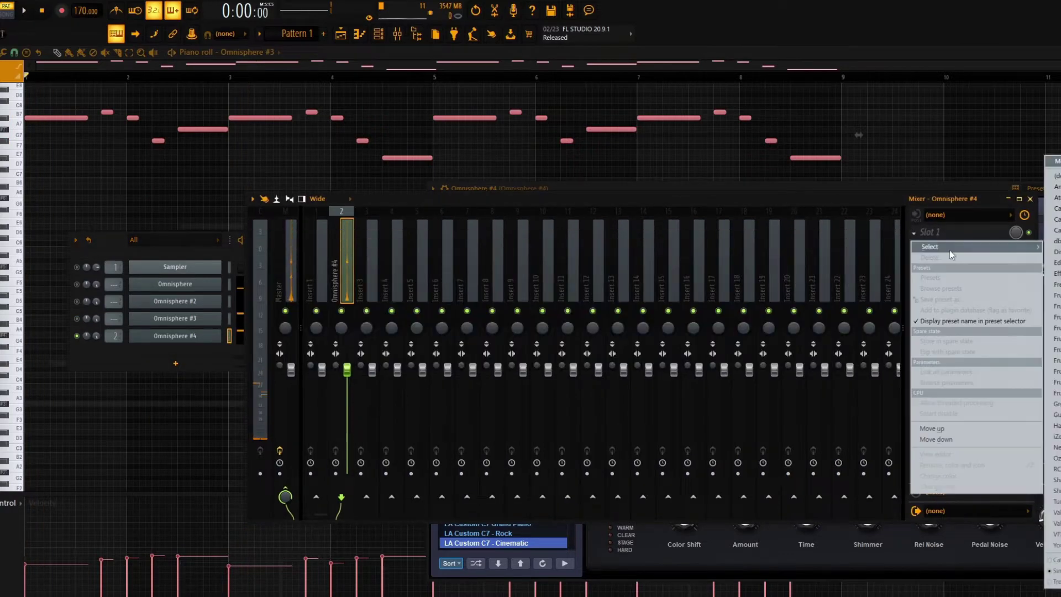
left_click(1052, 273)
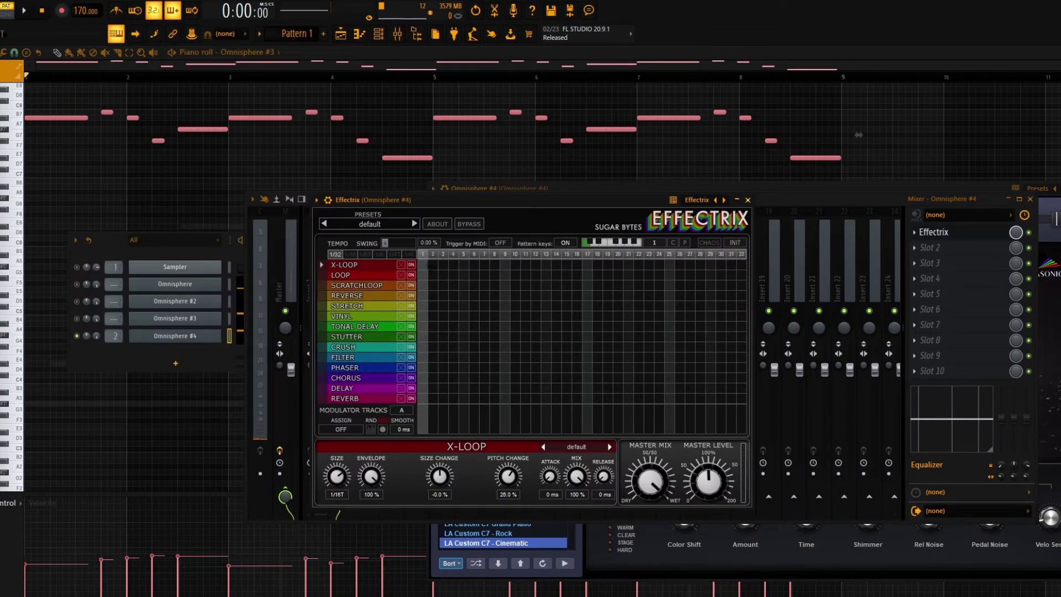
left_click(411, 221)
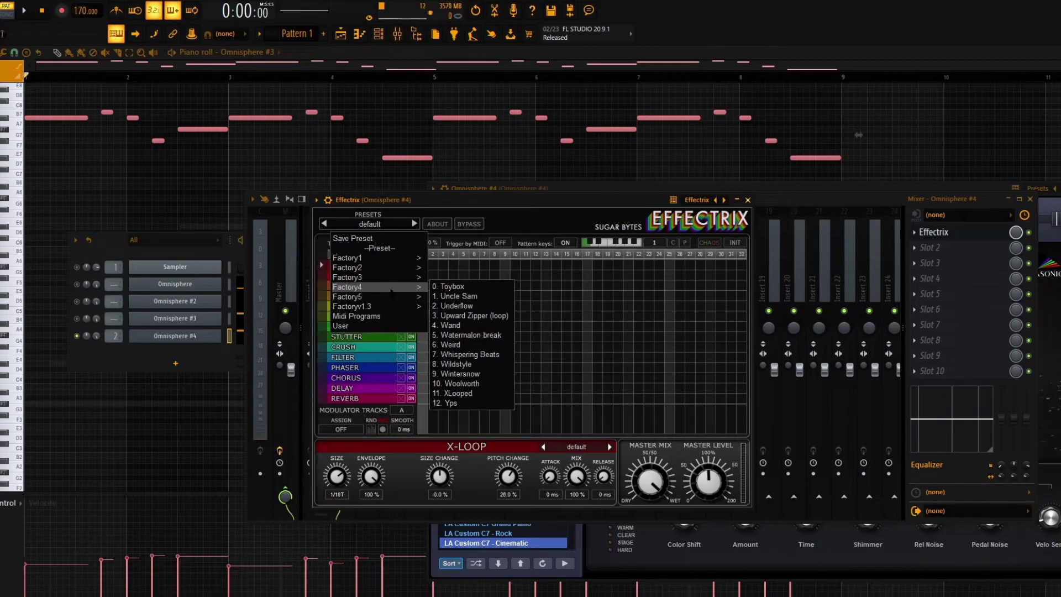
key("Escape")
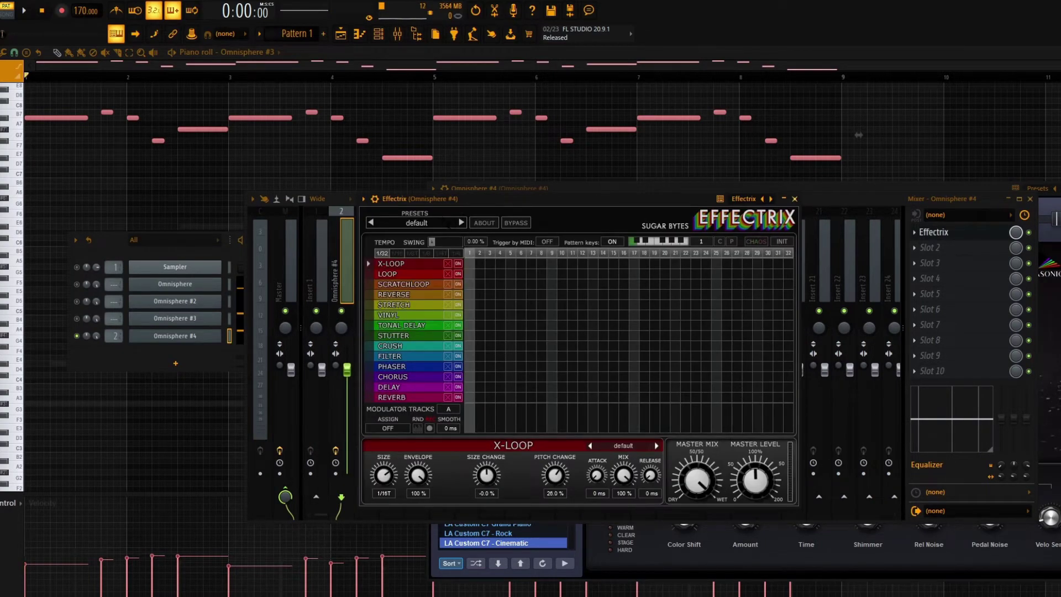
key("space")
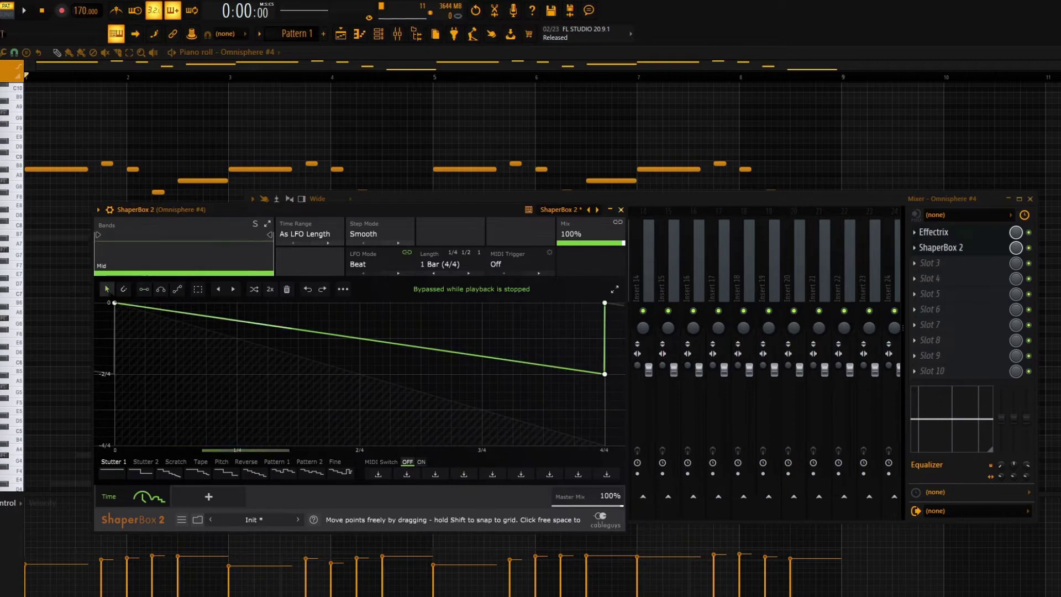
- Audition the melody through ShaperBox 2, then lower the volume fader of the Omnisphere #4 mixer track
left_click_drag(292, 210, 567, 198)
key("space")
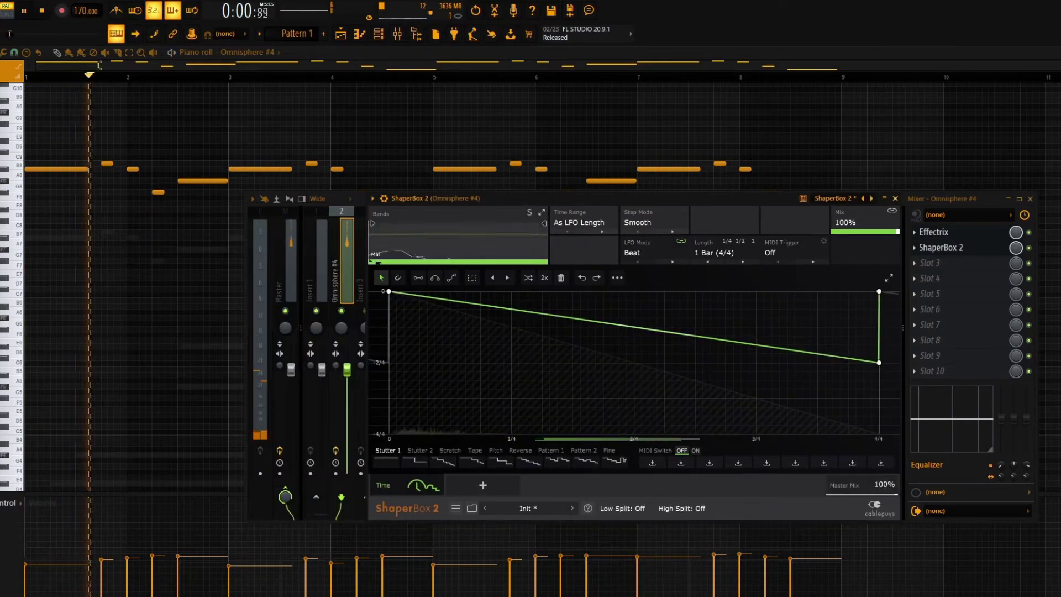
key("Escape")
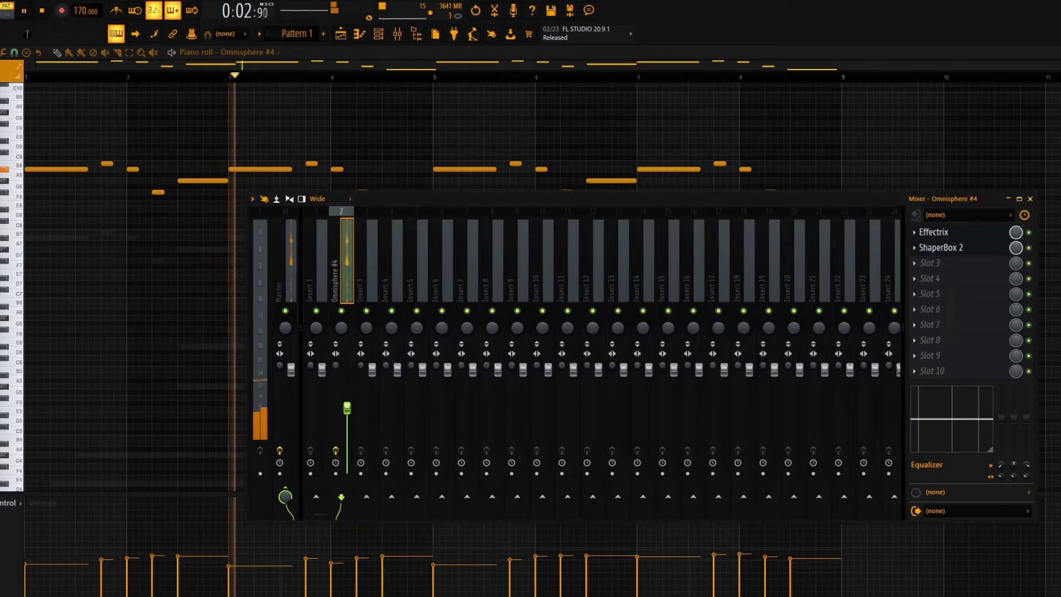
key("space")
- Load ValhallaVintageVerb into the third effect slot of the Omnisphere #4 mixer track and play the melody through it
left_click(983, 265)
mouse_move(989, 278)
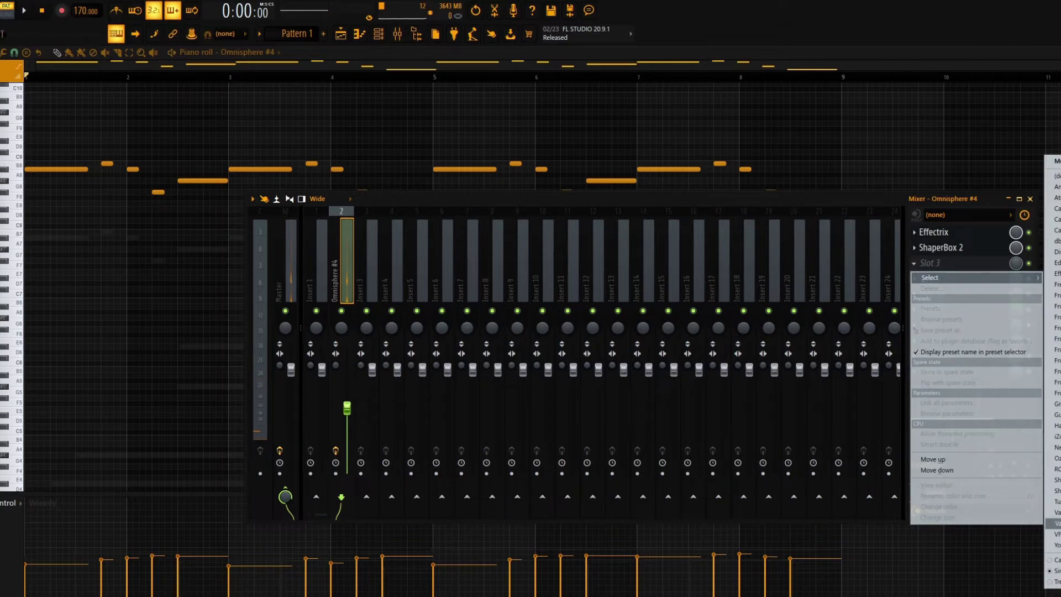
left_click(1055, 523)
key("space")
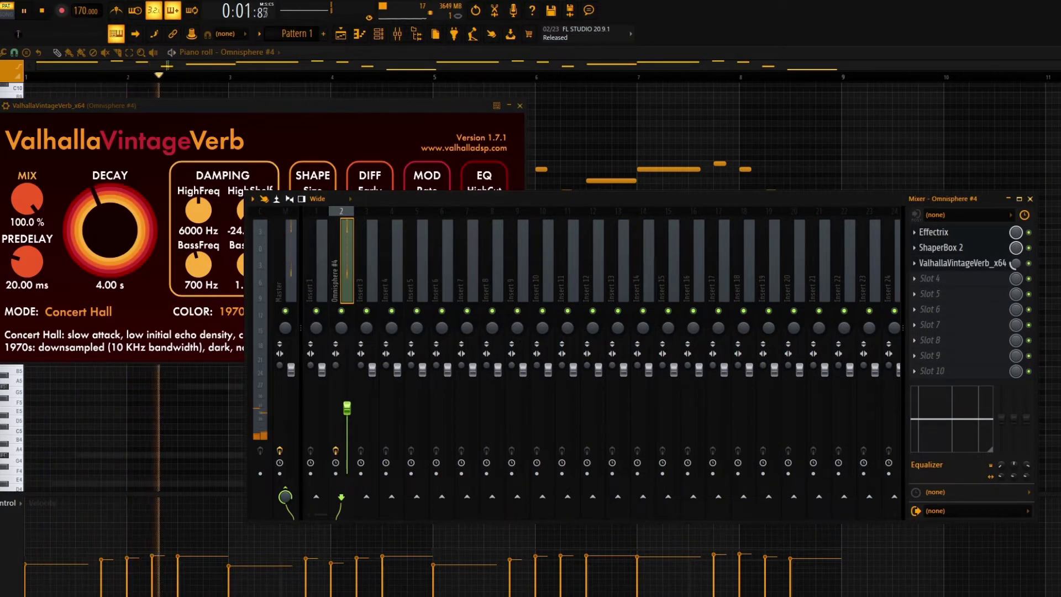
left_click(520, 106)
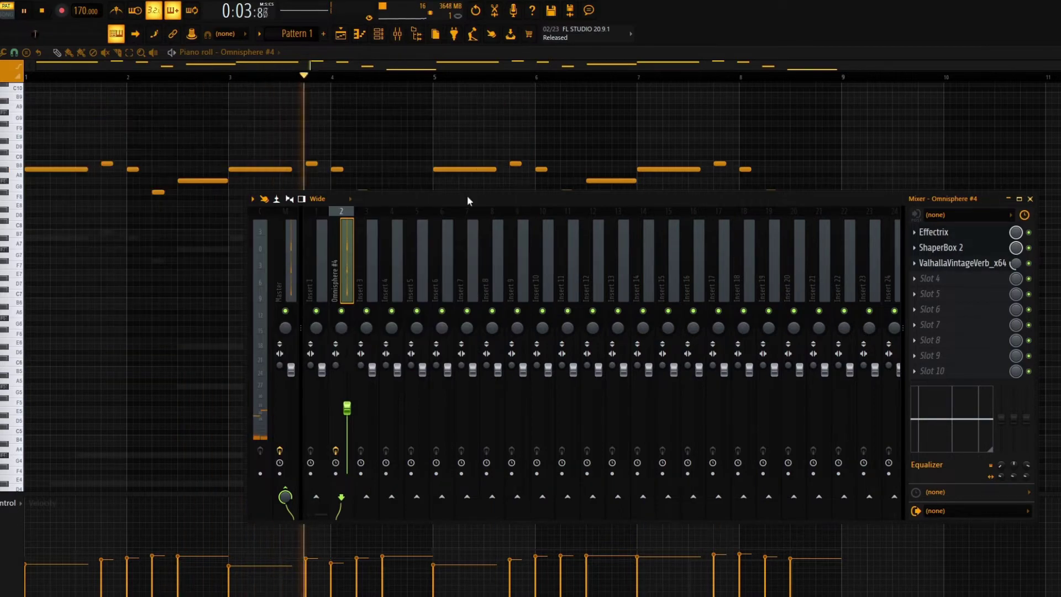
- Audition Omnisphere #3 and Omnisphere #4 together in the channel rack, and then Omnisphere #4 alone
key("F6")
key("space")
key("space")
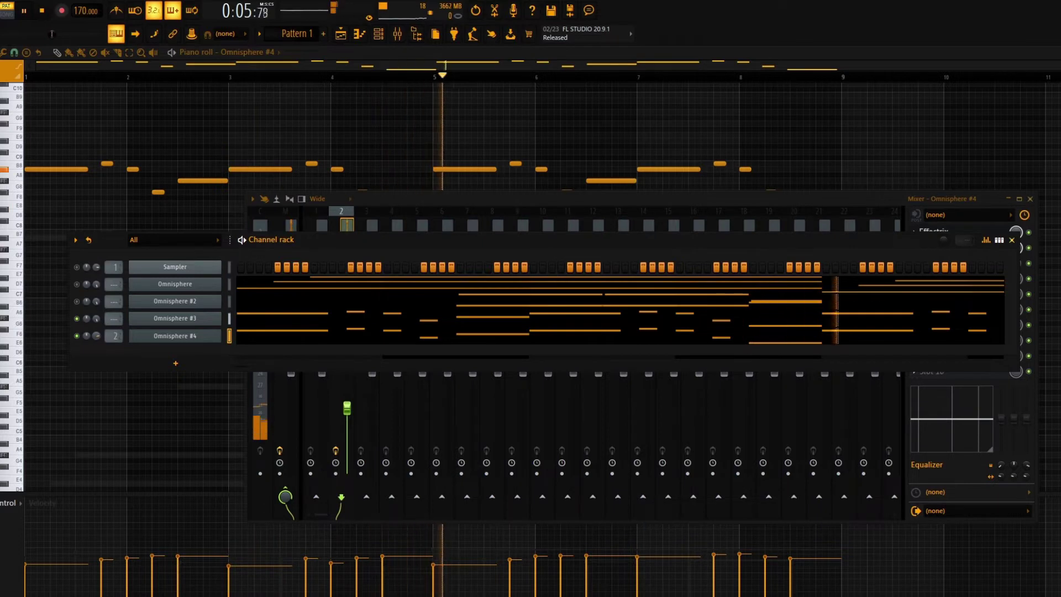
key("space")
left_click_drag(309, 240, 333, 210)
key("space")
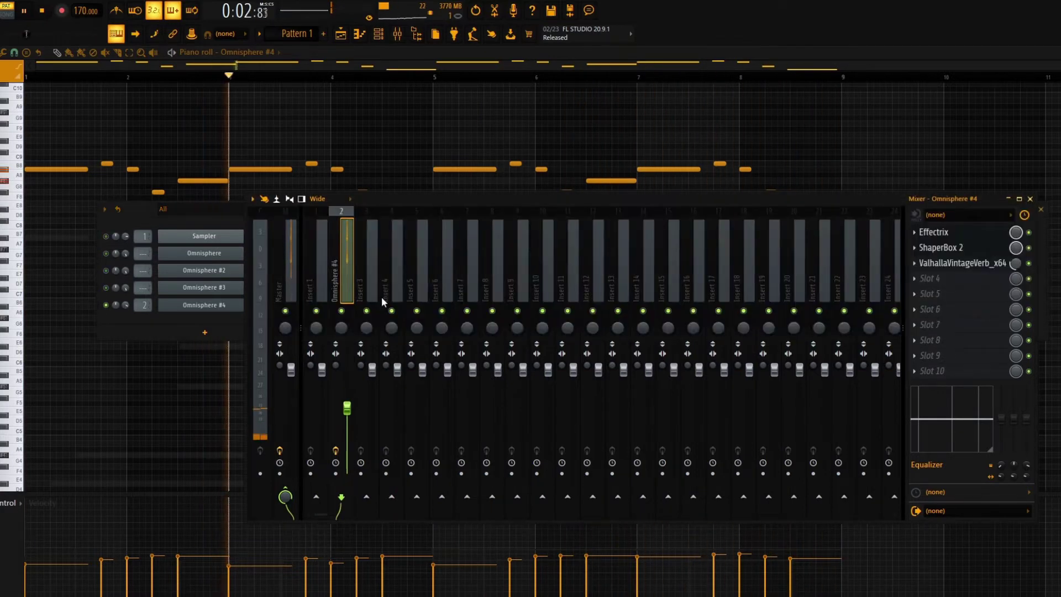
key("space")
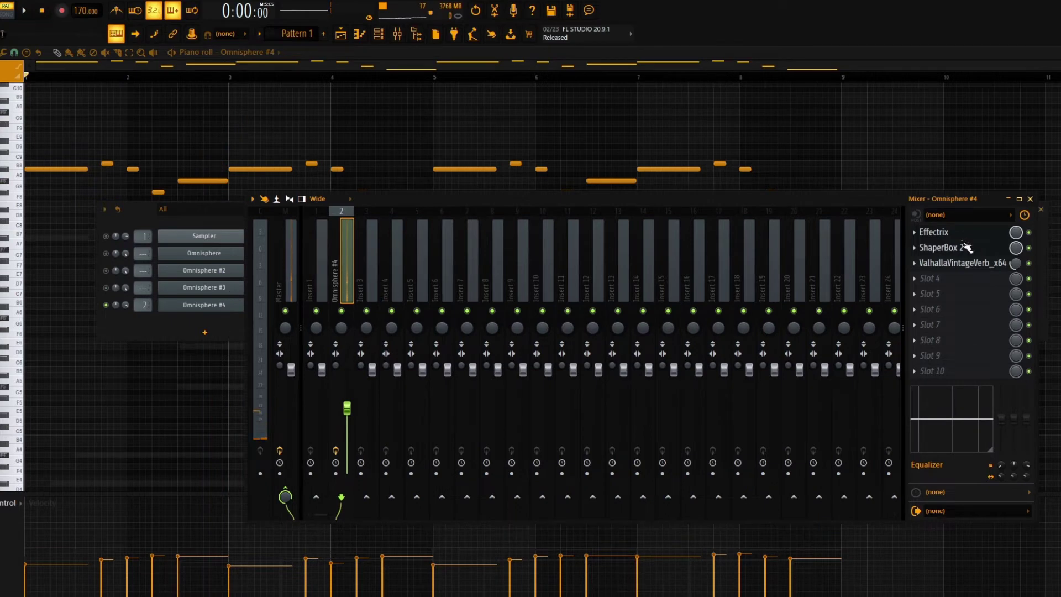
- Reopen Effectrix on the Omnisphere #4 mixer track and play the melody through its Drummers Lab 3 preset
left_click(954, 237)
right_click(482, 348)
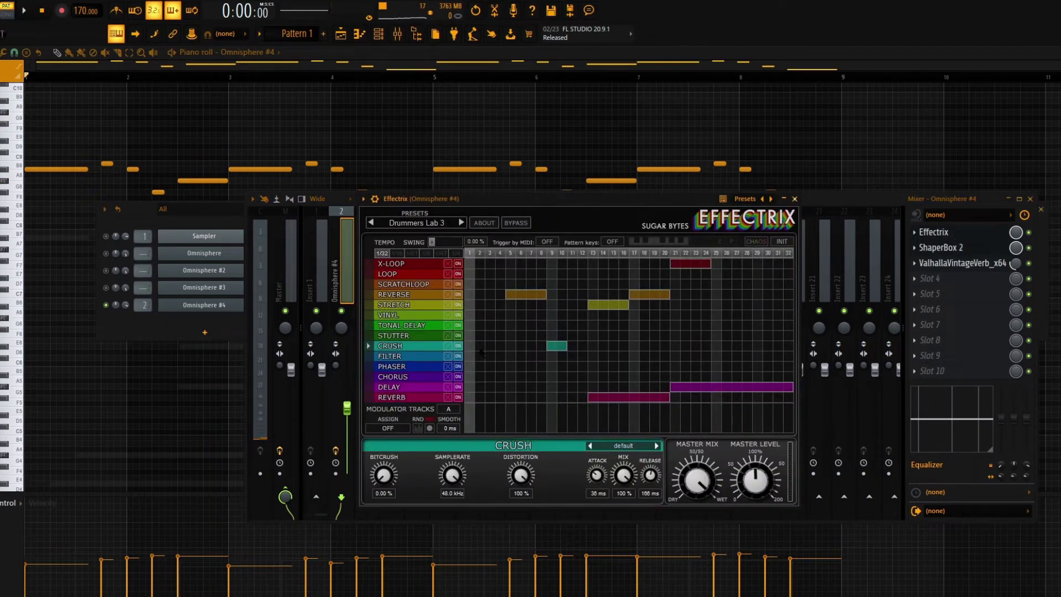
key("space")
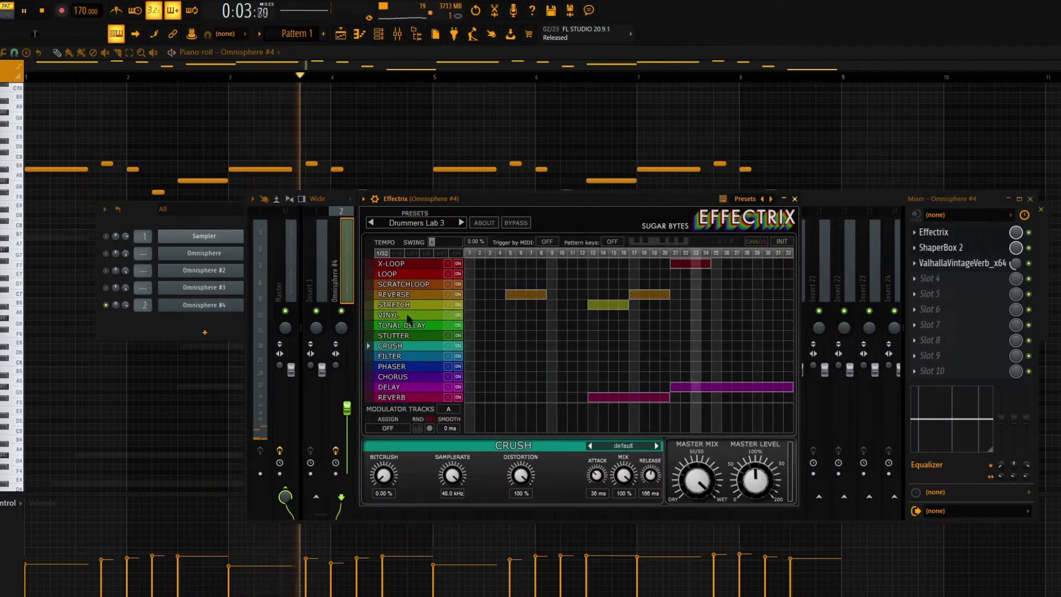
key("space")
- Unmute all the channels in the channel rack and play the layers together
left_click(112, 295)
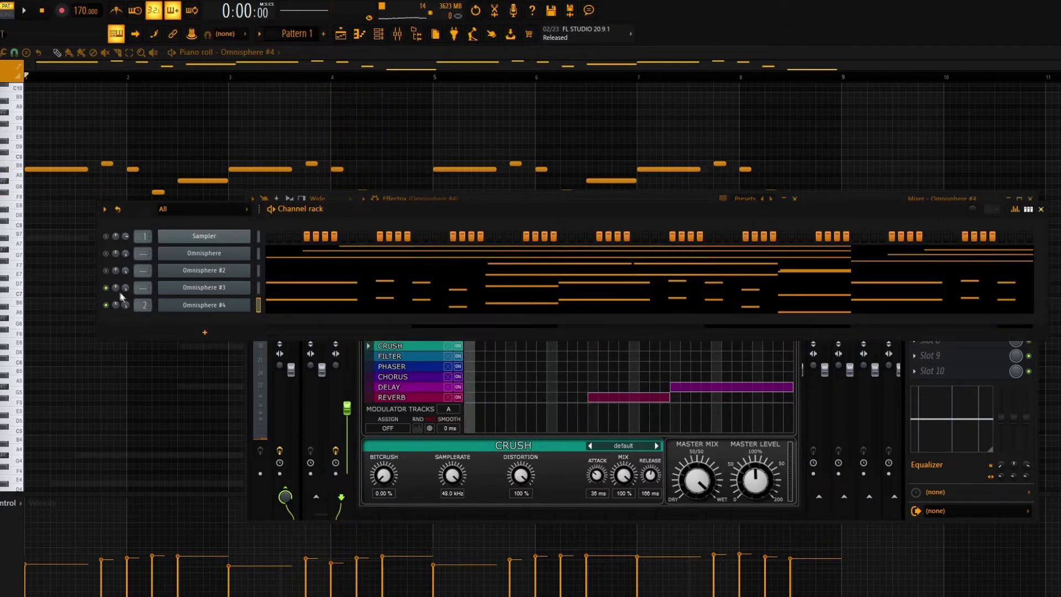
right_click(106, 288)
left_click(106, 289)
right_click(106, 287)
left_click(106, 288)
key("space")
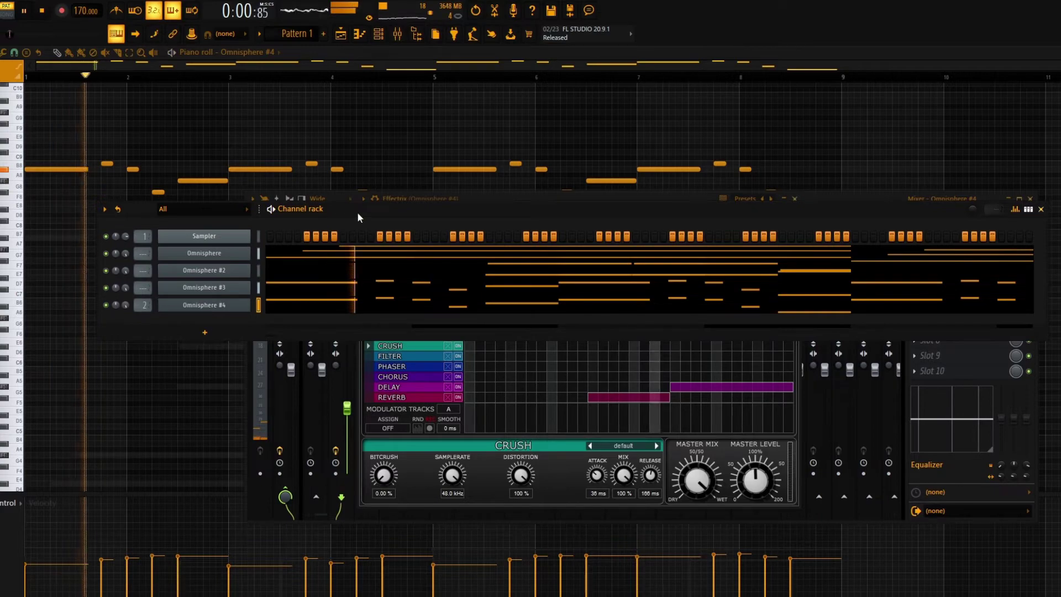
key("space")
- Transpose the whole of Pattern 1 by -1 semitone and play it from the start
left_click(296, 33)
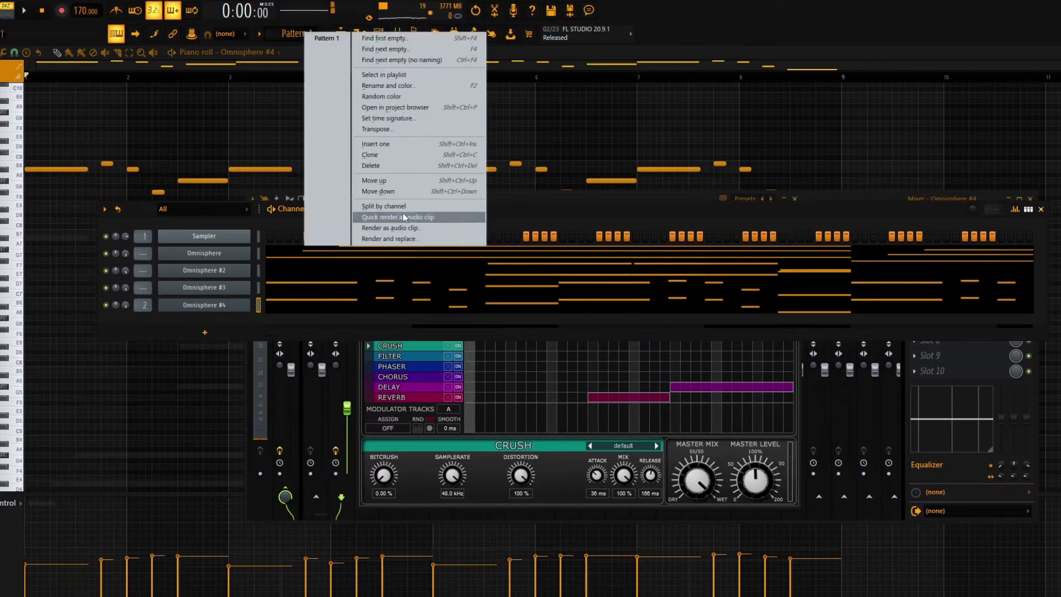
left_click(389, 133)
type("-1")
key("Return")
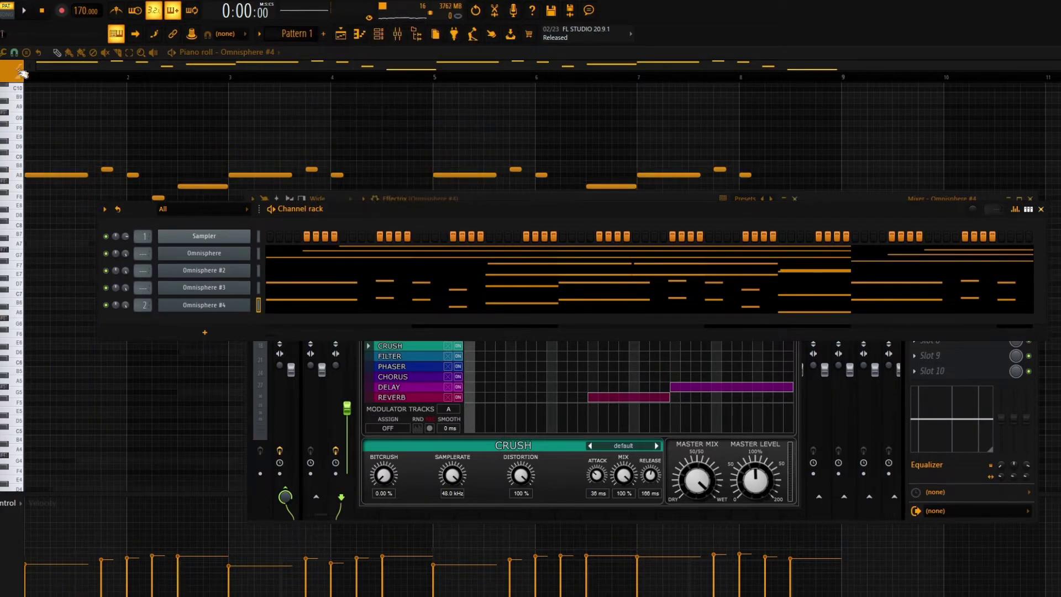
left_click(24, 73)
key("space")
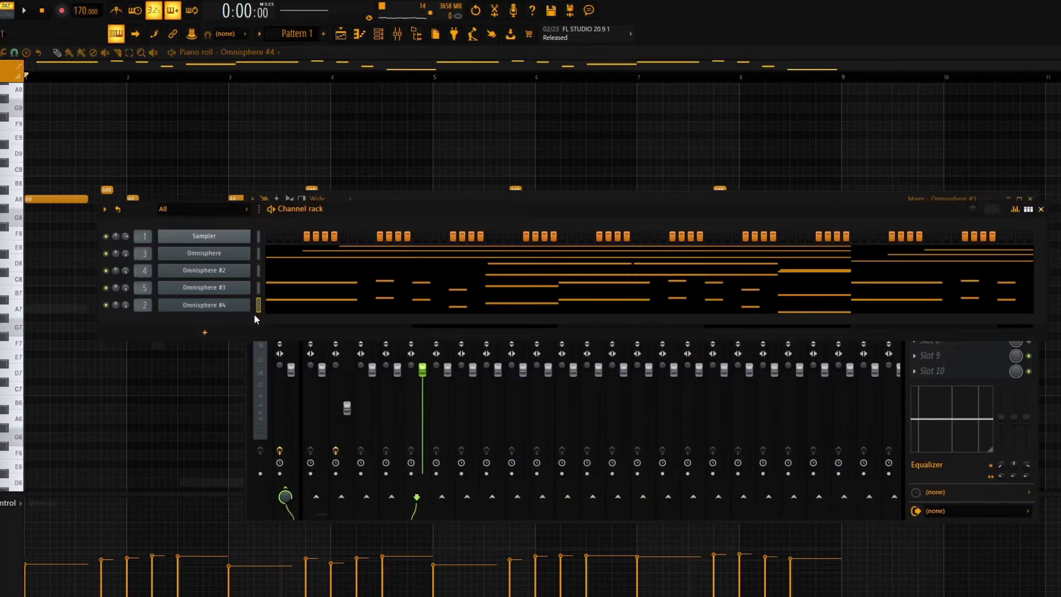
- Add another Omnisphere channel below Omnisphere #4 with the Sowisoso patch
left_click(205, 333)
left_click(304, 332)
left_click(235, 332)
left_click(278, 333)
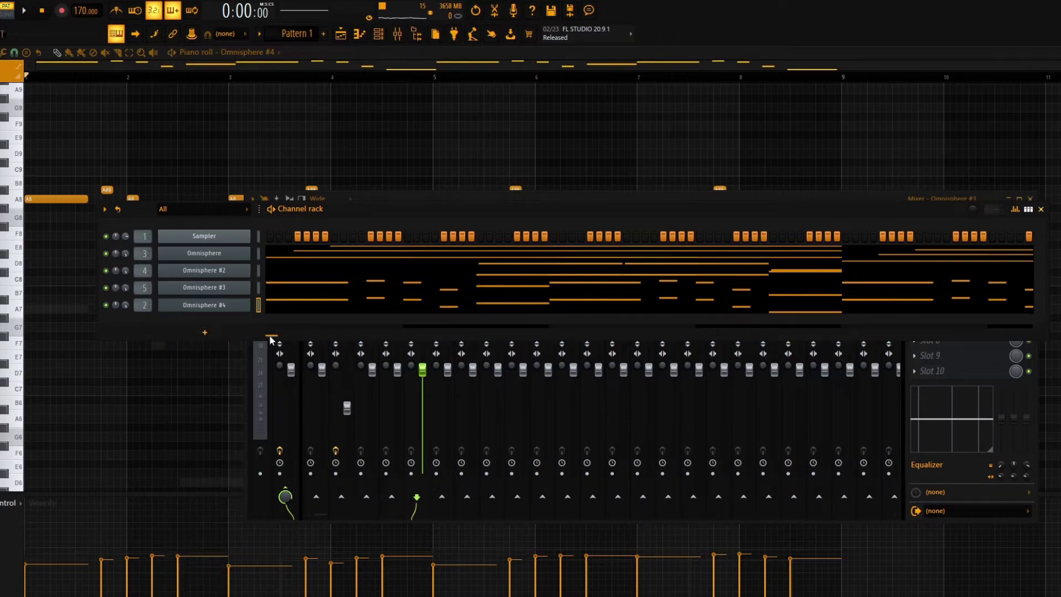
left_click(236, 336)
left_click(228, 482)
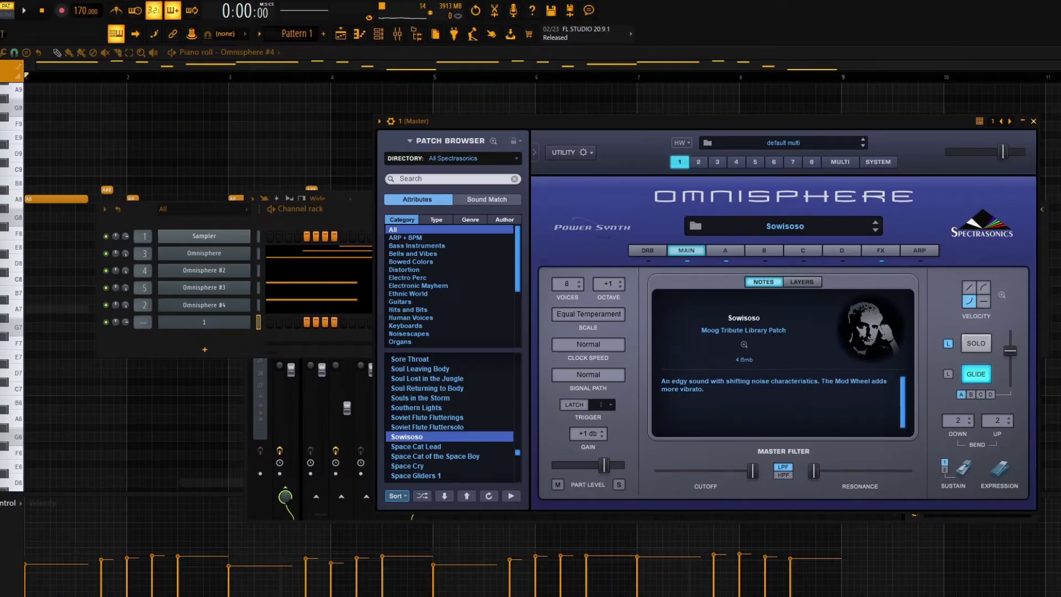
- Copy the long Omnisphere chord notes into the new channel 1 and audition that channel solo
left_click(224, 340)
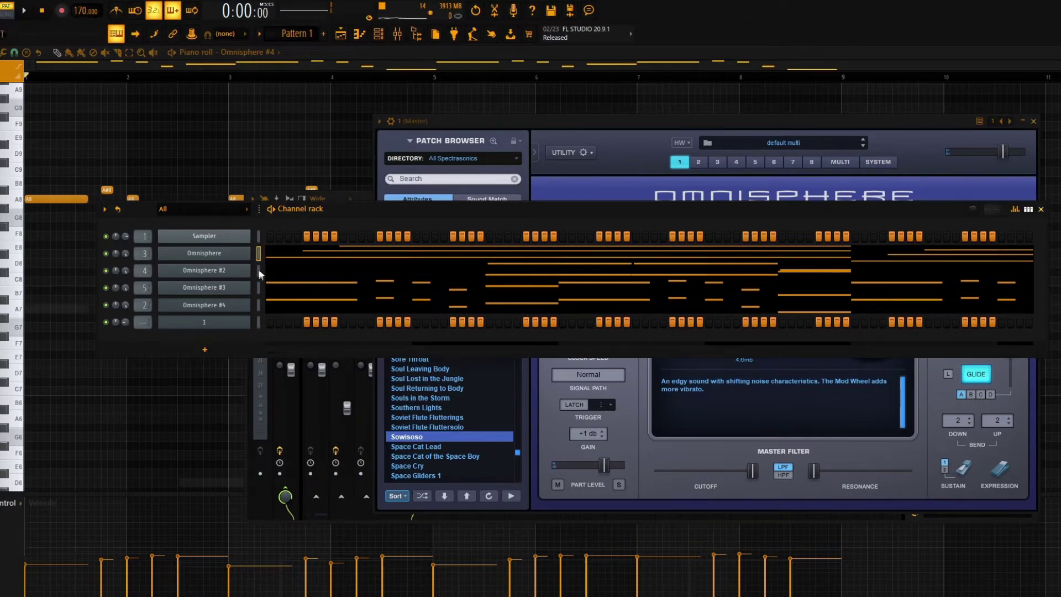
left_click(272, 326)
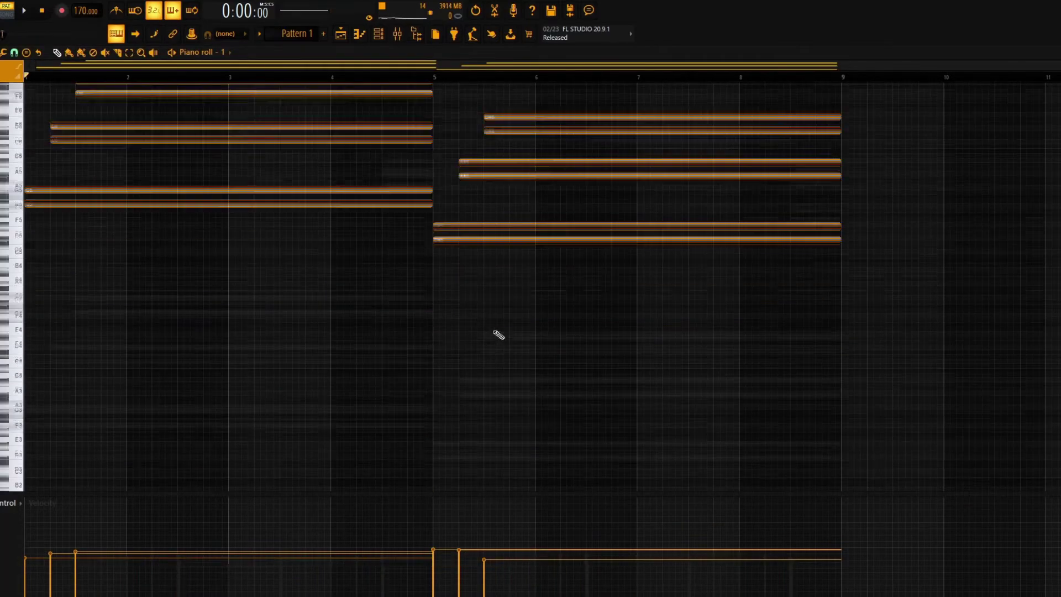
key("F6")
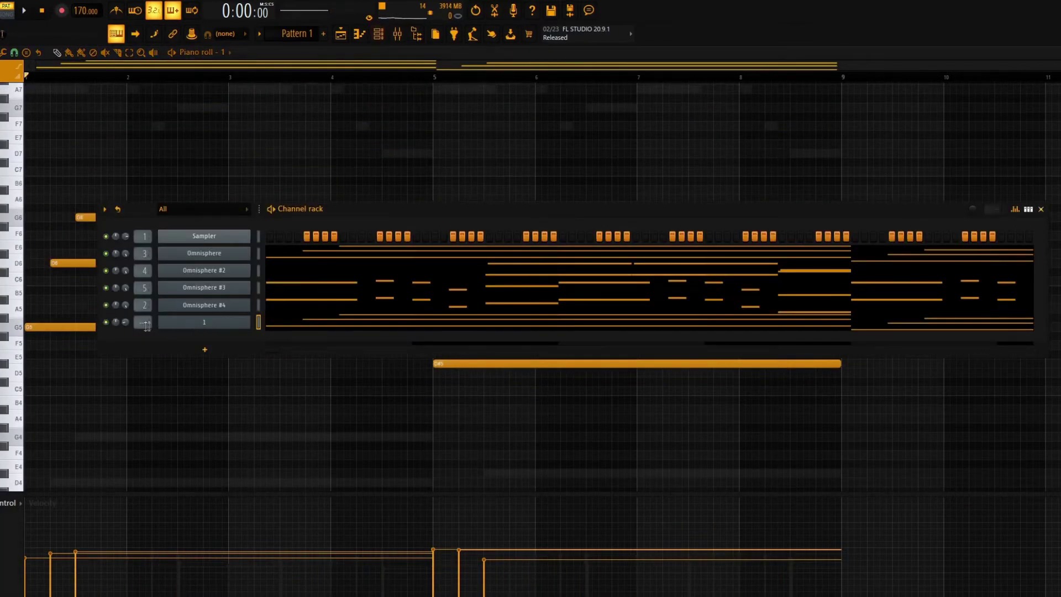
right_click(105, 322)
key("space")
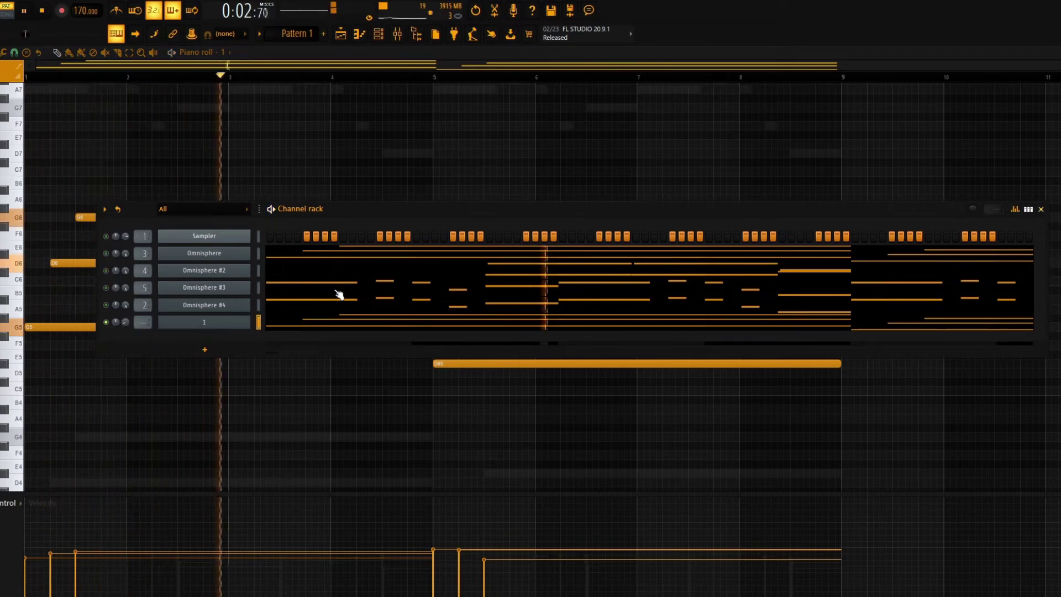
- Paste the Omnisphere #2 melody into channel 1, moving it one octave up and one bar later
left_click(344, 275)
key("F6")
left_click(327, 314)
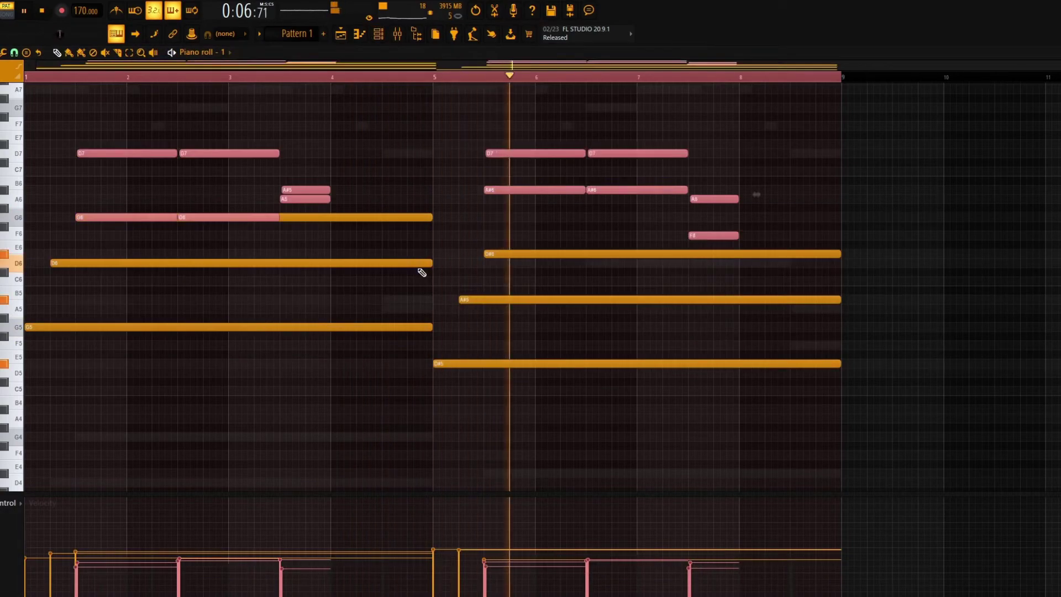
key("space")
scroll(414, 243, "up", 5)
left_click_drag(106, 247, 213, 244)
left_click(276, 78)
- Turn all the channels back on and play the full pattern with the new Sowisoso layer
key("F6")
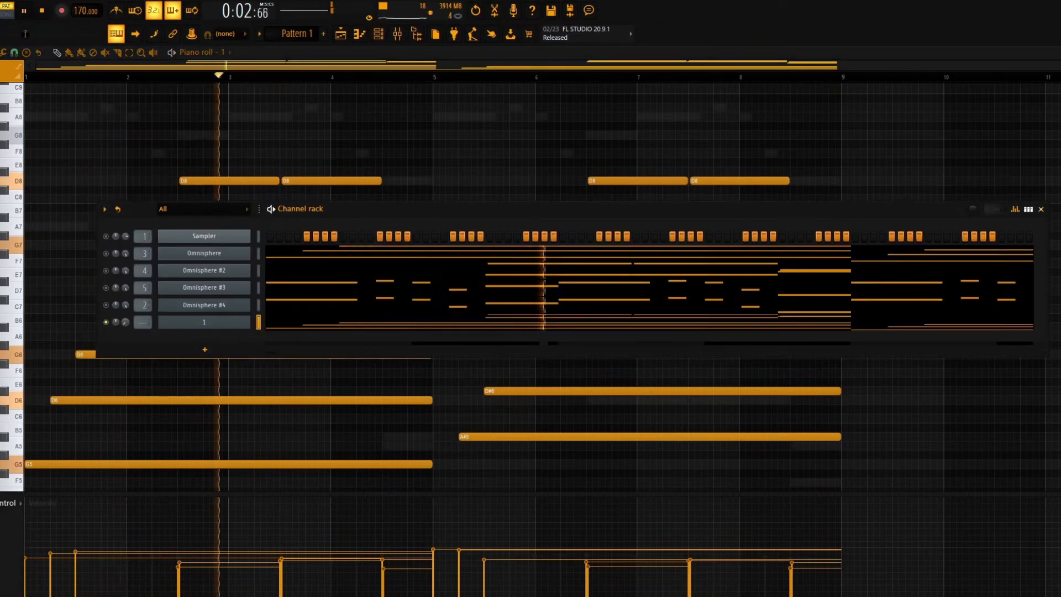
right_click(110, 322)
key("space")
key("space")
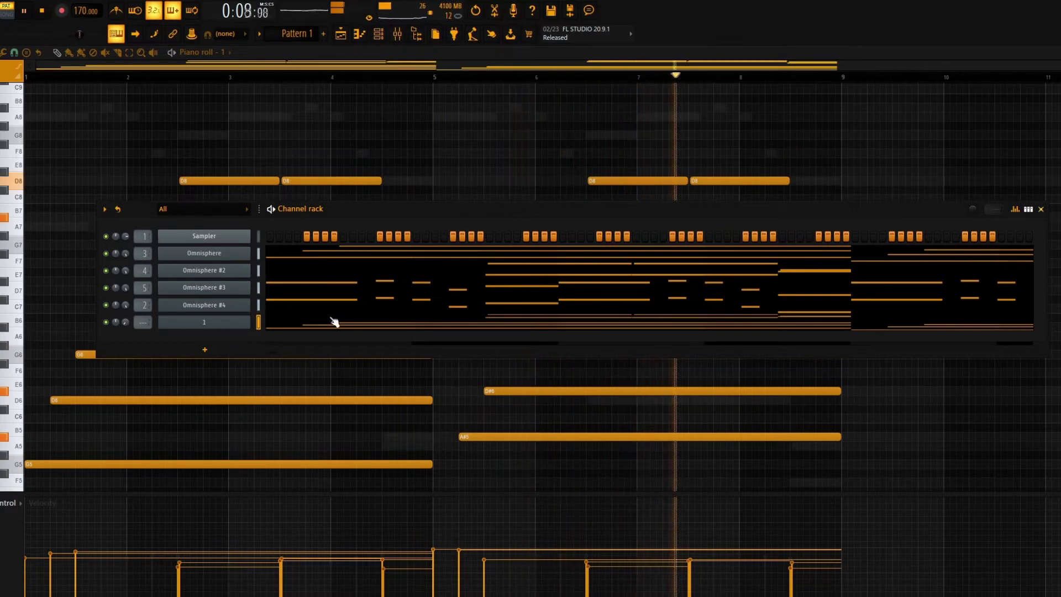
- Load Effectrix on mixer track 6 for channel 1 and fill its whole Stutter row
key("F9")
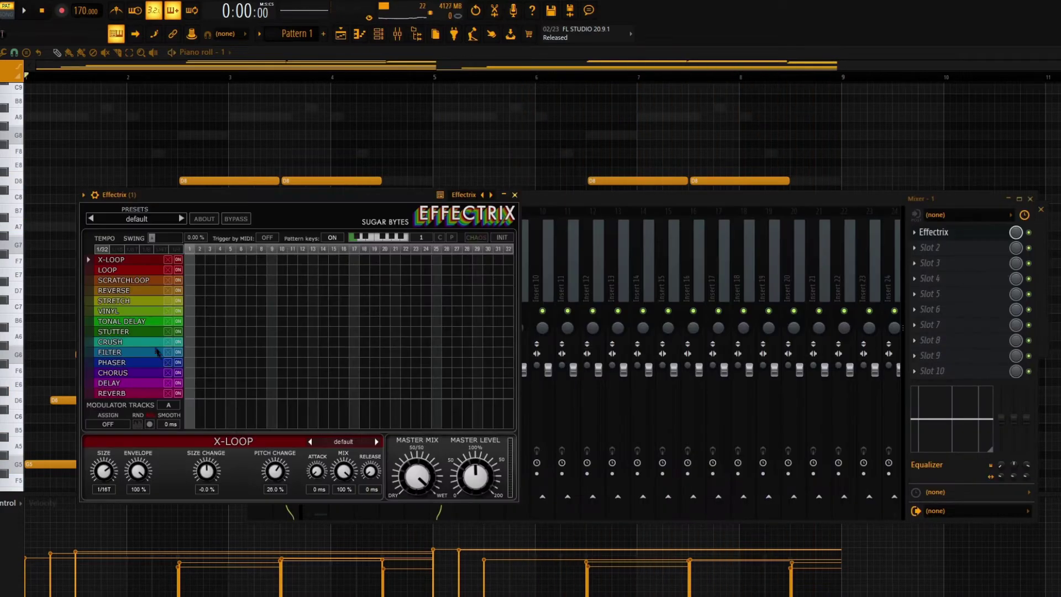
left_click(160, 333)
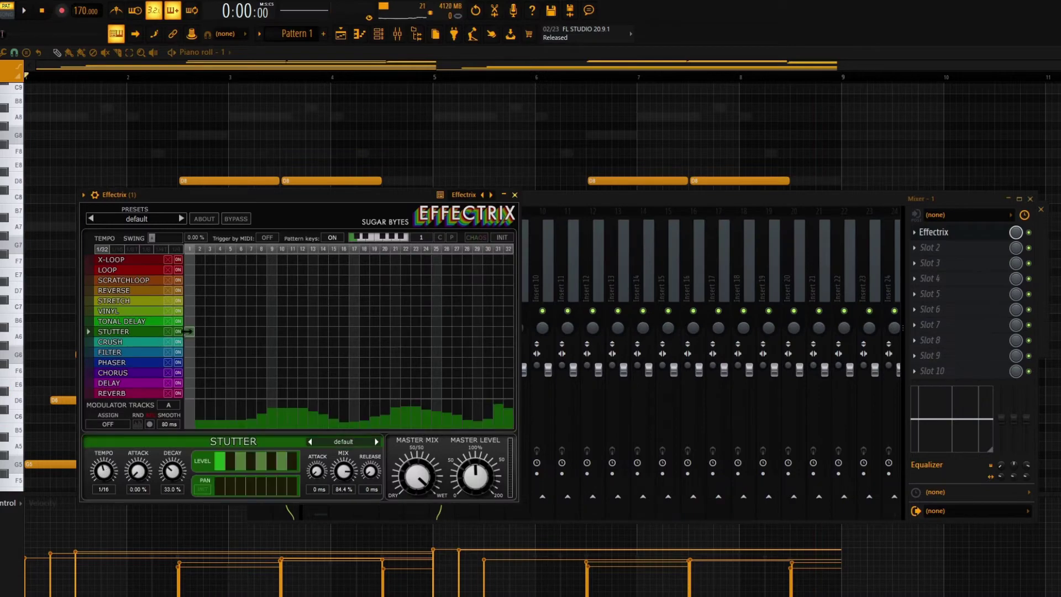
left_click_drag(285, 198, 631, 168)
key("space")
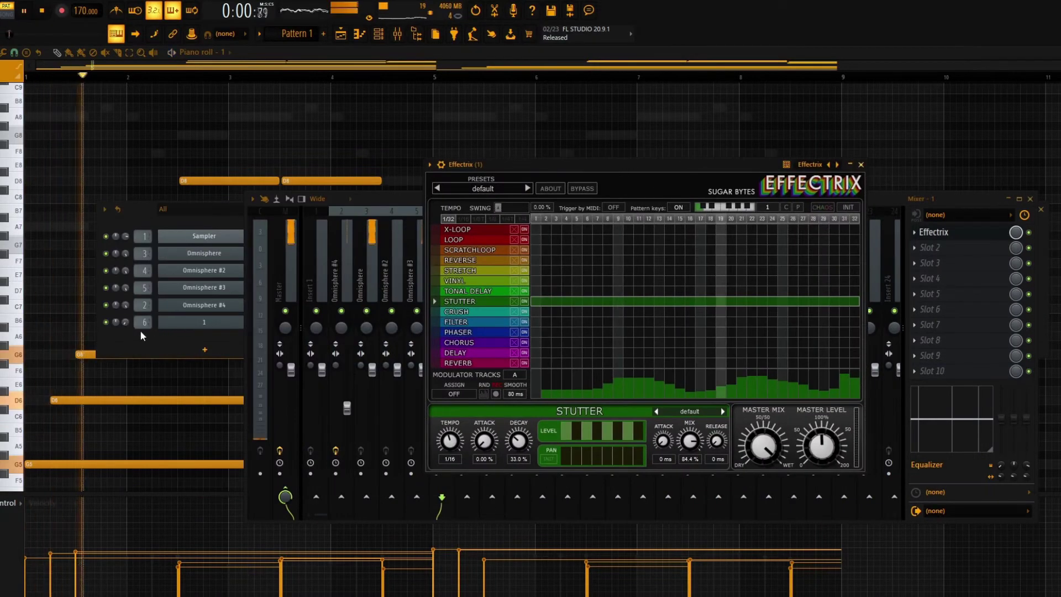
- Adjust the volume of channel 1 and the Effectrix mix level on its mixer track during playback
left_click(124, 325)
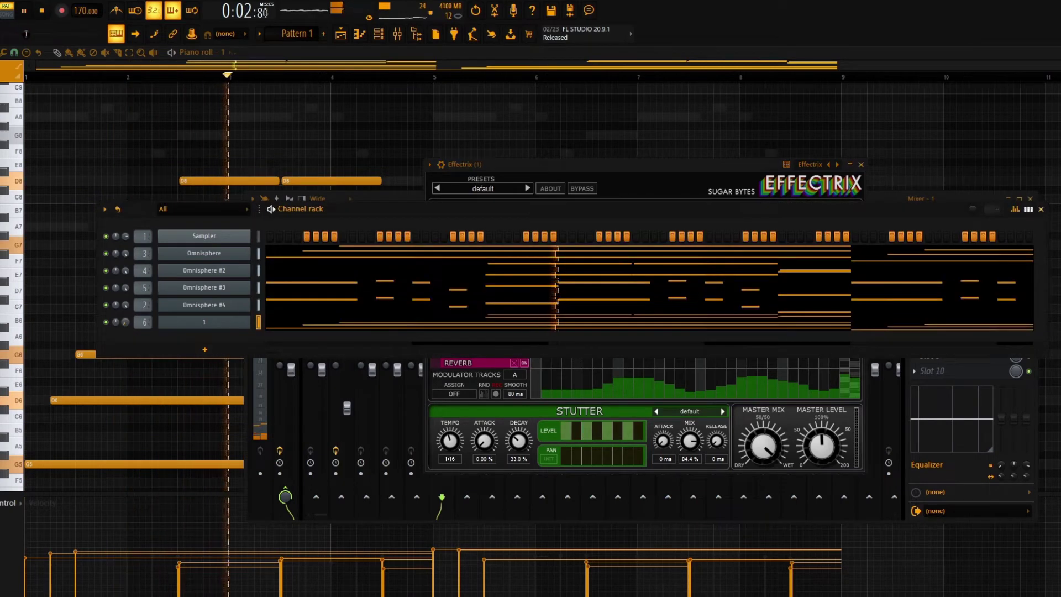
left_click(967, 199)
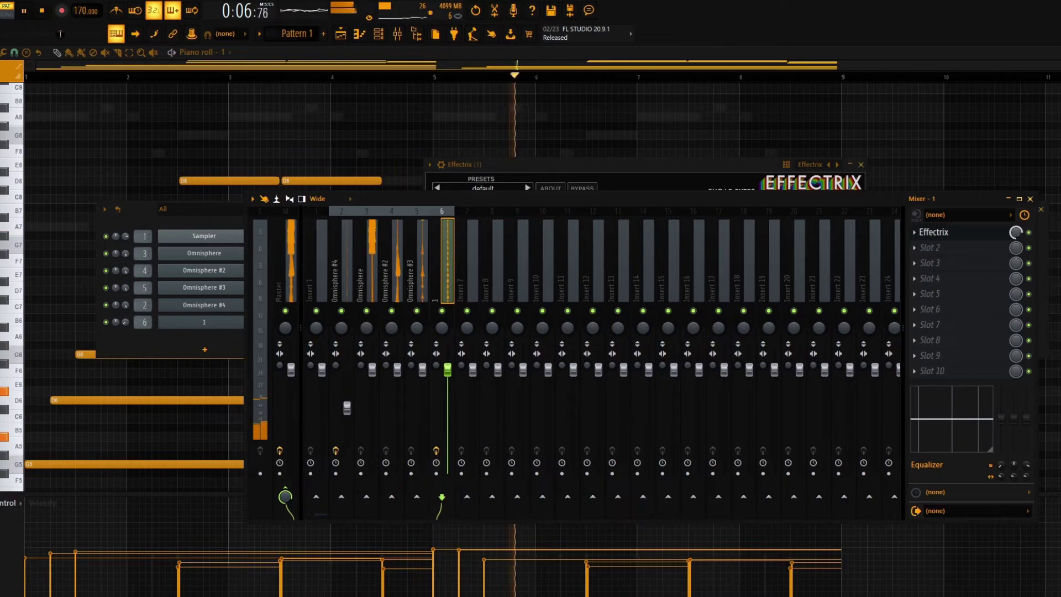
left_click(721, 162)
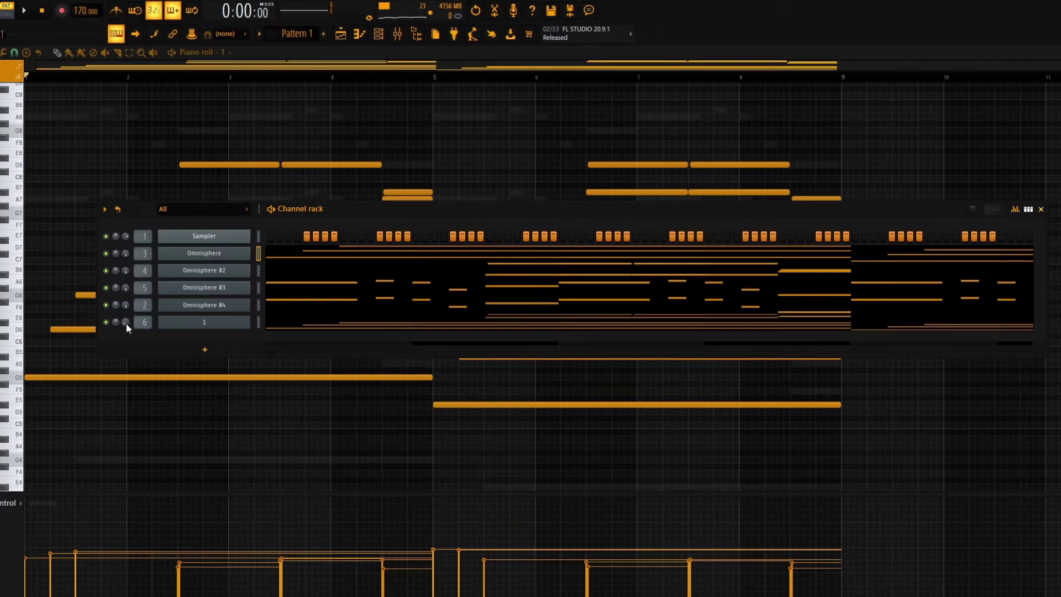
- Audition channel 1 together with Omnisphere #4 while the other channels are muted
right_click(116, 320)
key("Escape")
key("space")
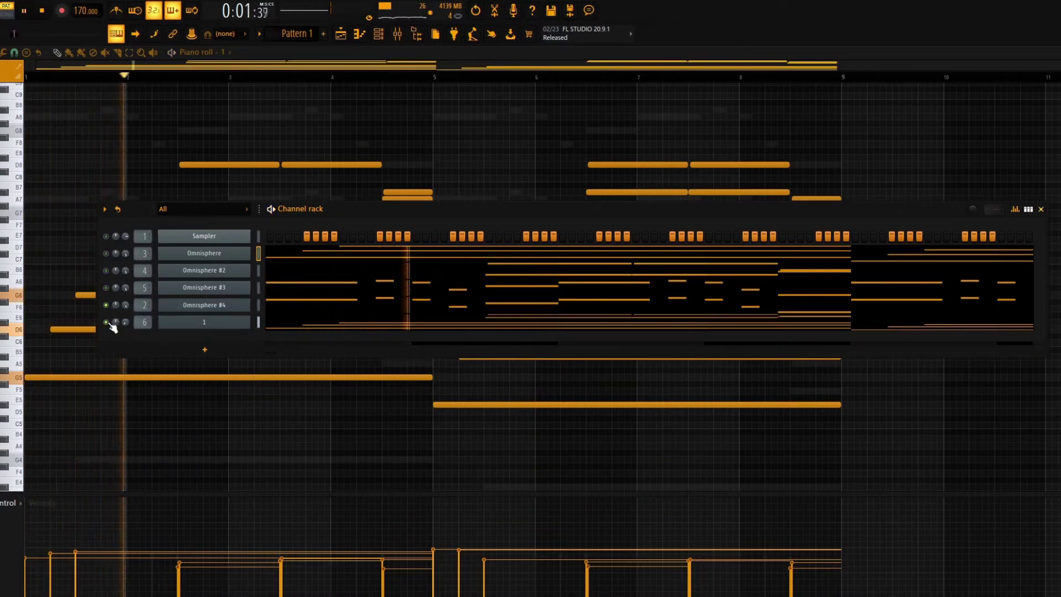
key("space")
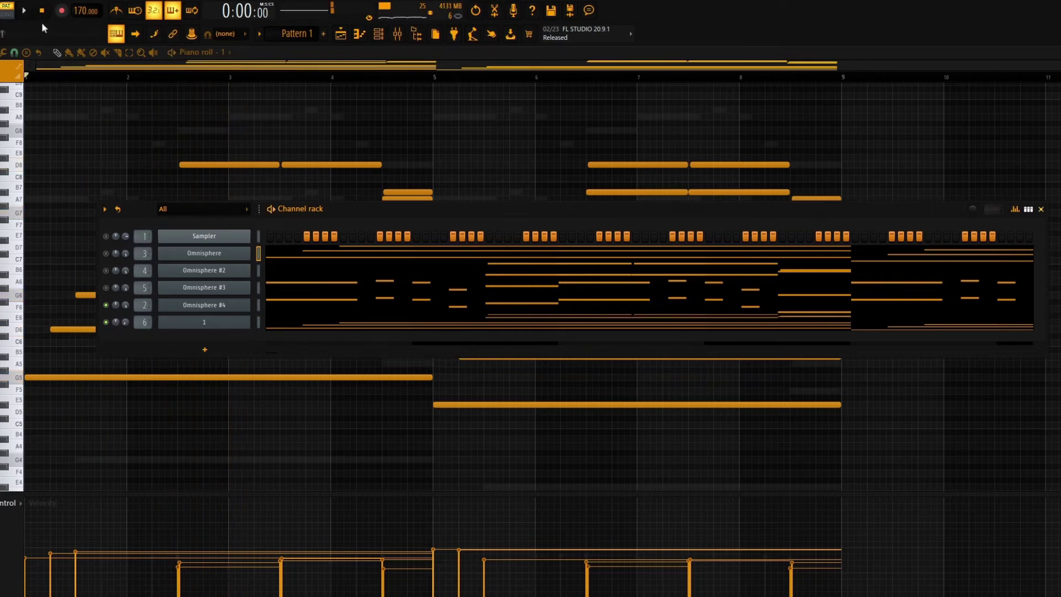
left_click_drag(343, 207, 352, 193)
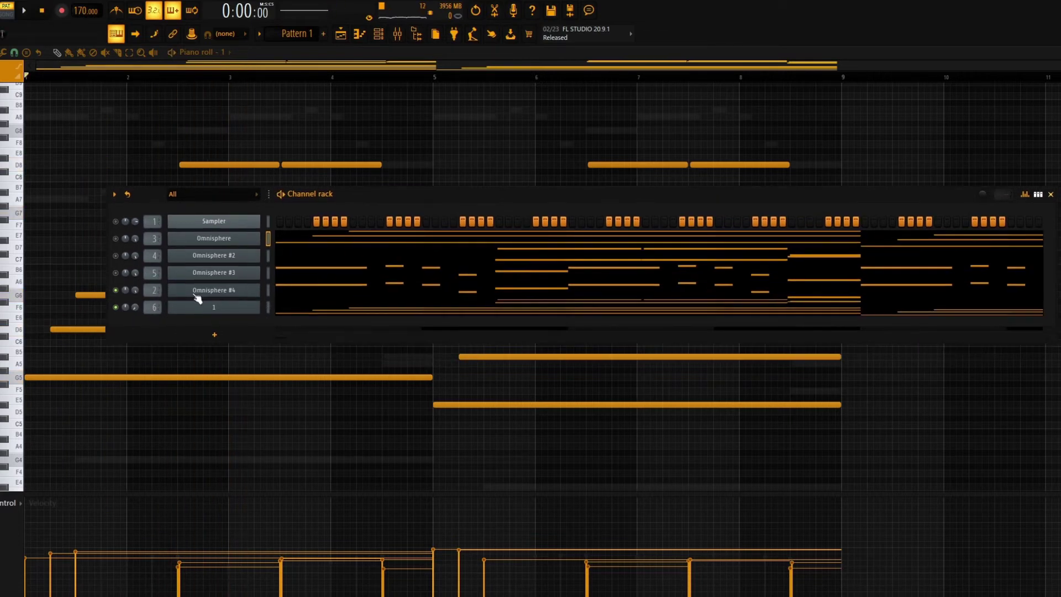
left_click(267, 290)
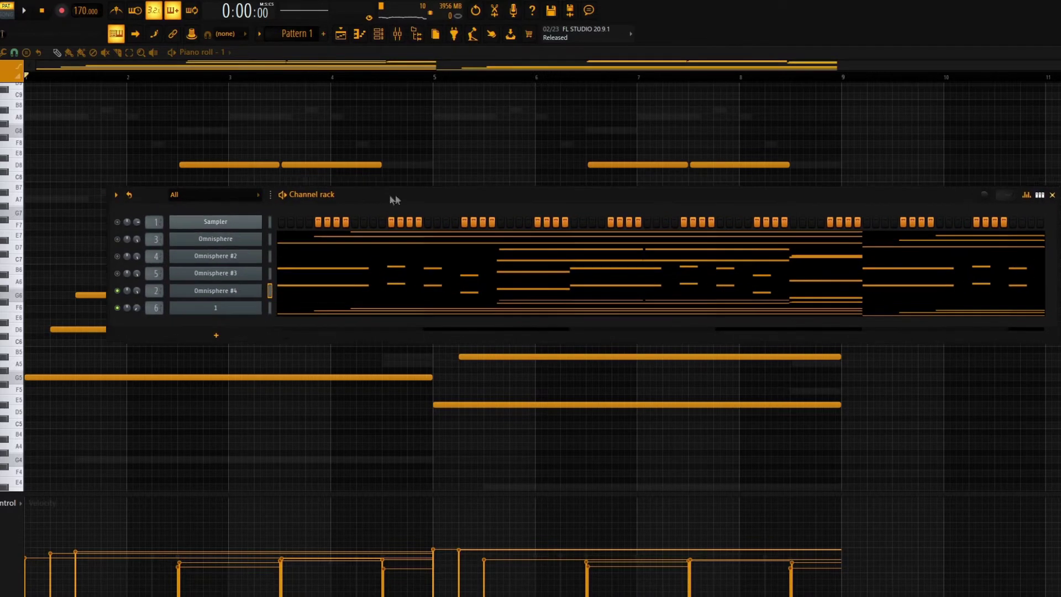
left_click_drag(380, 194, 403, 193)
key("space")
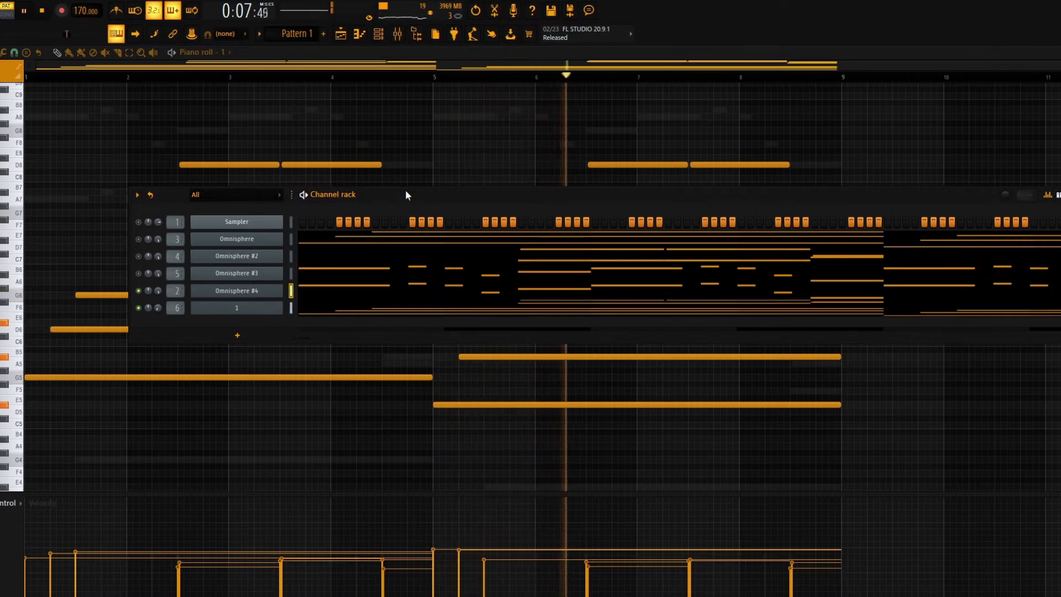
- Audition Omnisphere, Omnisphere #2 and Omnisphere #3 together with Omnisphere #4 and channel 1 muted
key("space")
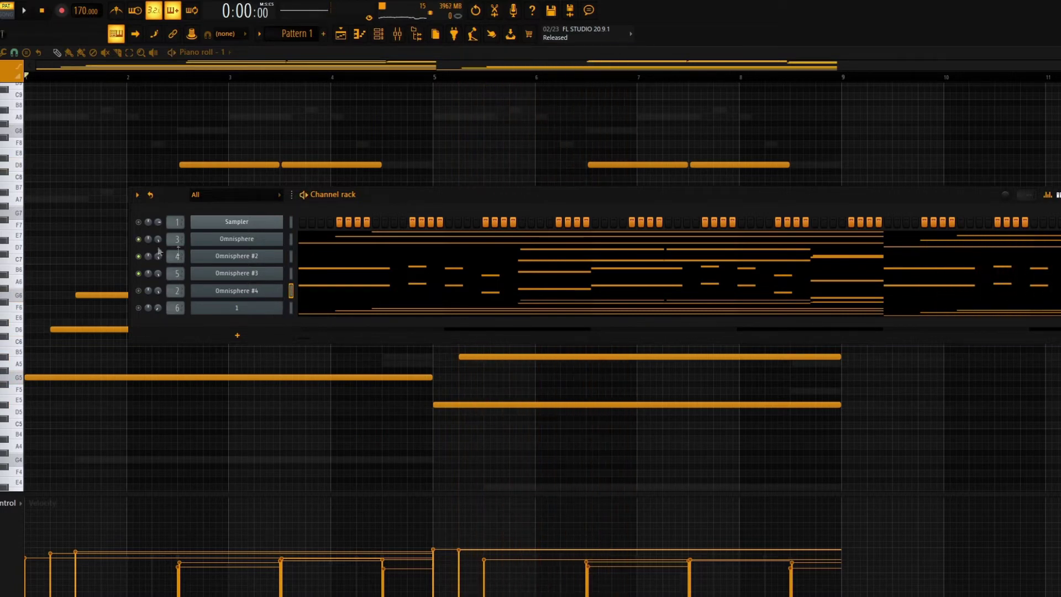
key("space")
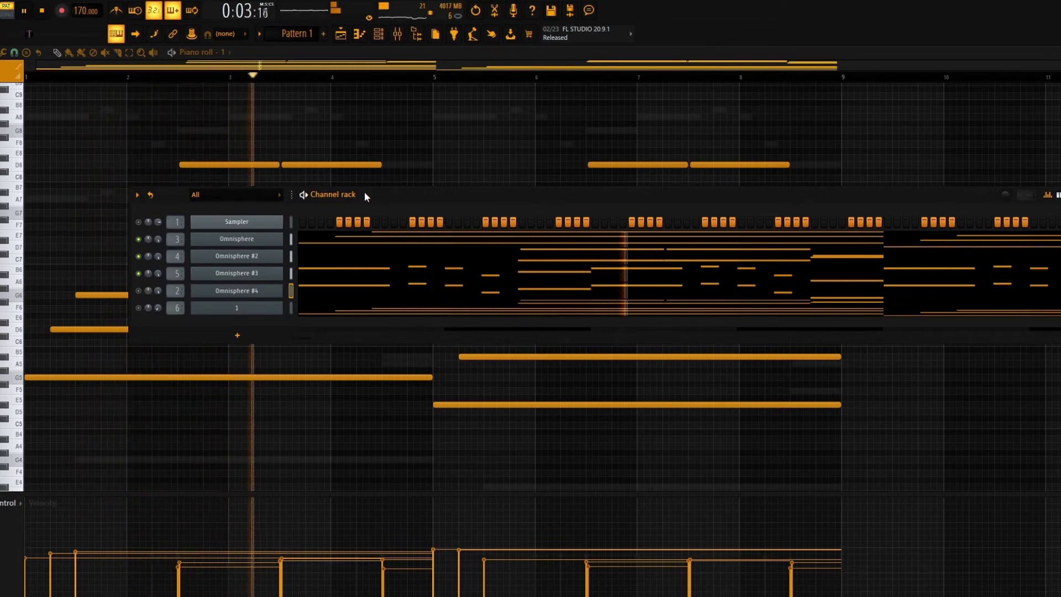
- Audition all the Omnisphere layers together with channel 1
key("space")
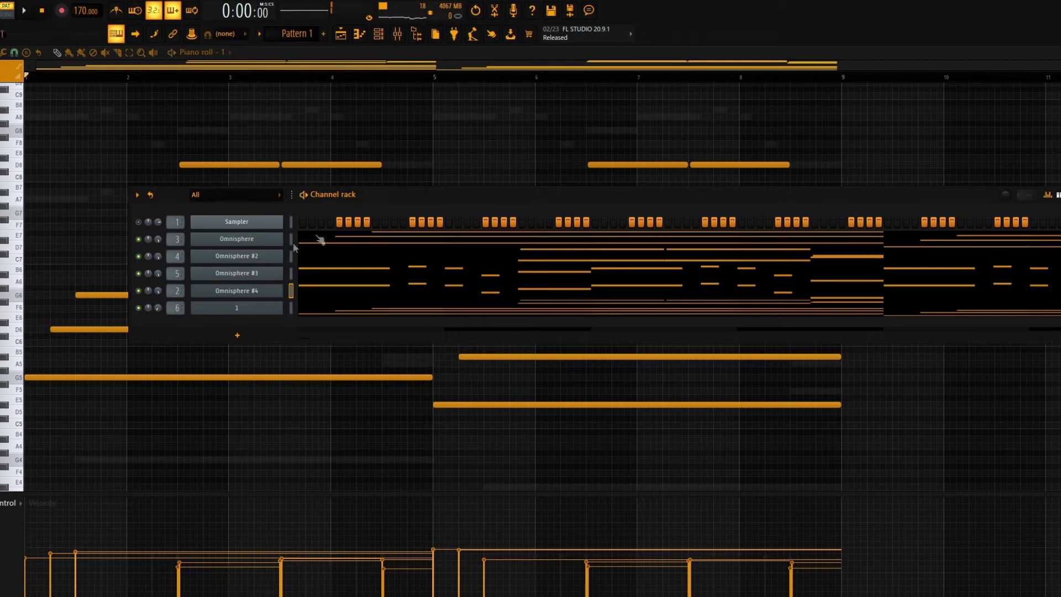
key("space")
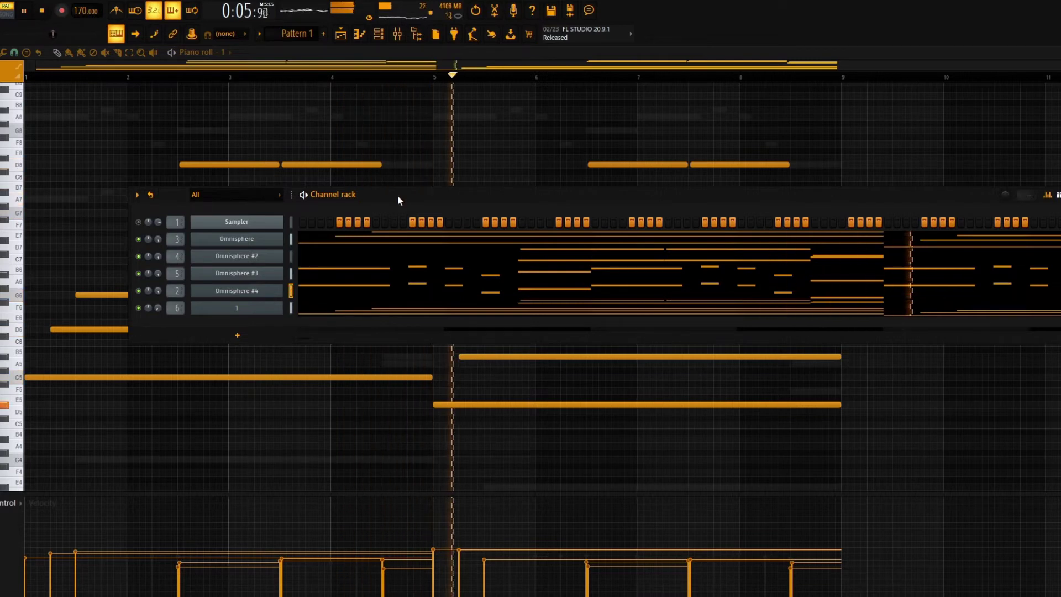
key("space")
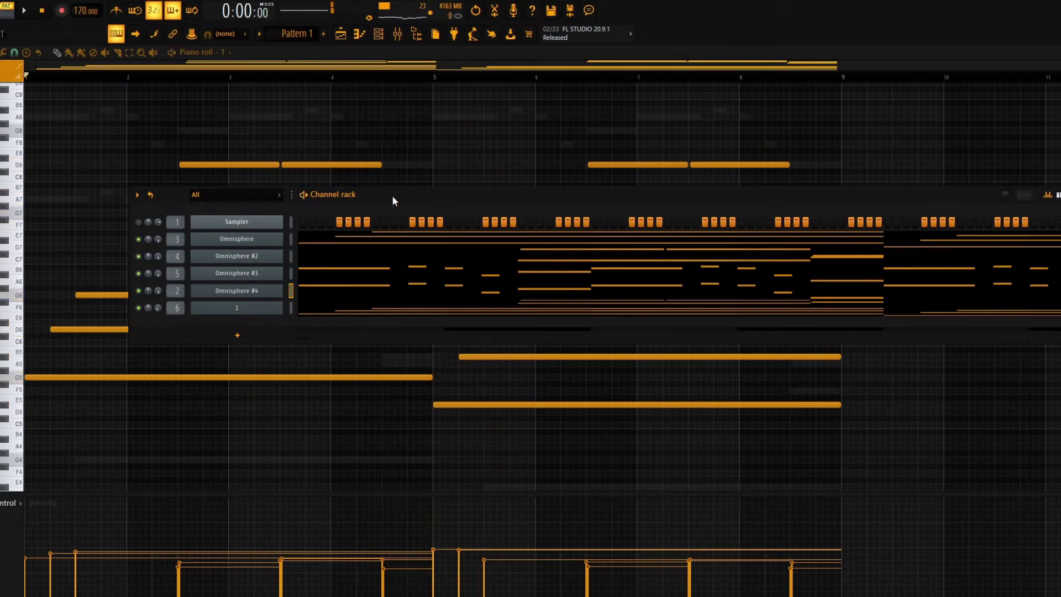
left_click_drag(419, 197, 401, 199)
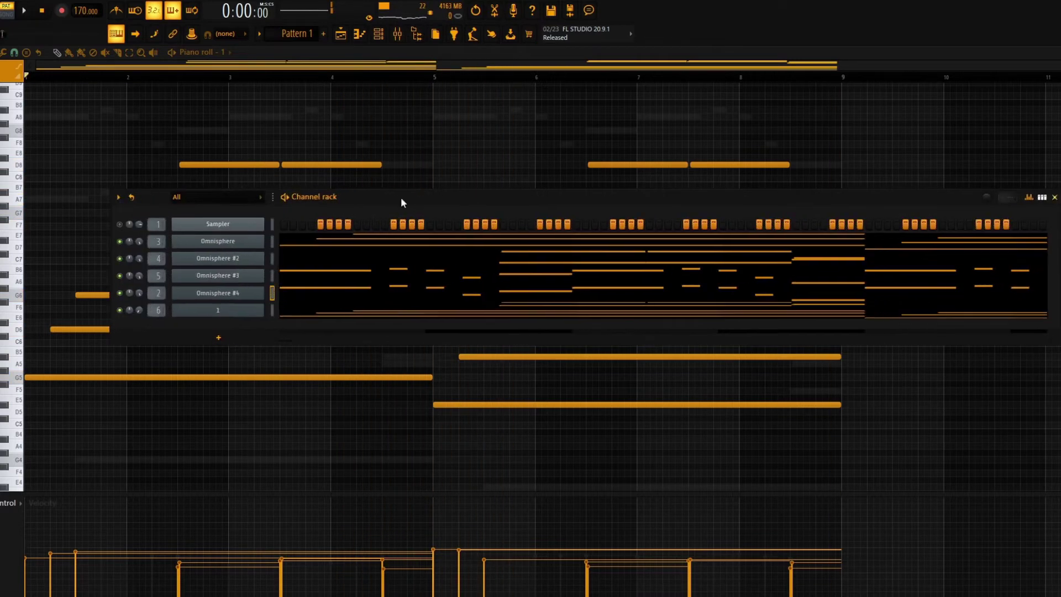
- Add a fifth Omnisphere channel after channel 1 and load the Growler Moog Bass patch found with "growler"
left_click(275, 312)
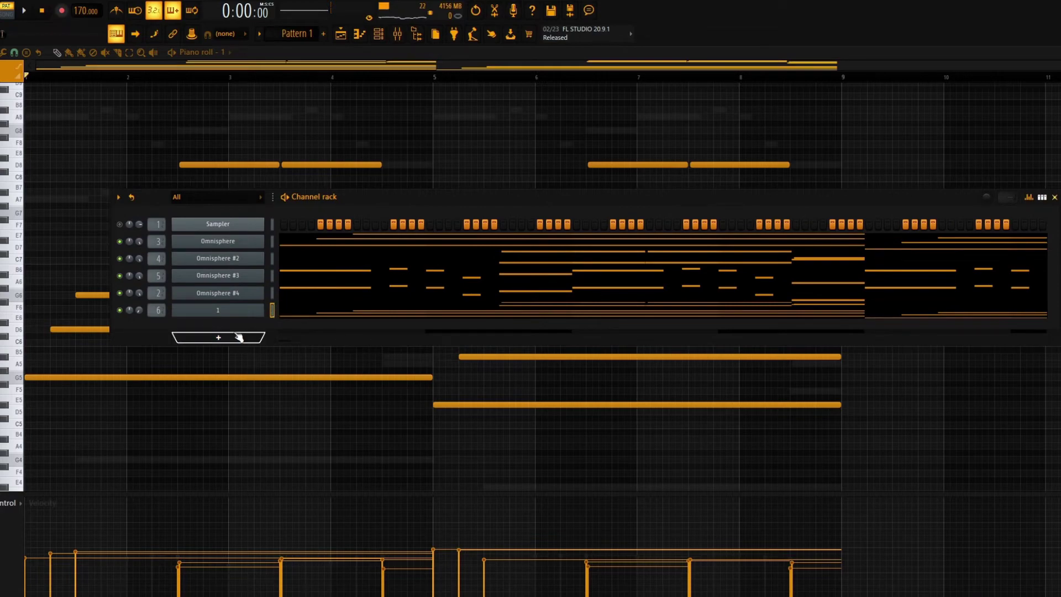
left_click(239, 337)
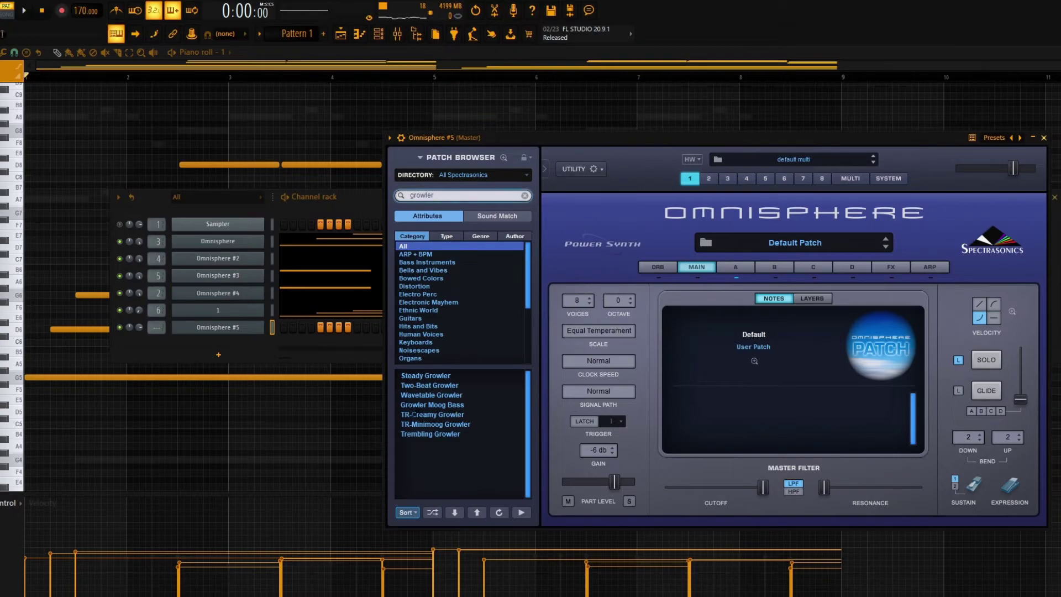
left_click(437, 405)
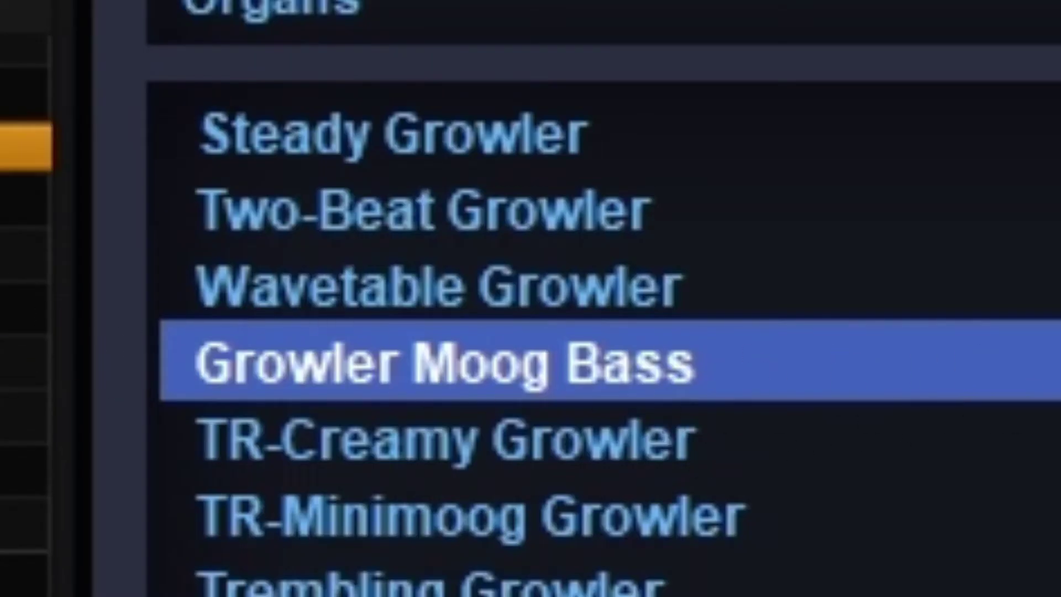
left_click(276, 341)
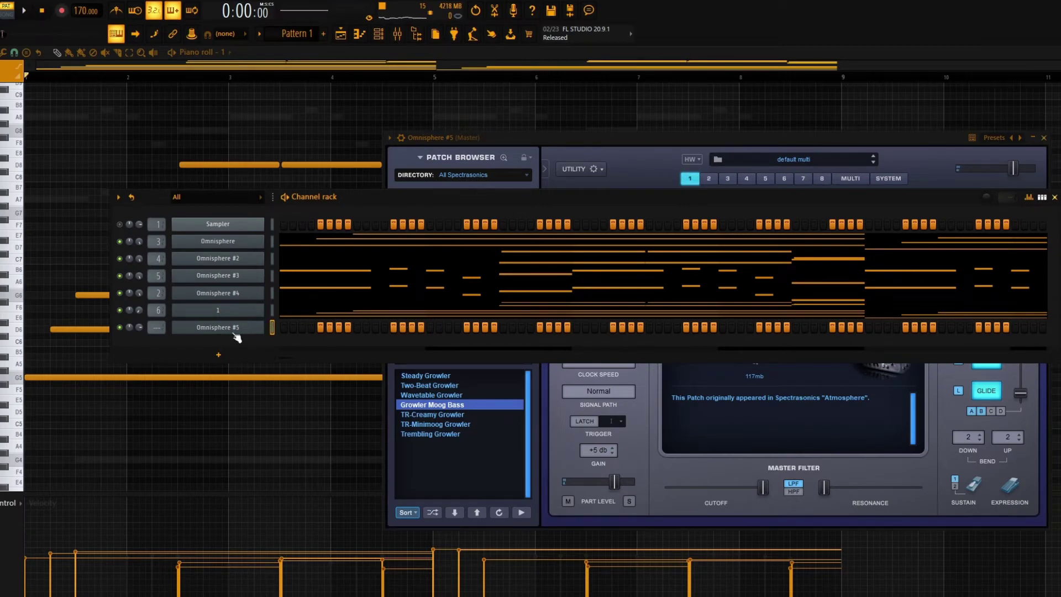
- Write the Omnisphere #5 bass line with long G4 and D#4 notes plus short A#4 and D4 endings, and raise the note velocities
right_click(263, 328)
left_click(299, 327)
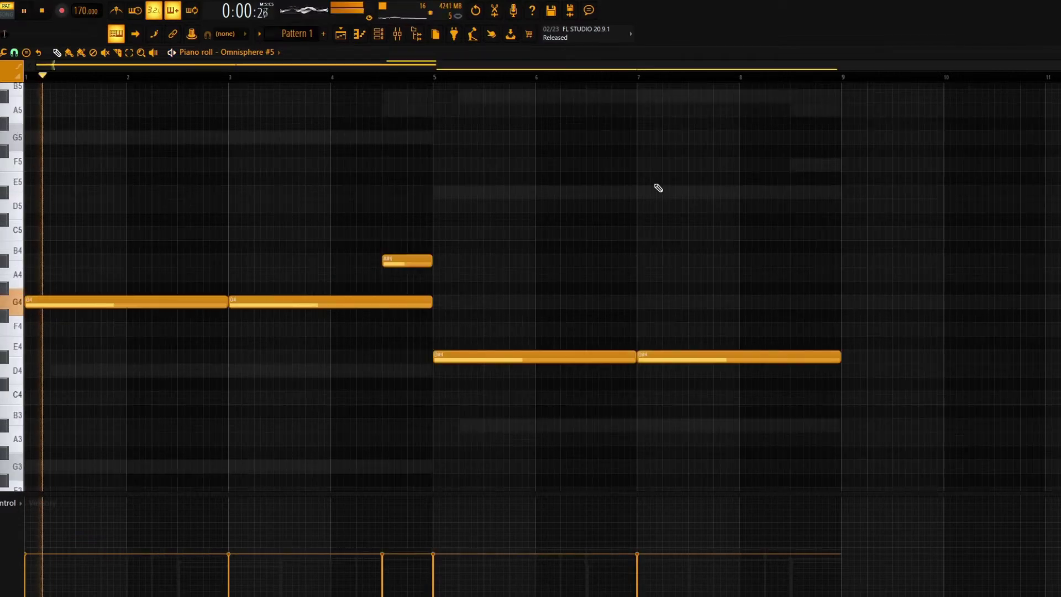
key("ctrl+a")
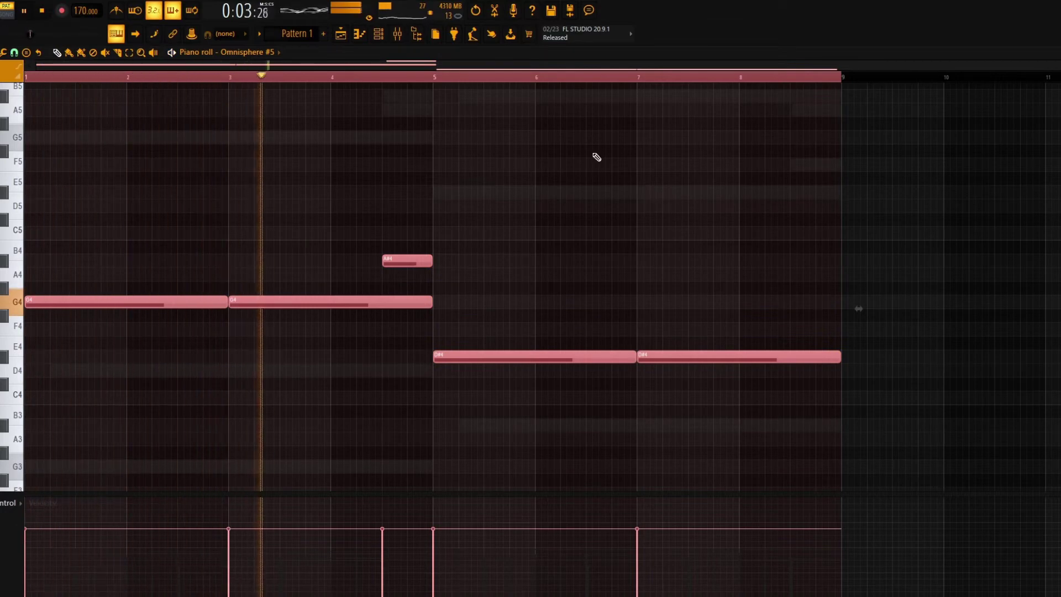
key("F6")
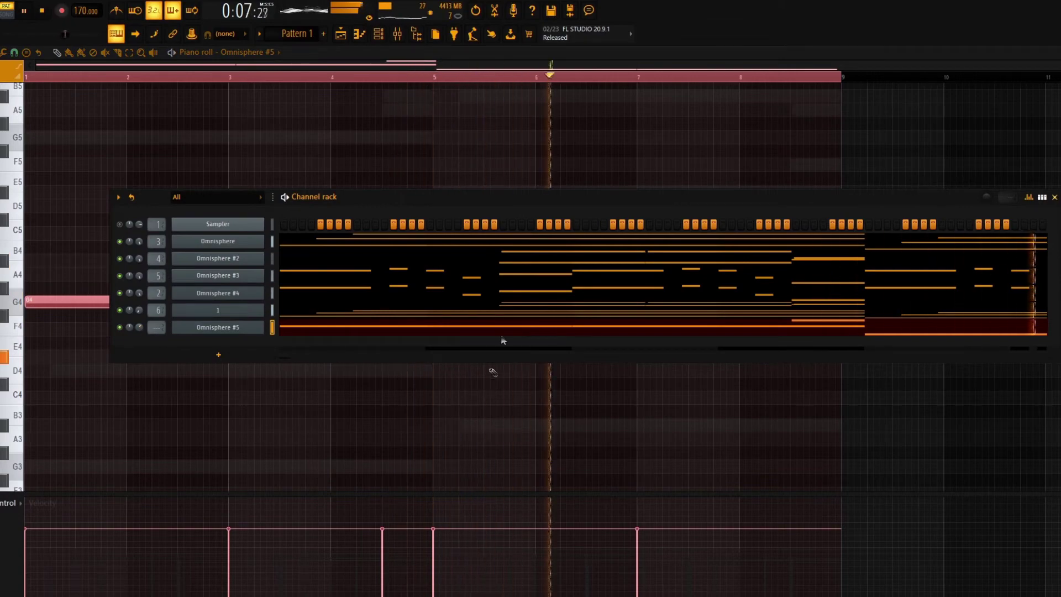
key("F6")
left_click(792, 366)
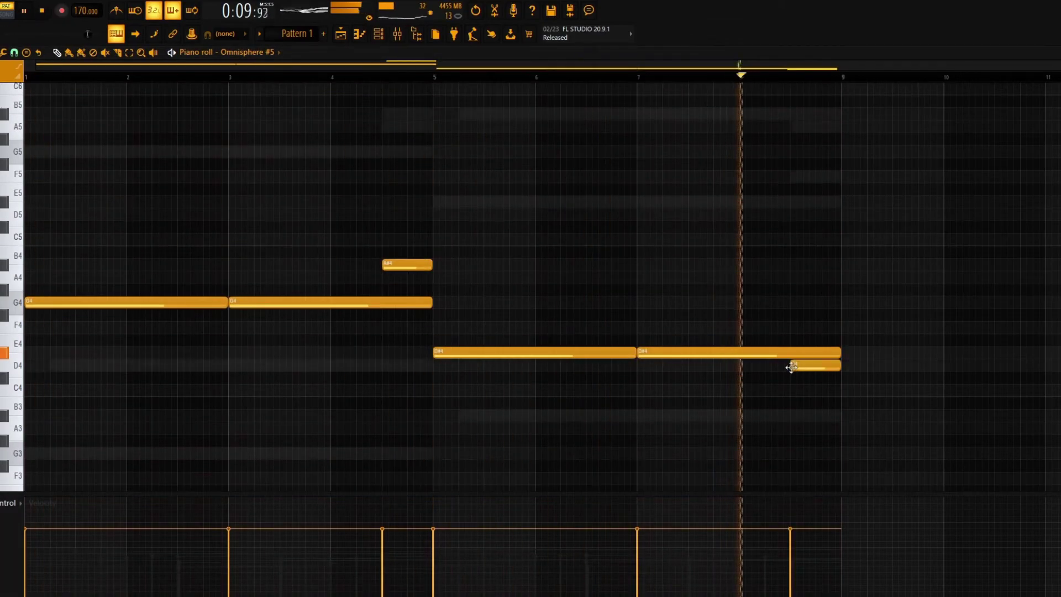
key("space")
- Route Omnisphere #5 to mixer track 7 and transpose the whole of Pattern 1 by -2 semitones
key("F6")
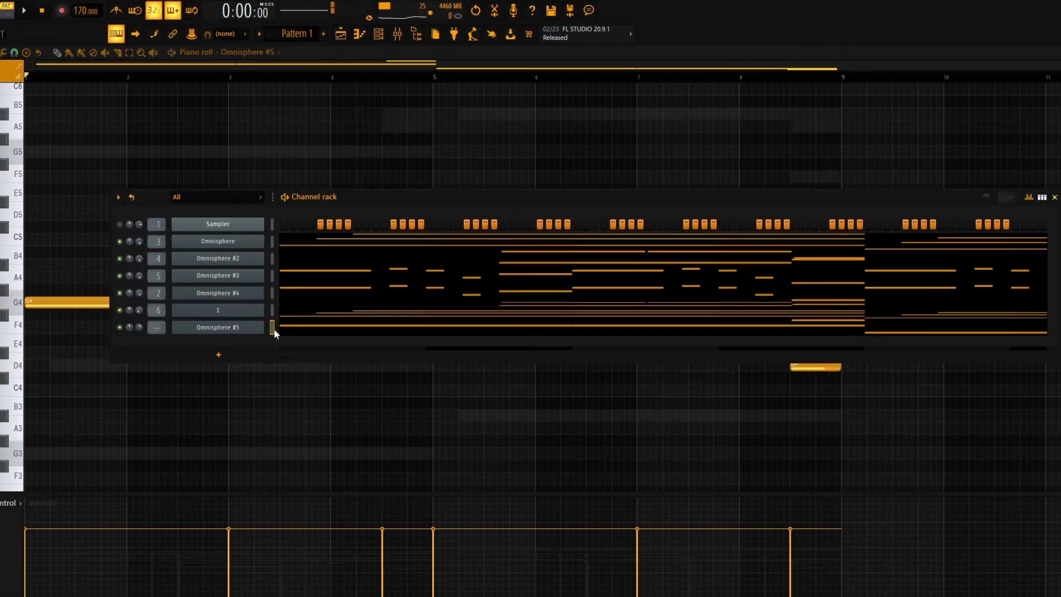
key("ctrl+l")
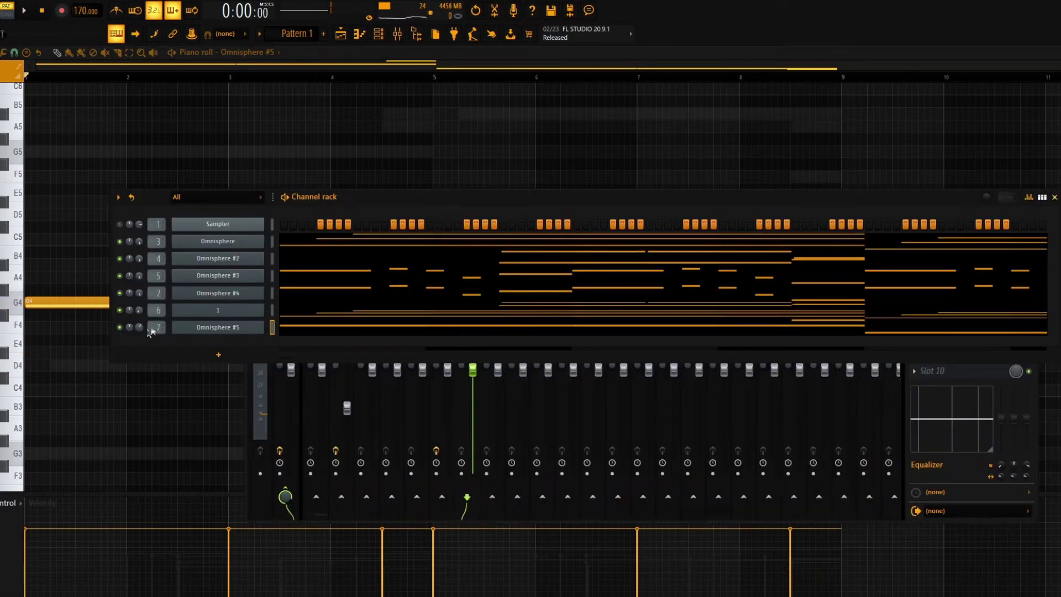
left_click(302, 35)
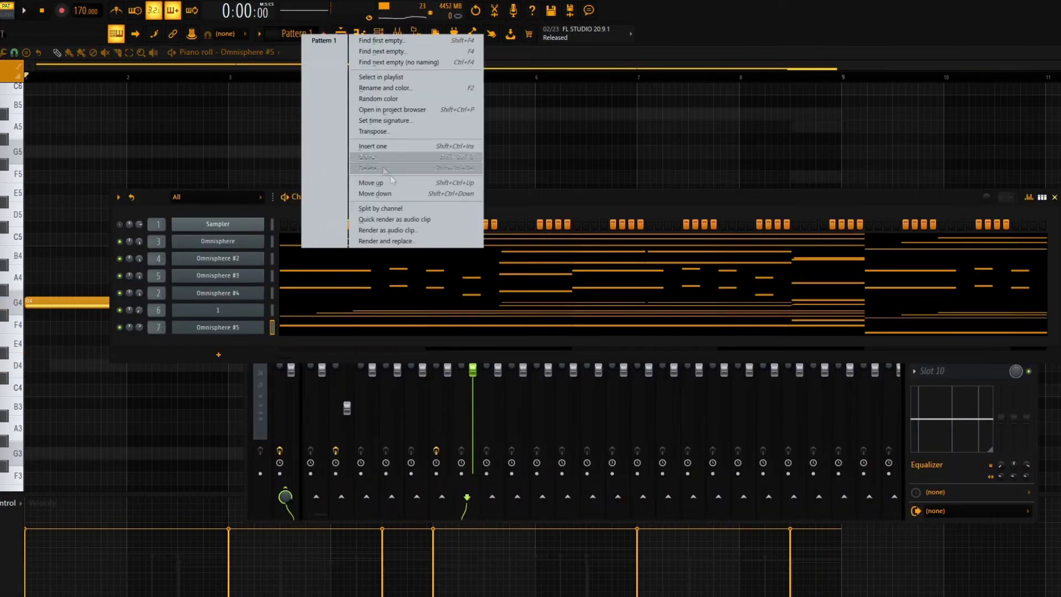
left_click(393, 133)
type("-2")
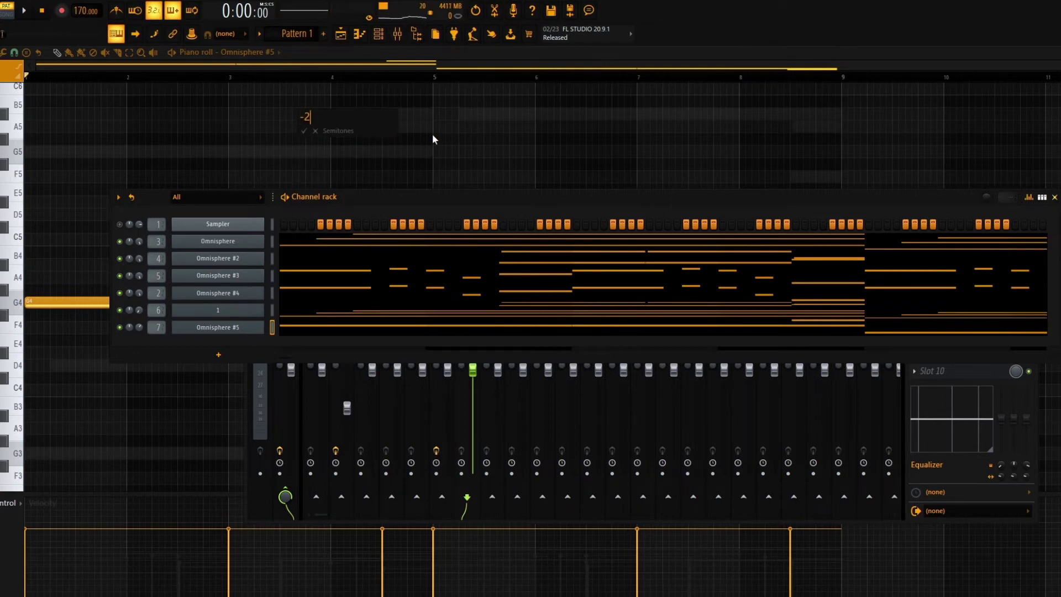
key("Return")
- Set the piano roll's scale highlighting to root F with the Minor Natural (Aeolian) scale
left_click(4, 52)
mouse_move(27, 121)
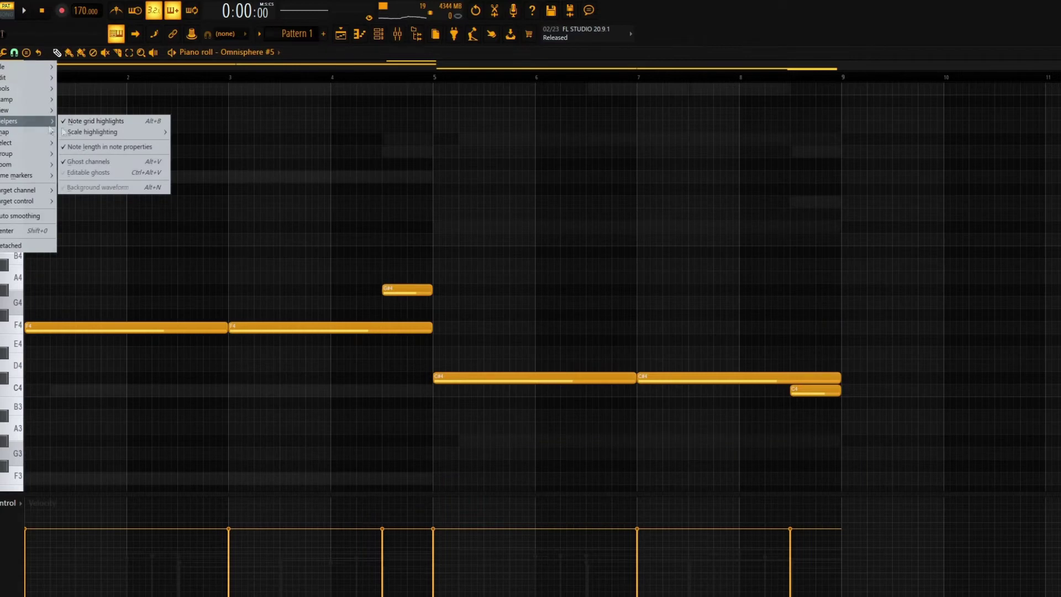
mouse_move(110, 132)
left_click(190, 197)
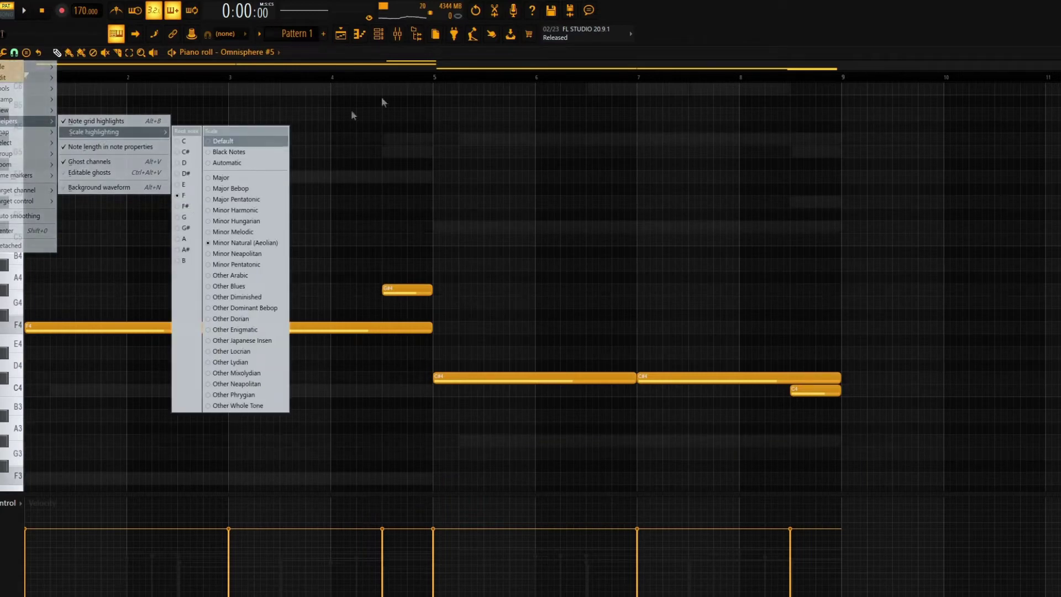
left_click(473, 61)
- Audition the transposed pattern with the Omnisphere #5 bass line included
scroll(497, 340, "up", 1)
scroll(497, 340, "down", 8)
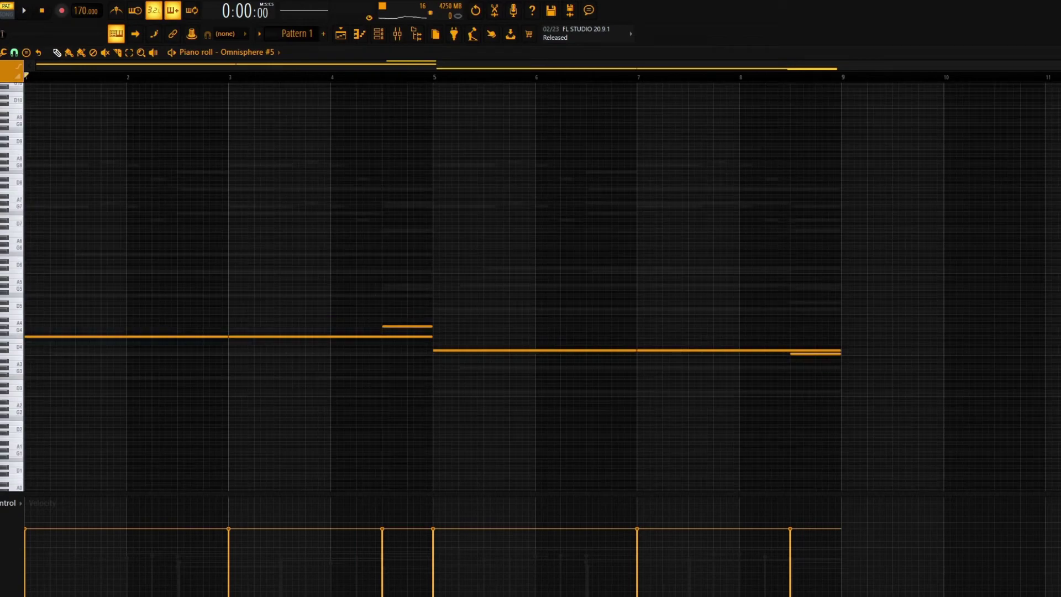
scroll(531, 287, "up", 1)
key("space")
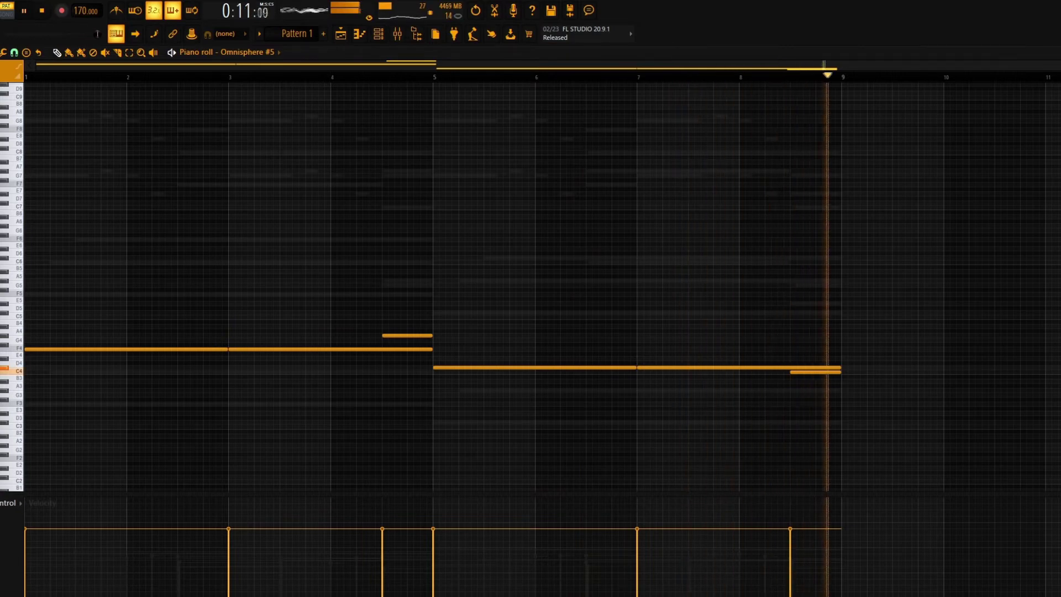
key("F6")
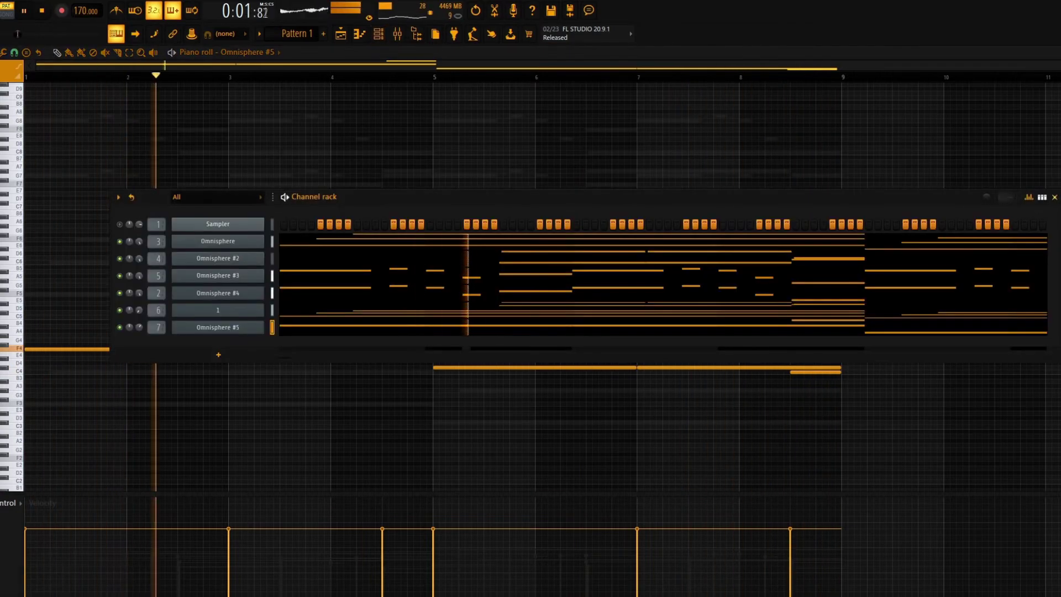
key("space")
- Load Fruity parametric EQ 2 on the Omnisphere mixer track, cut bands 2 and 3 in the lows, and slightly boost band 6 around 1287 Hz
key("F9")
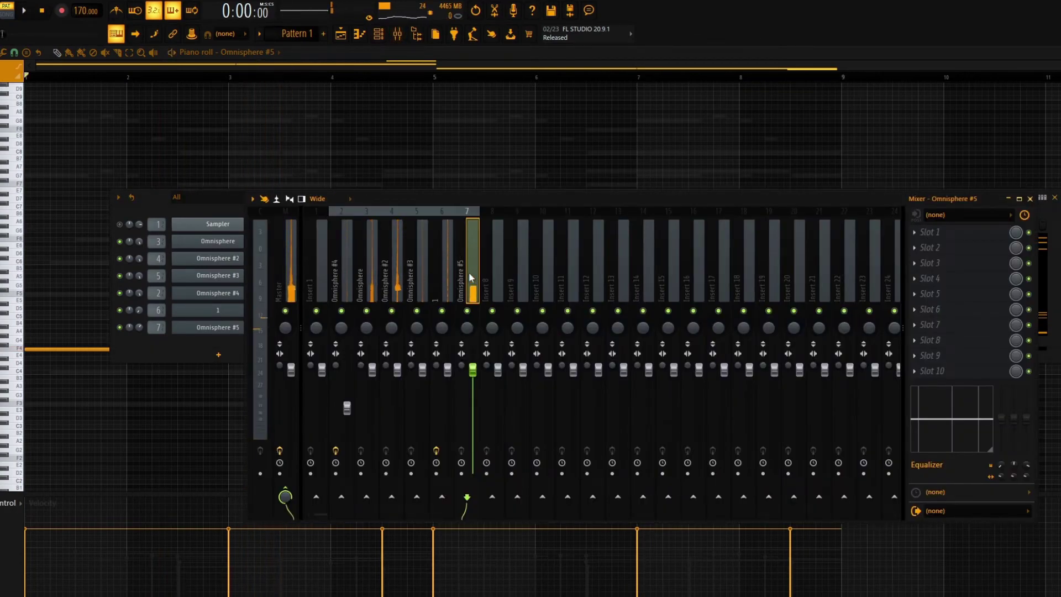
left_click(347, 265)
left_click_drag(250, 261, 295, 250)
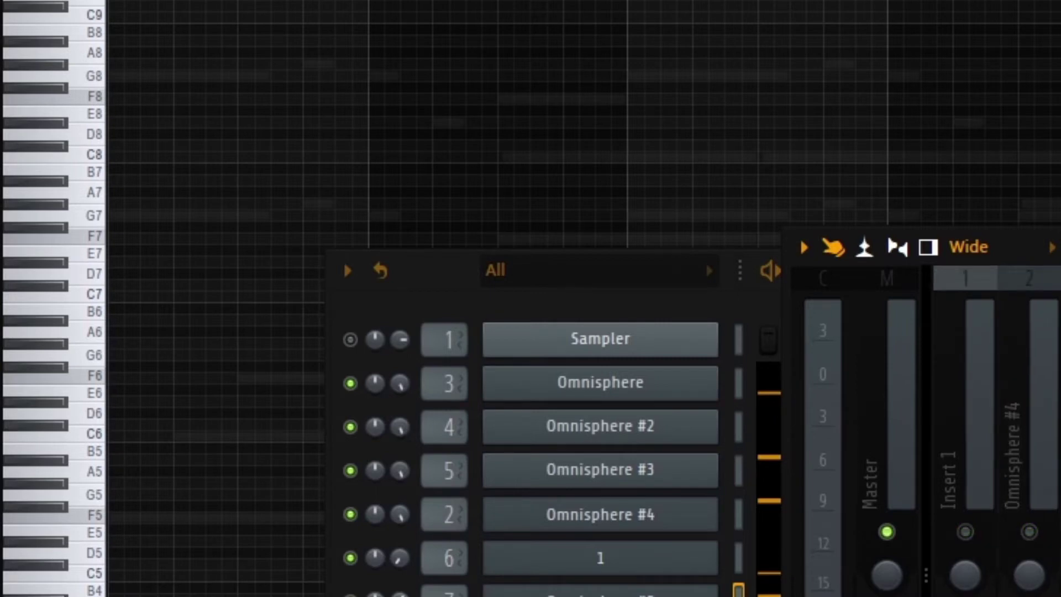
key("space")
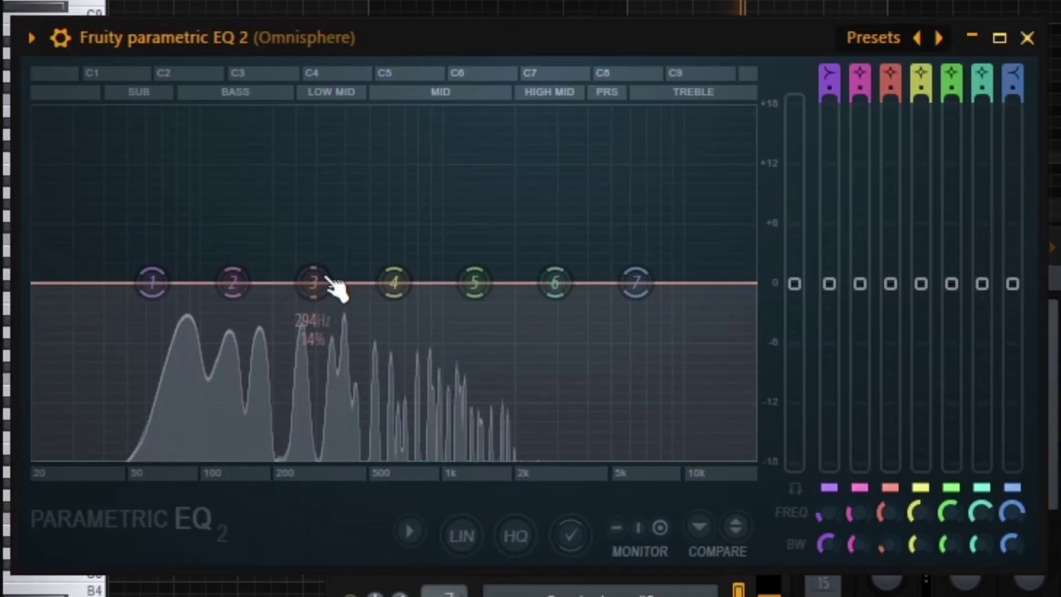
left_click_drag(339, 292, 352, 352)
left_click_drag(555, 282, 468, 268)
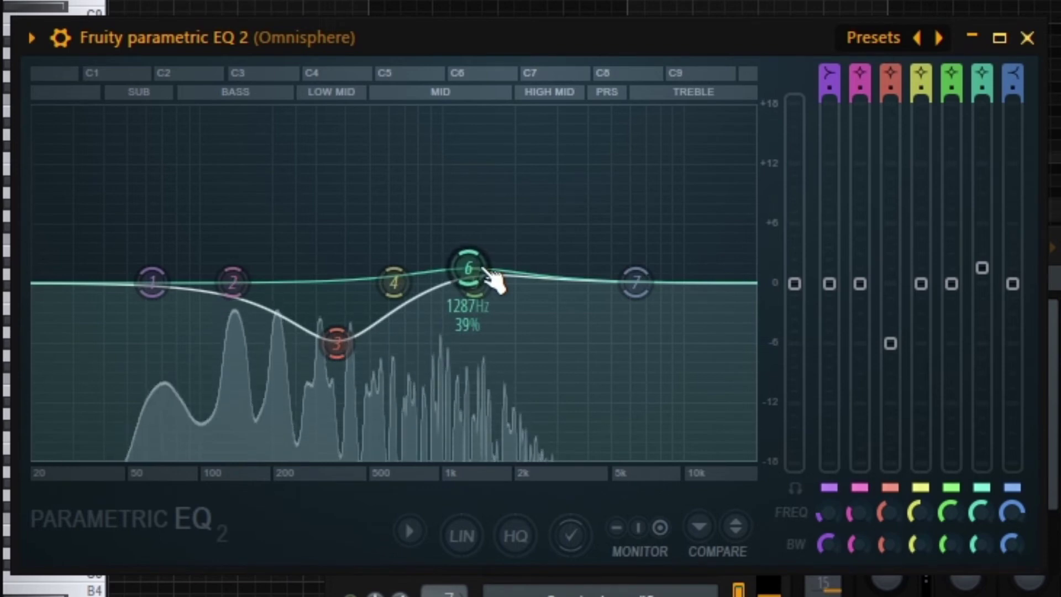
left_click_drag(358, 365, 340, 384)
left_click_drag(245, 296, 240, 329)
key("F9")
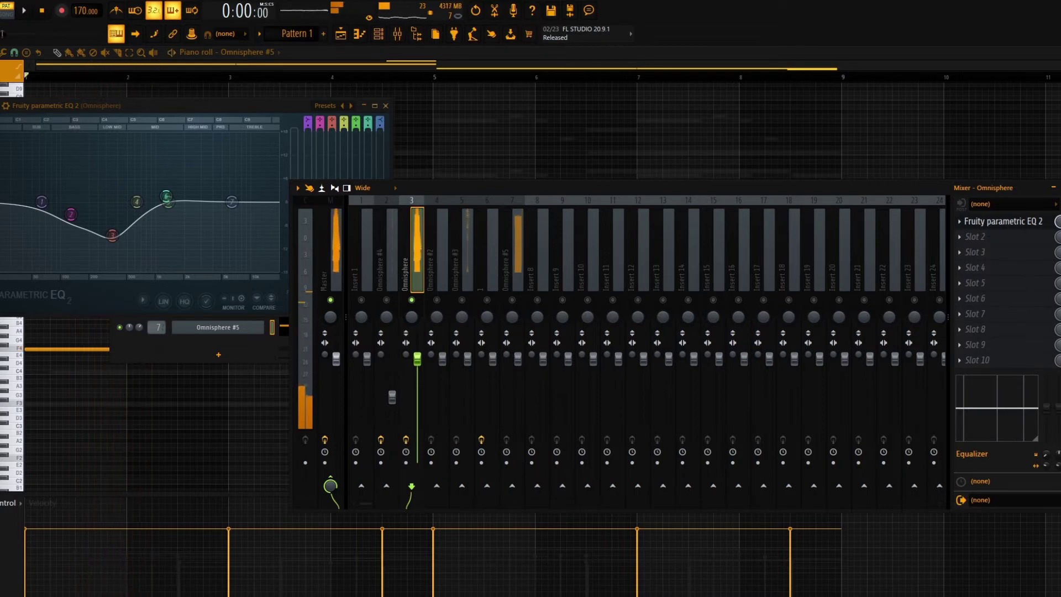
- Unmute the Omnisphere #4, #2 and #3 mixer tracks during playback and lower the faders of Omnisphere, Omnisphere #2 and Omnisphere #3
key("space")
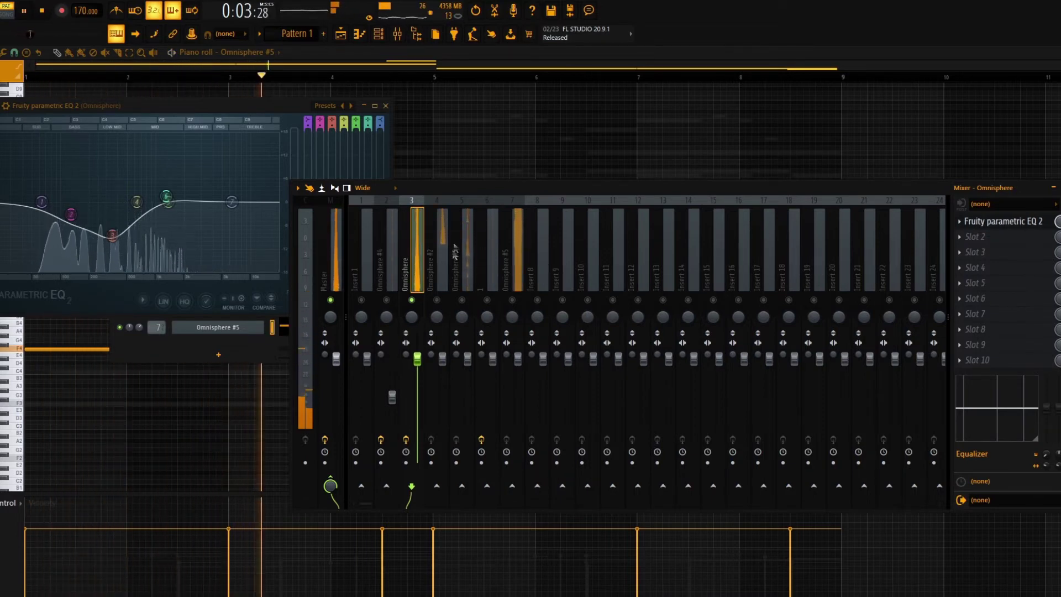
key("space")
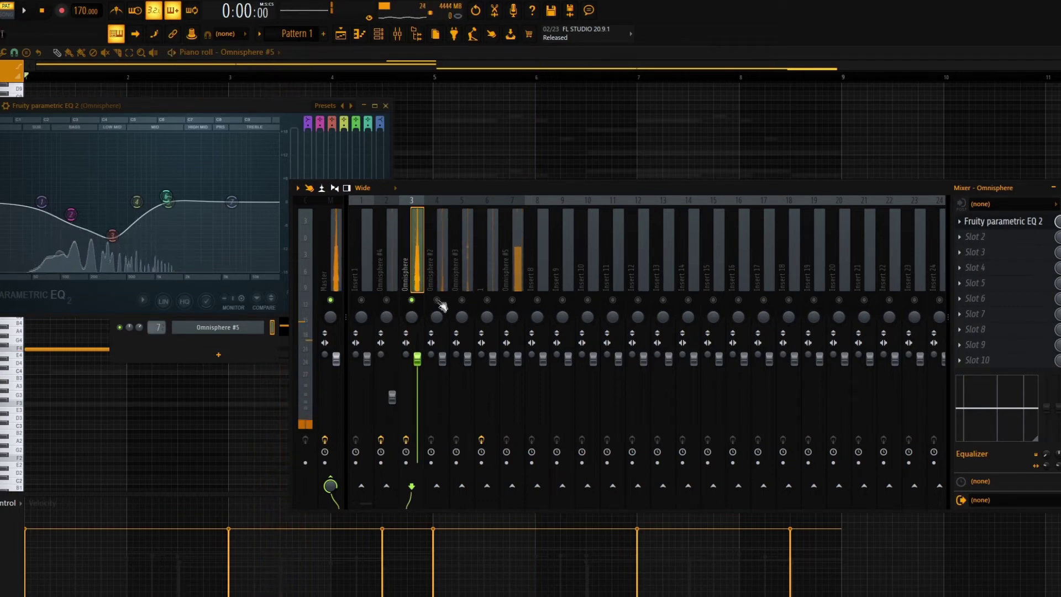
key("space")
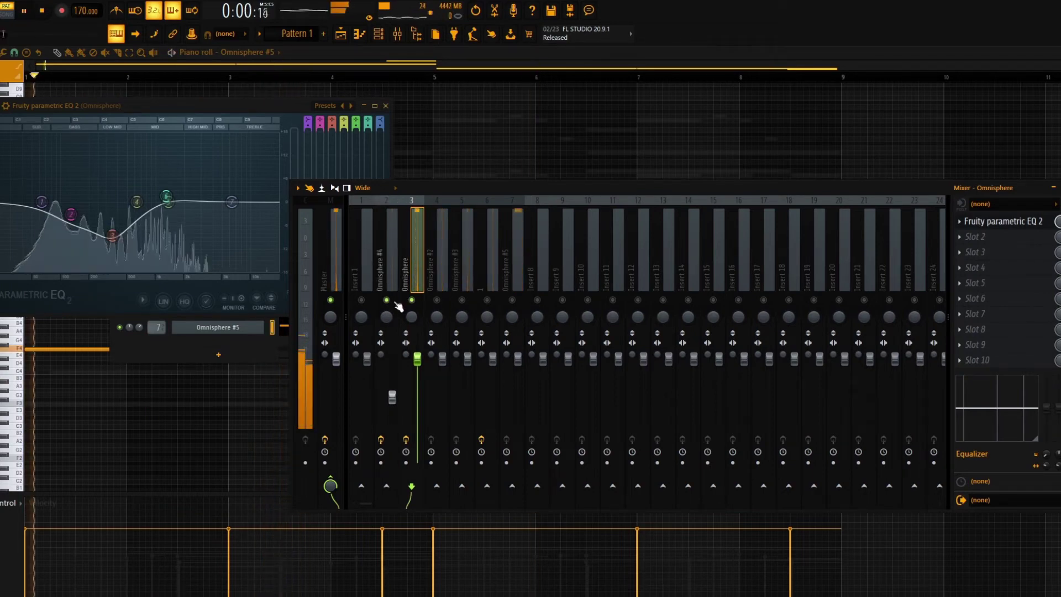
left_click(389, 264)
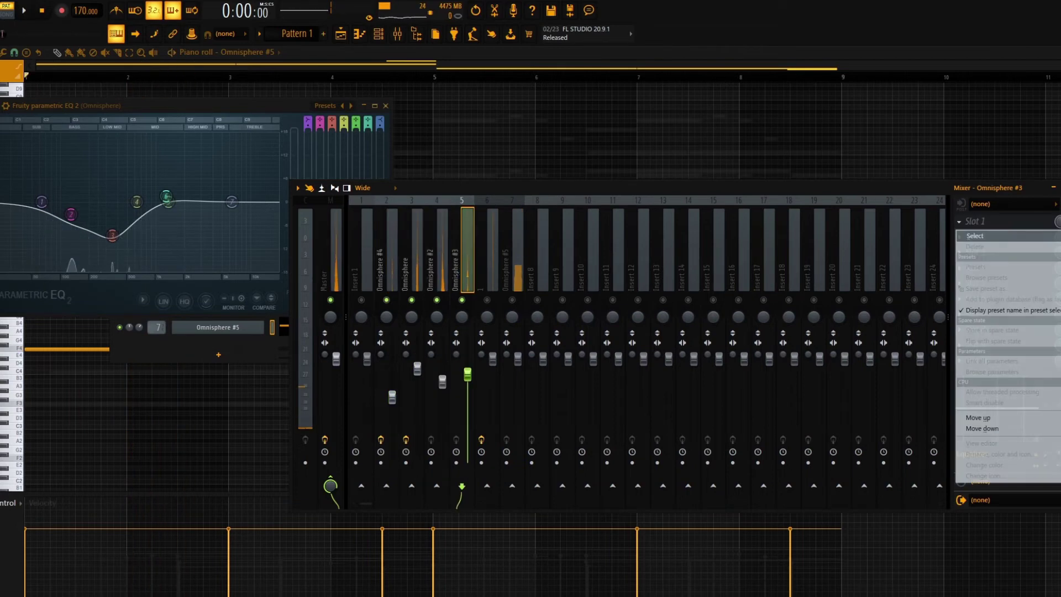
- Load Fruity Delay 3 with the Ping pong preset on the Omnisphere #3 mixer track and adjust its delay time during playback
left_click(1056, 287)
left_click(424, 169)
left_click(445, 226)
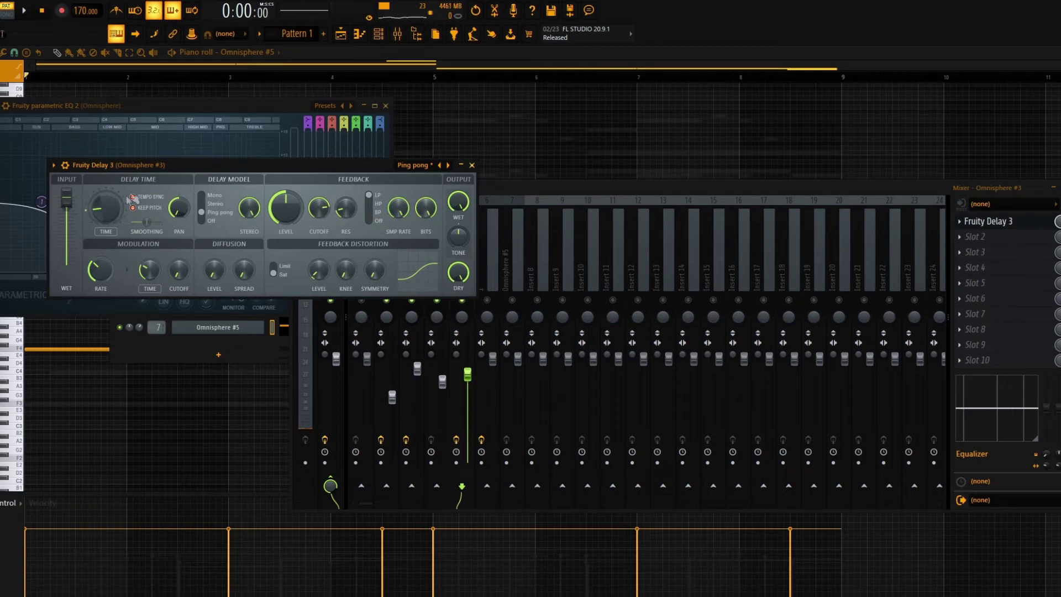
key("space")
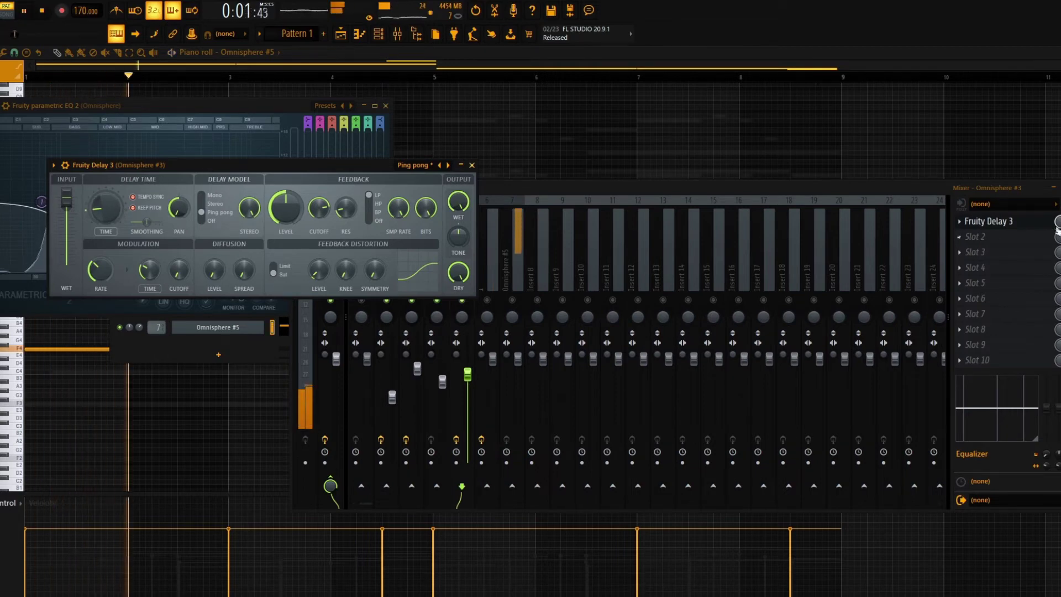
key("F9")
left_click(106, 217)
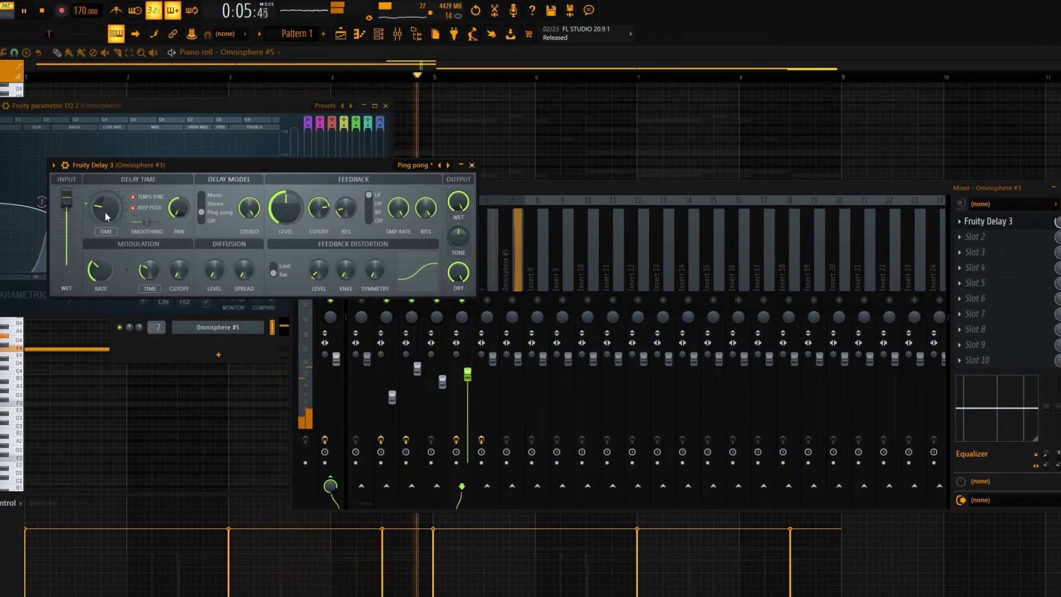
- Unmute channel 1's mixer track and lower the faders of channel 1 and Omnisphere #5
left_click(511, 193)
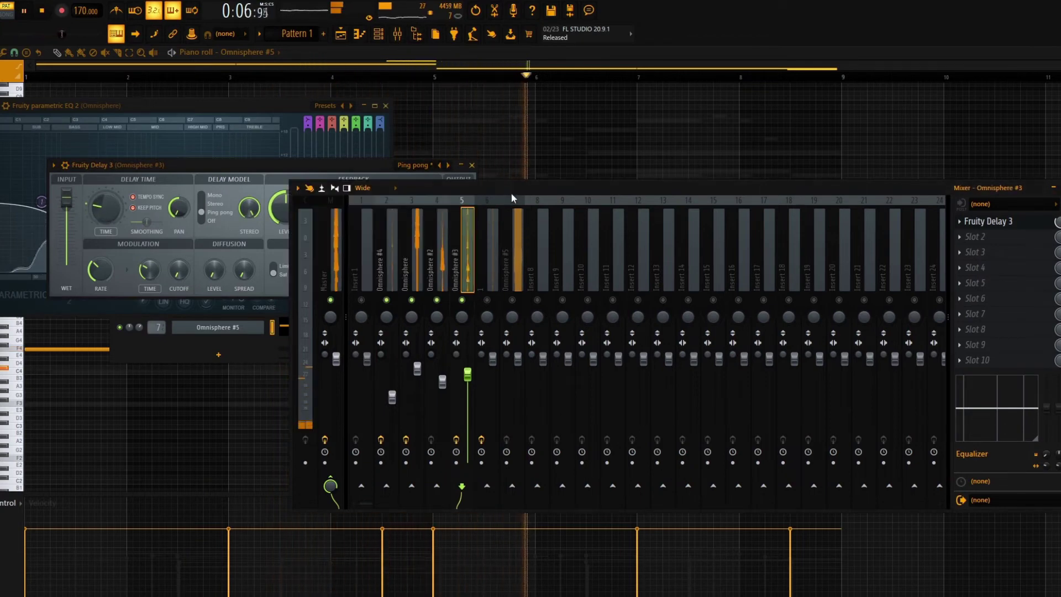
left_click(486, 300)
left_click_drag(492, 359, 492, 386)
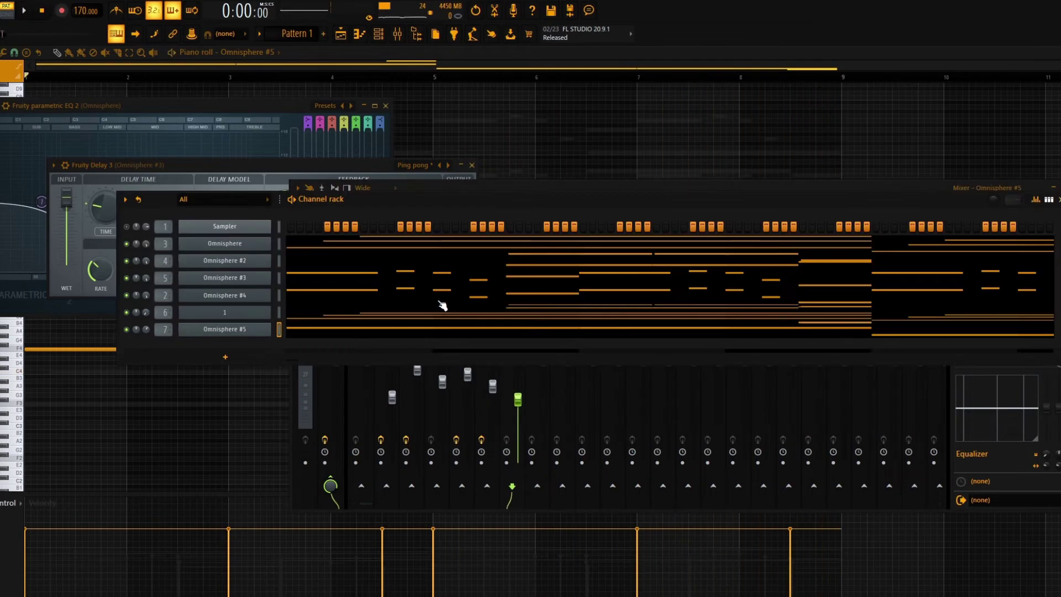
- Bring up the mixer, select the Master track and reposition the mixer window
key("F9")
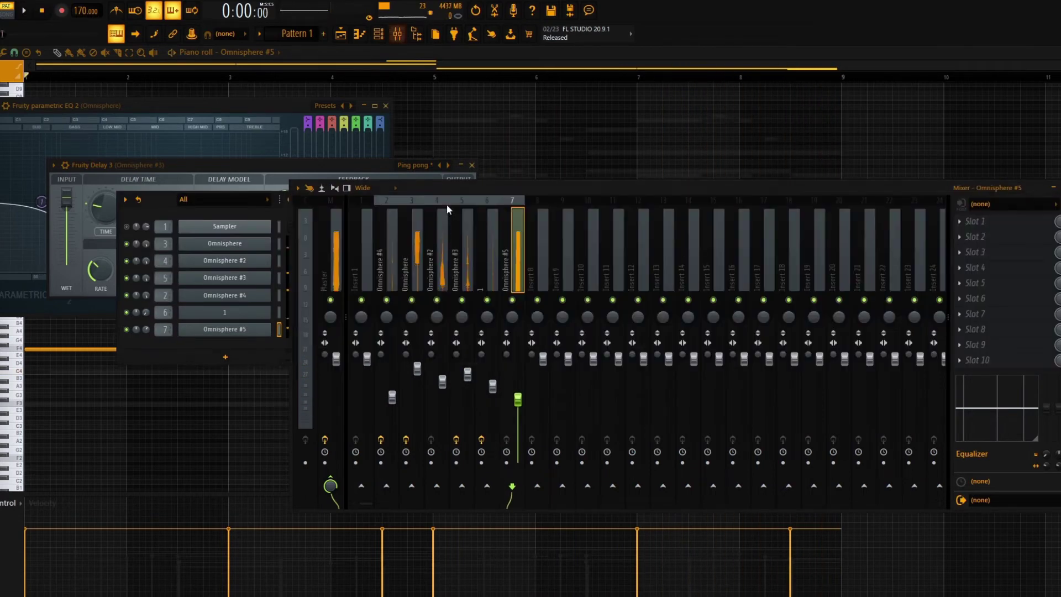
left_click(336, 231)
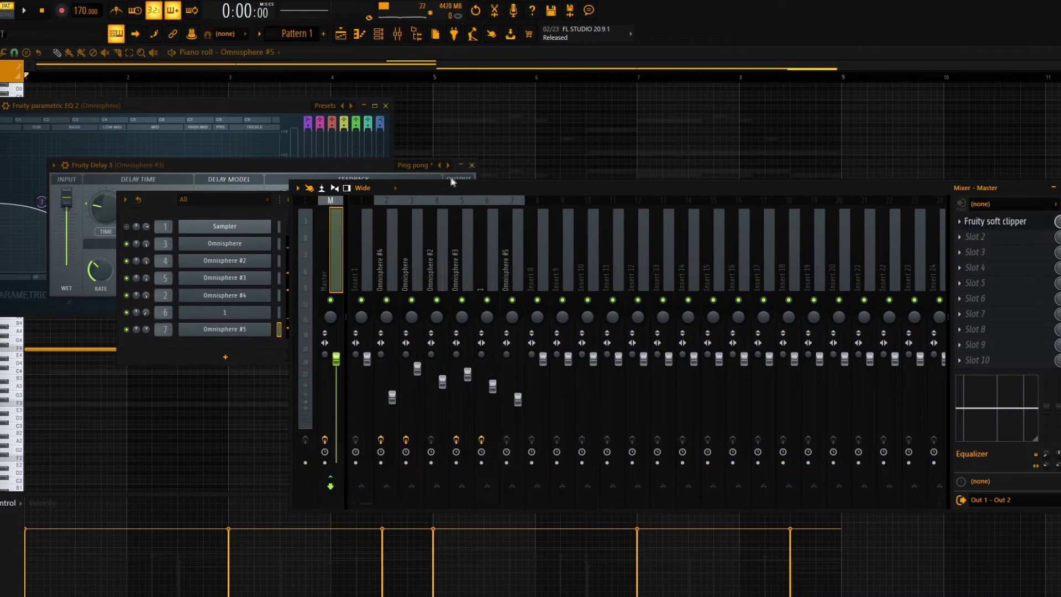
left_click_drag(461, 192, 444, 190)
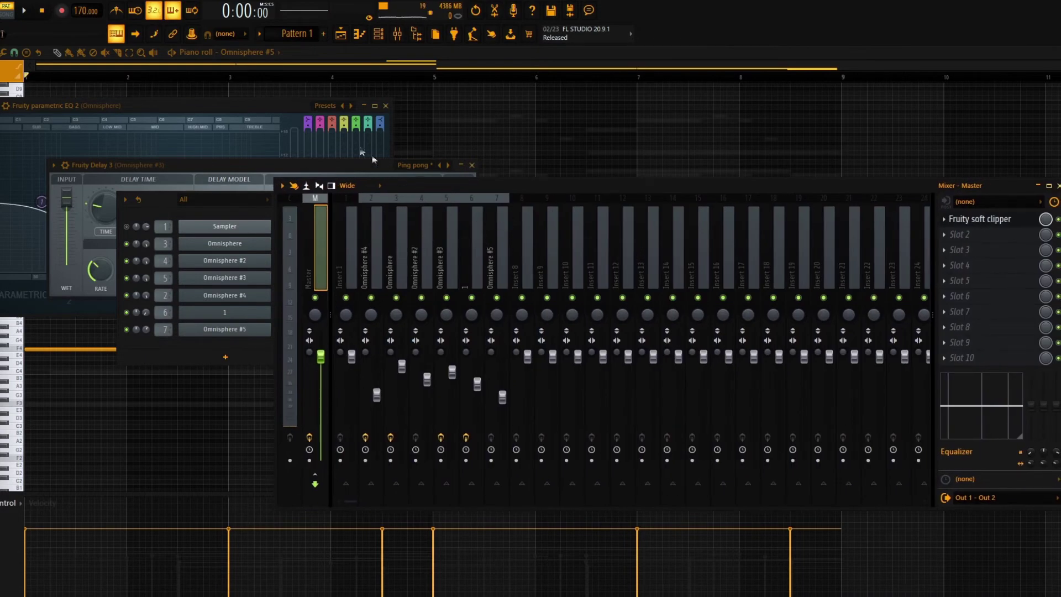
- Split Pattern 1 by channel so each instrument has its own pattern and playlist clip
left_click(136, 244)
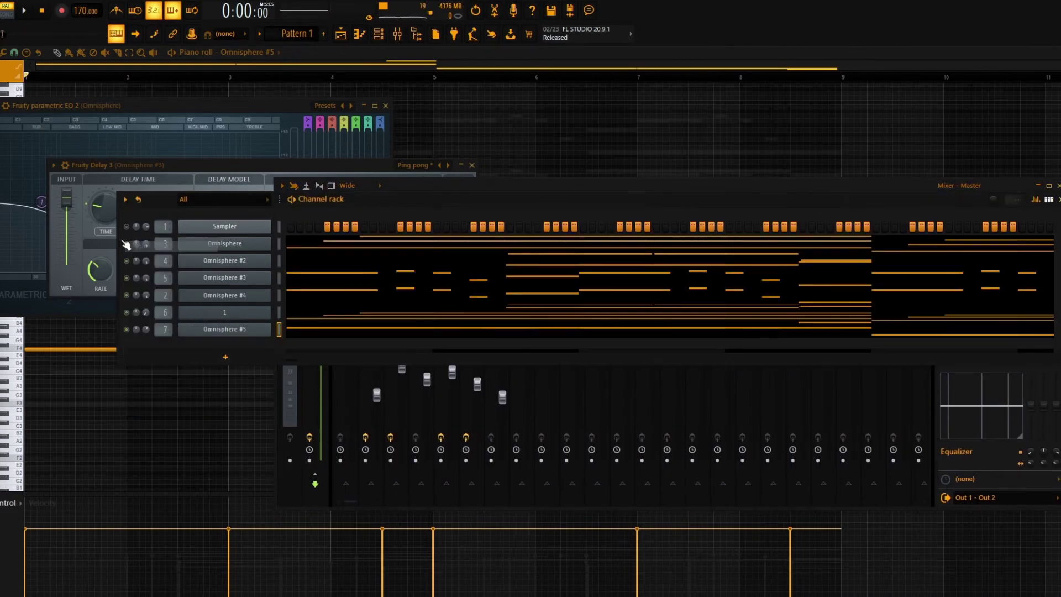
left_click(288, 34)
left_click(286, 34)
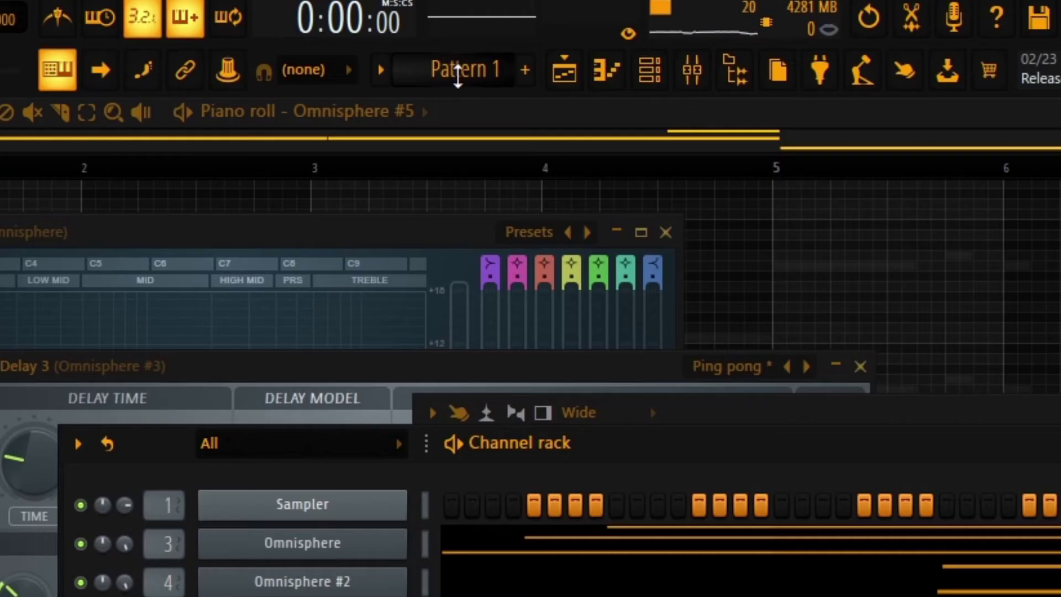
left_click(293, 35)
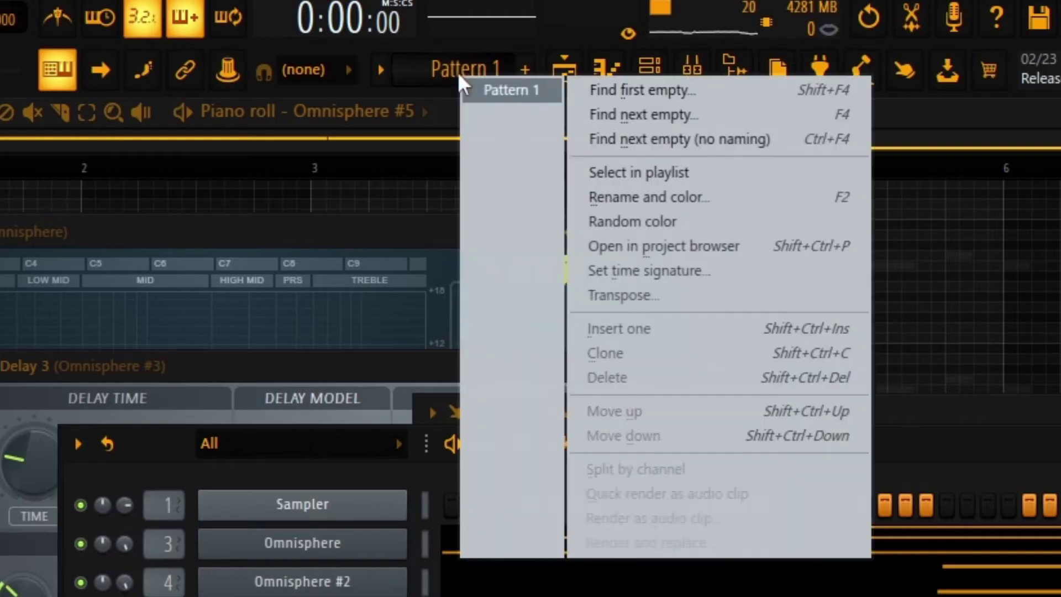
left_click(414, 208)
left_click(648, 114)
- Duplicate the six pattern clips three times up to bar 33 and colour the patterns with a black-to-orange gradient
left_click_drag(493, 270, 249, 100)
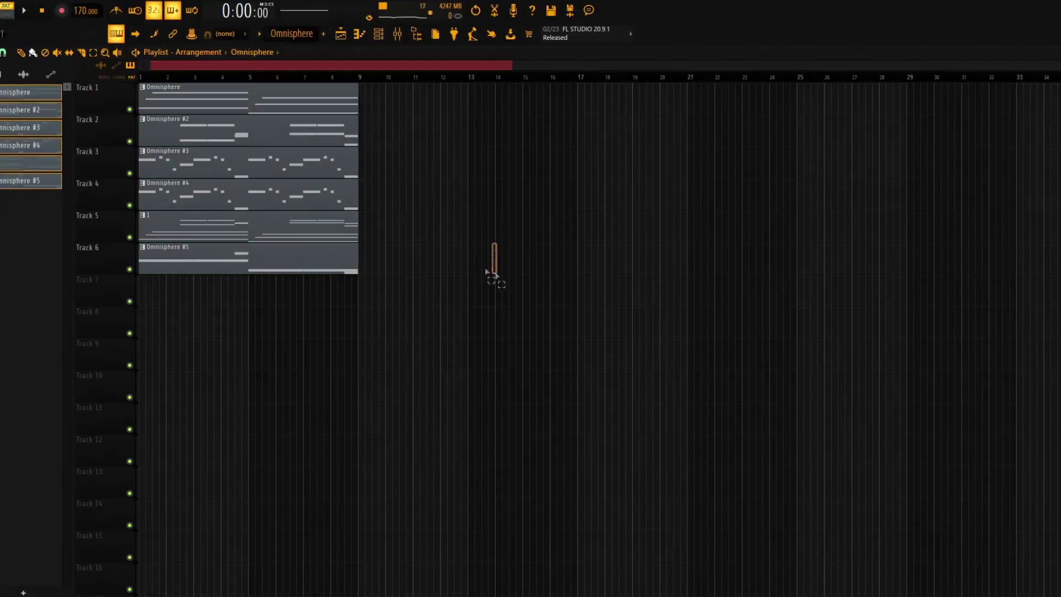
key("ctrl+b")
key("ctrl+b")
key("ctrl+b")
right_click(56, 109)
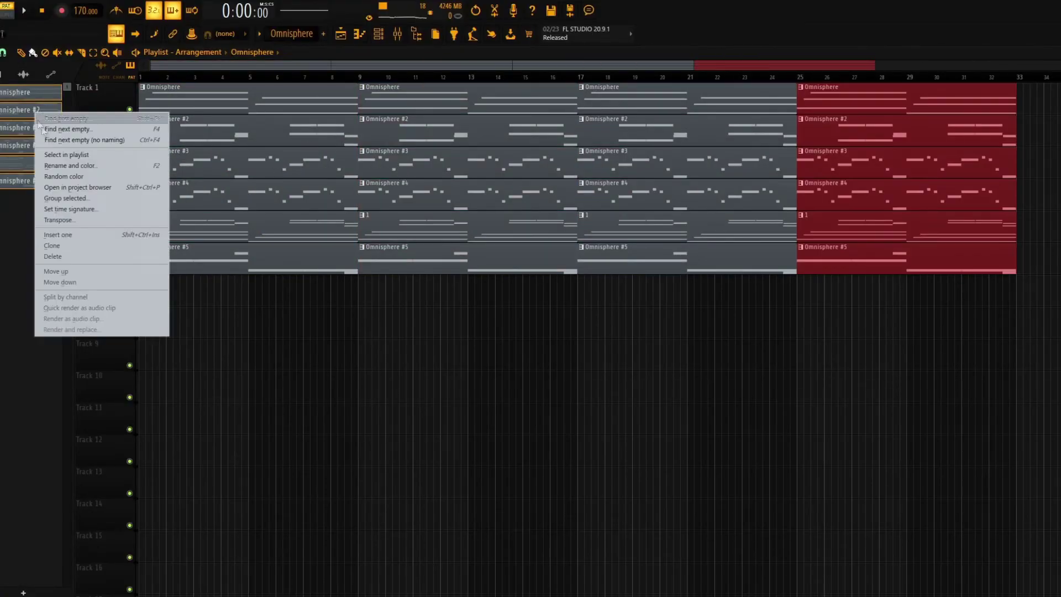
left_click(72, 324)
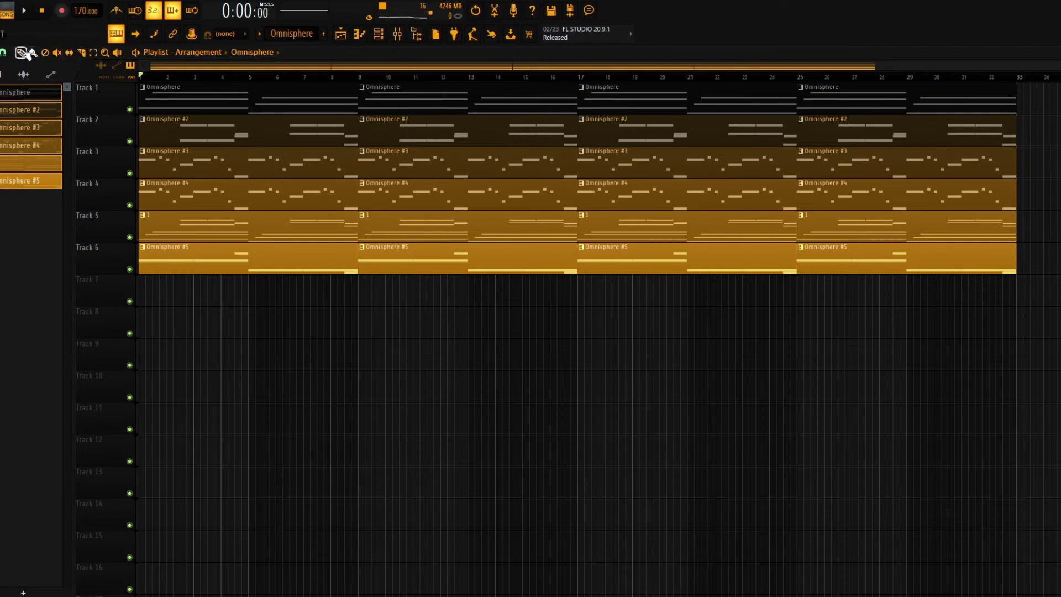
- Play the arrangement and check the Fruity soft clipper on the Master mixer track
key("F9")
key("space")
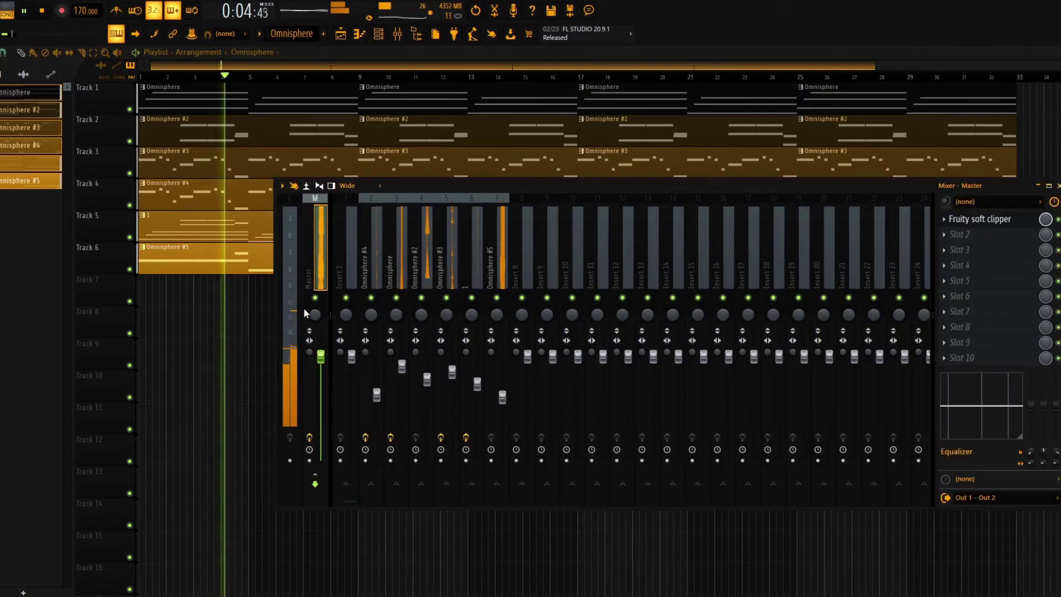
left_click(983, 220)
left_click(1056, 309)
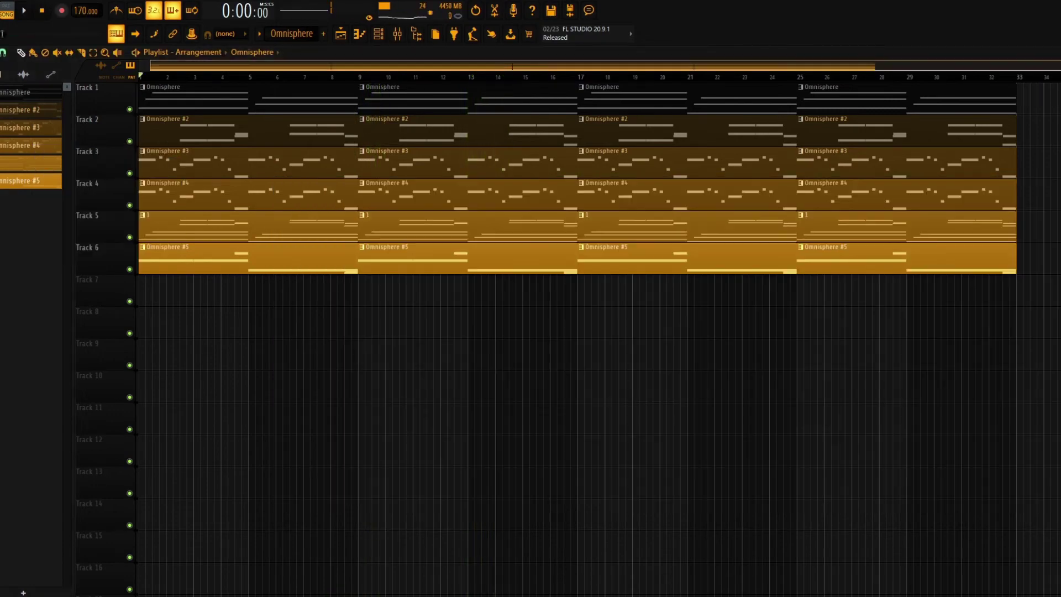
- Delete the clips on tracks 3 to 6 between bars 1 and 9 and play the arrangement from the start
left_click_drag(875, 66, 812, 73)
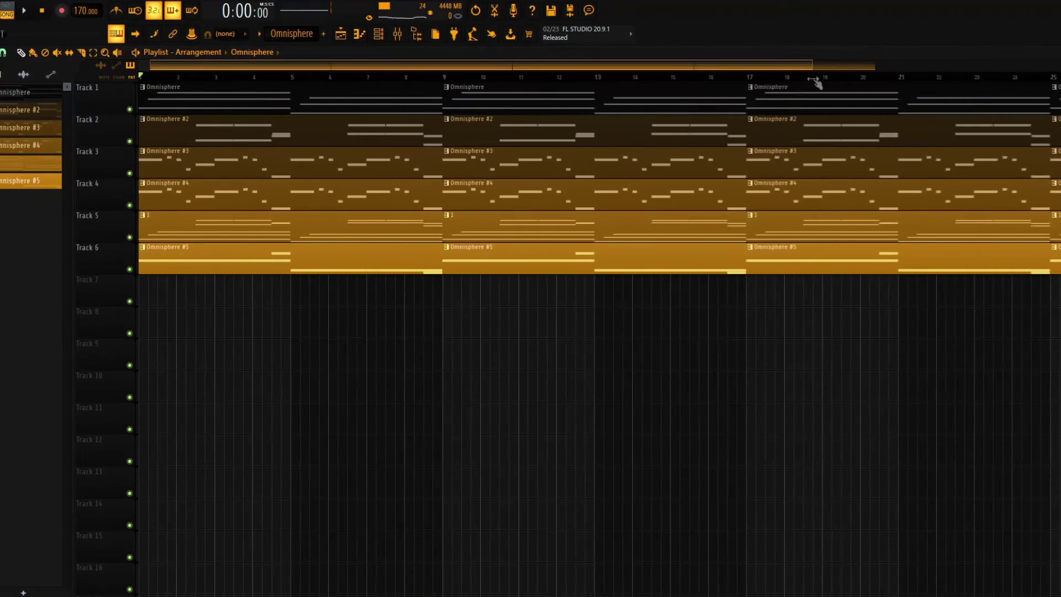
right_click(279, 264)
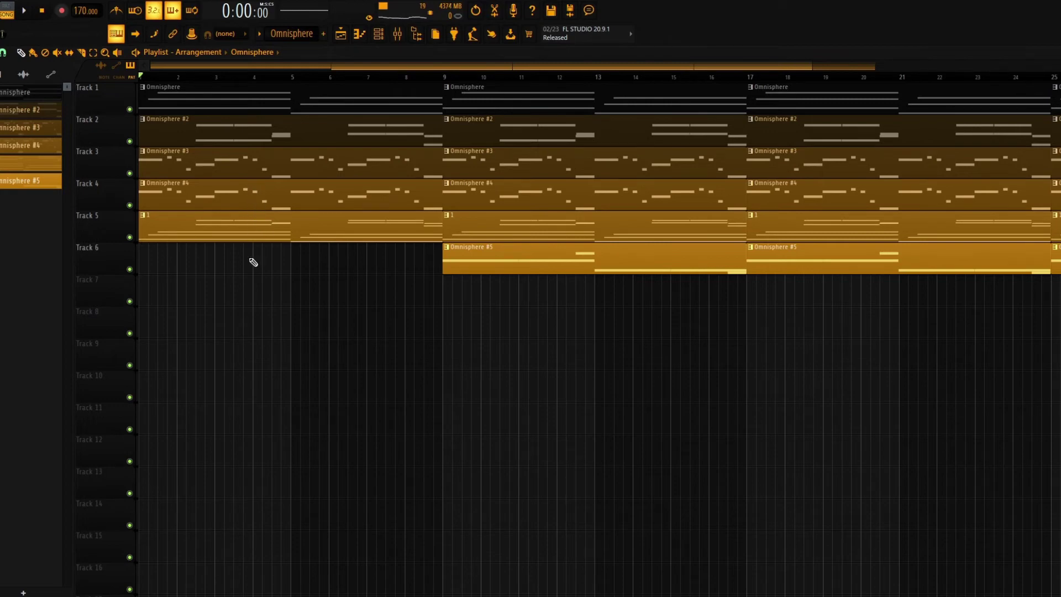
right_click(248, 221)
right_click(245, 209)
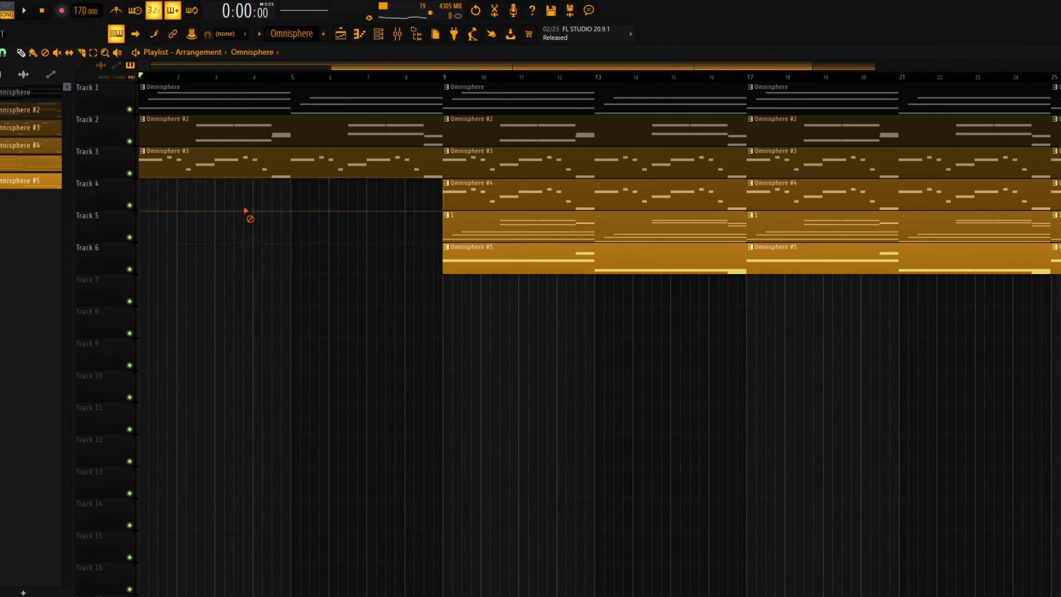
right_click(254, 154)
key("space")
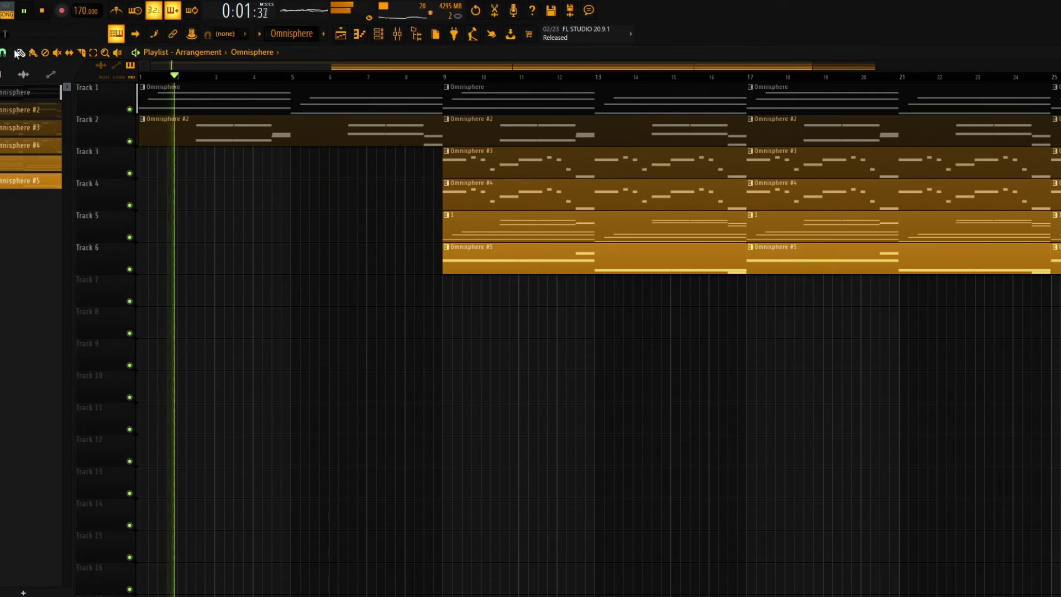
- Delete the clips on tracks 4 to 6 between bars 9 and 17 and the Omnisphere #5 clip between bars 17 and 25
scroll(483, 337, "down", 3)
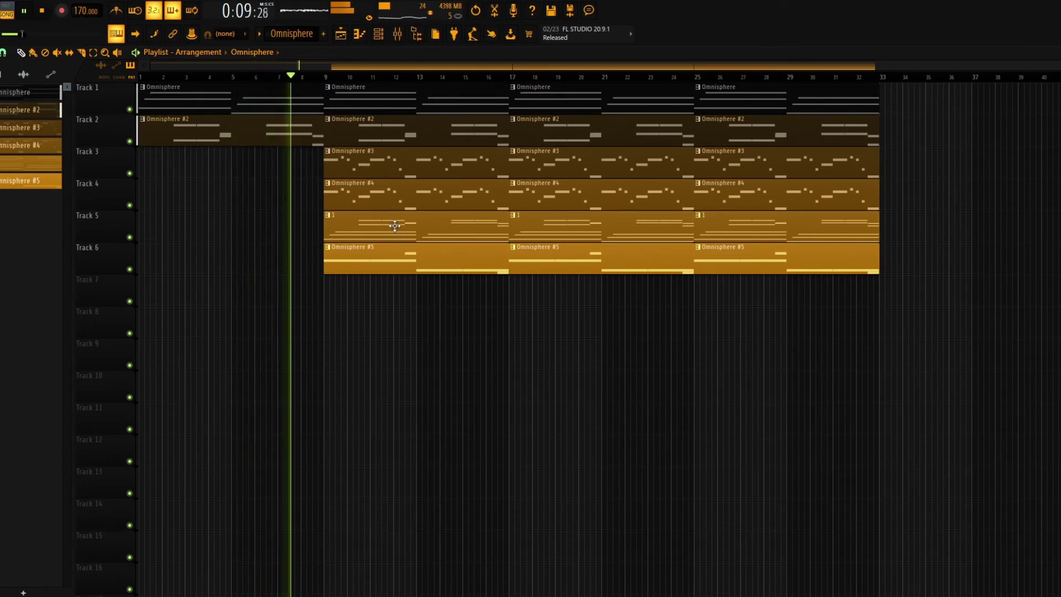
right_click(389, 262)
right_click(376, 228)
right_click(375, 200)
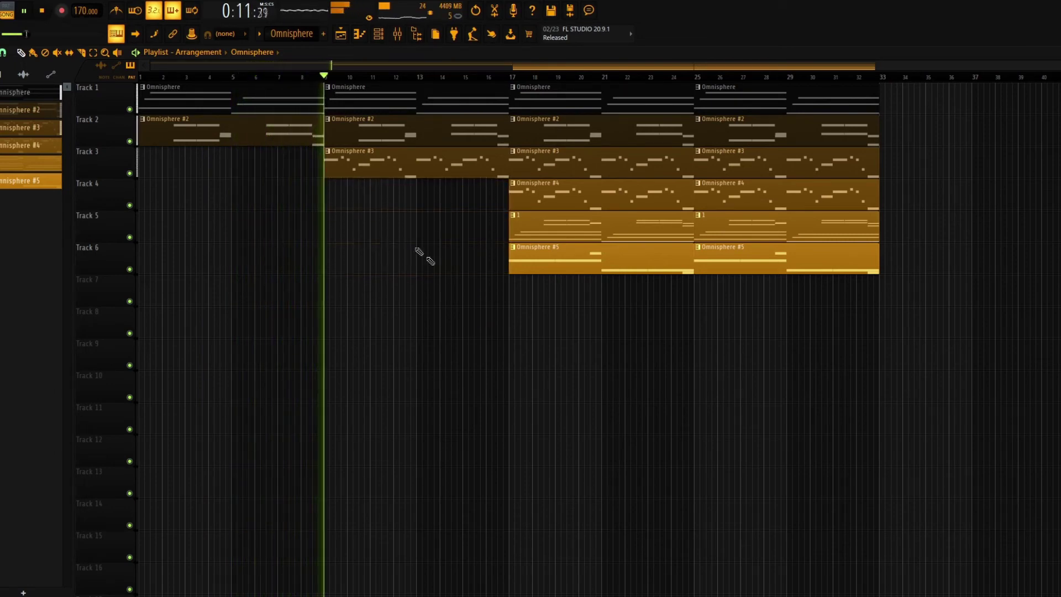
right_click(578, 271)
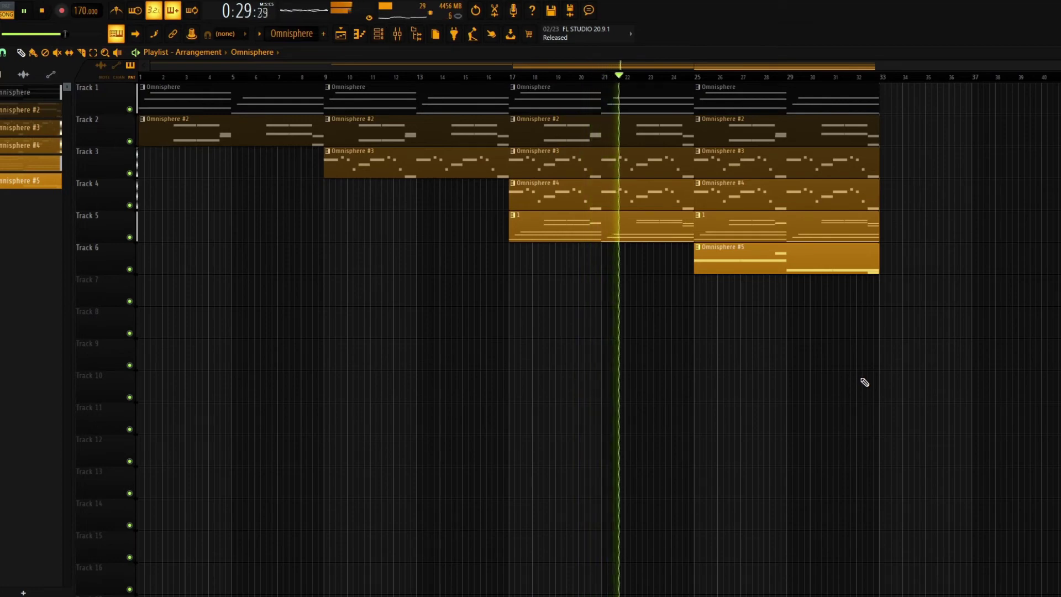
- Duplicate the full section at bars 25 to 33 onto bar 33, and delete the Omnisphere #3 clip from bars 25 to 33
left_click_drag(974, 323, 708, 99)
key("ctrl+b")
scroll(801, 299, "down", 1)
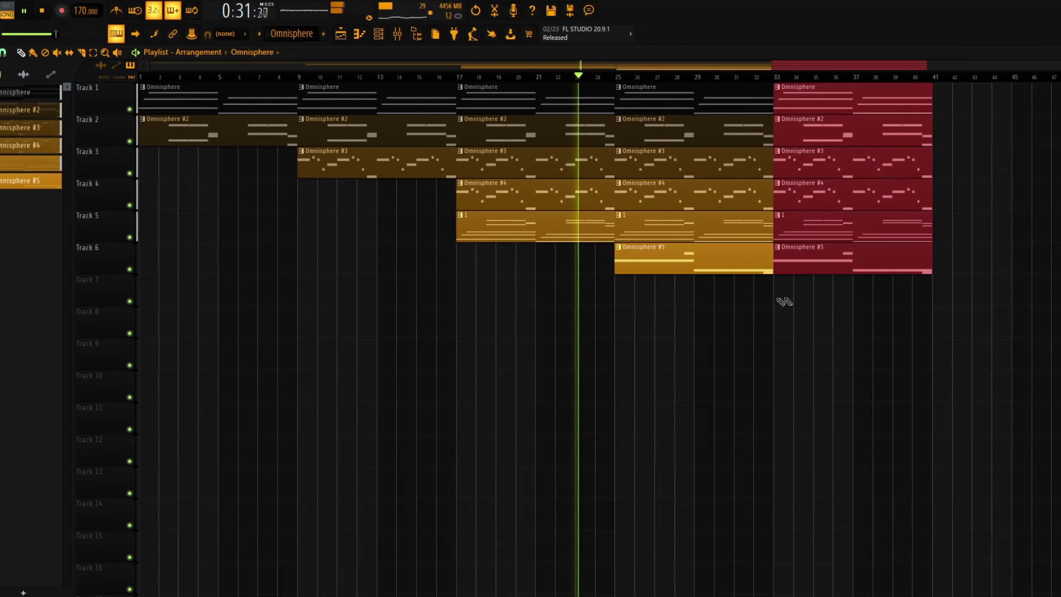
left_click(751, 325)
right_click(754, 325)
right_click(687, 165)
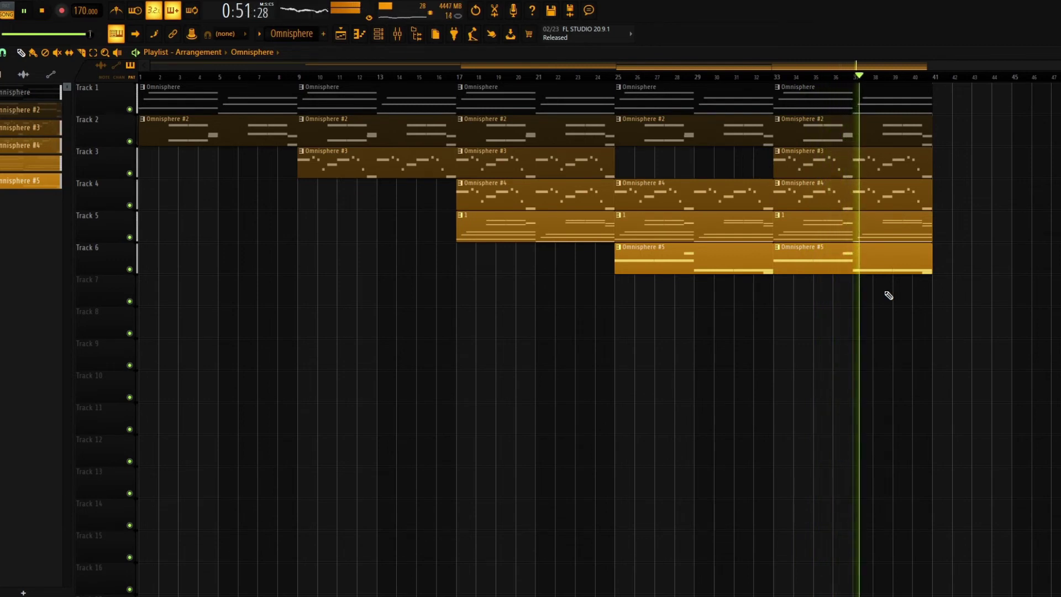
key("space")
scroll(765, 208, "down", 2)
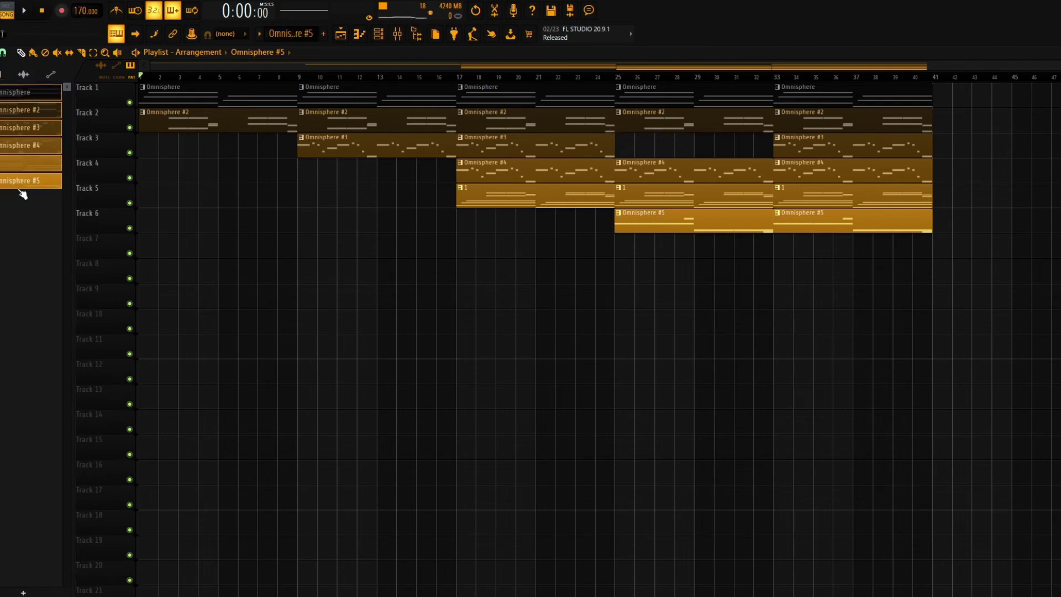
- Render the six selected patterns as WAV audio clips with the tail set to Cut remainder
right_click(21, 191)
left_click(72, 396)
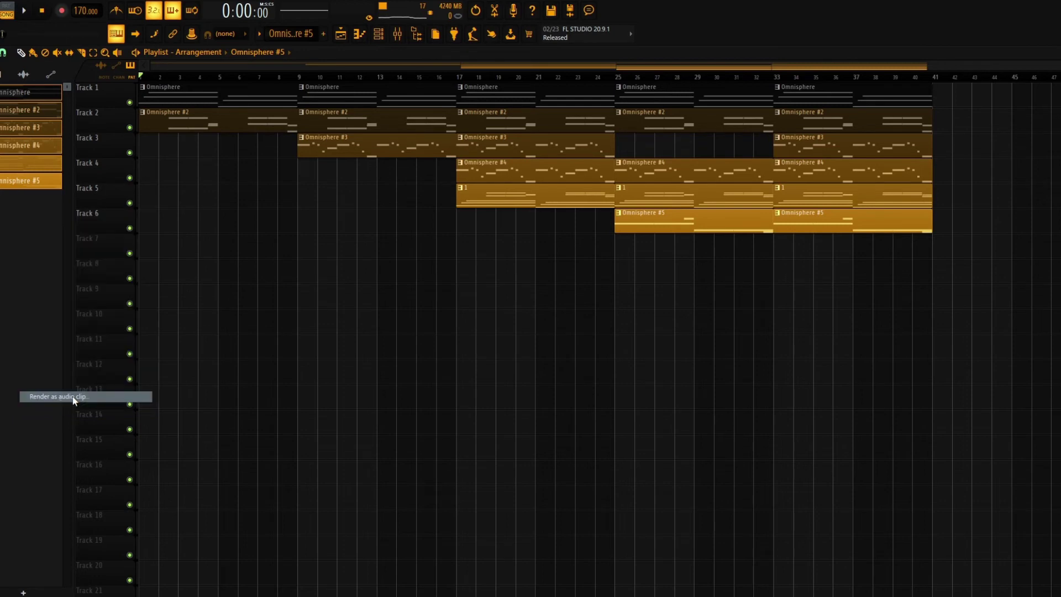
left_click(580, 163)
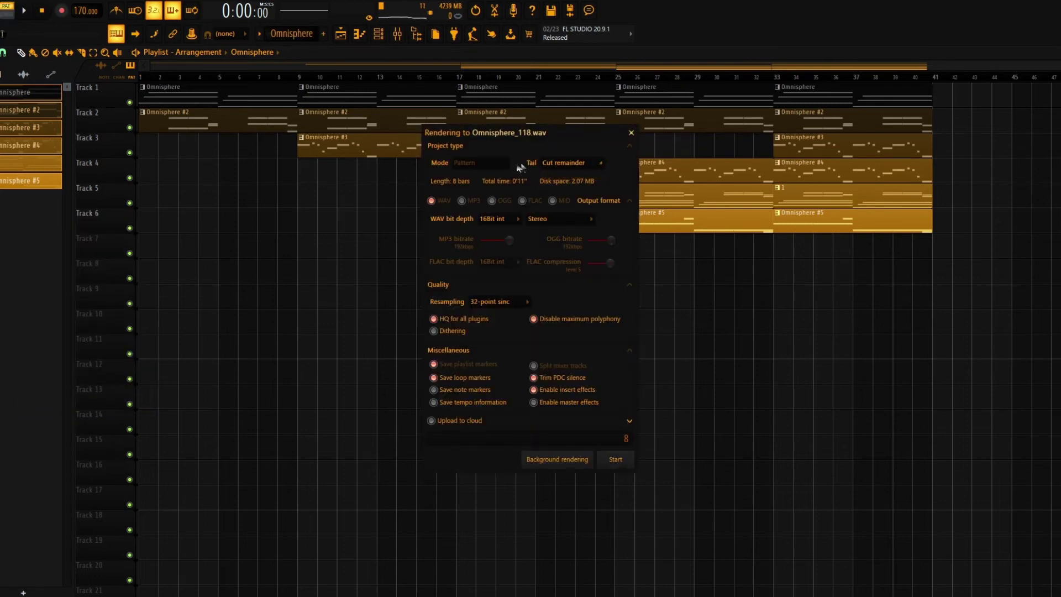
left_click(620, 467)
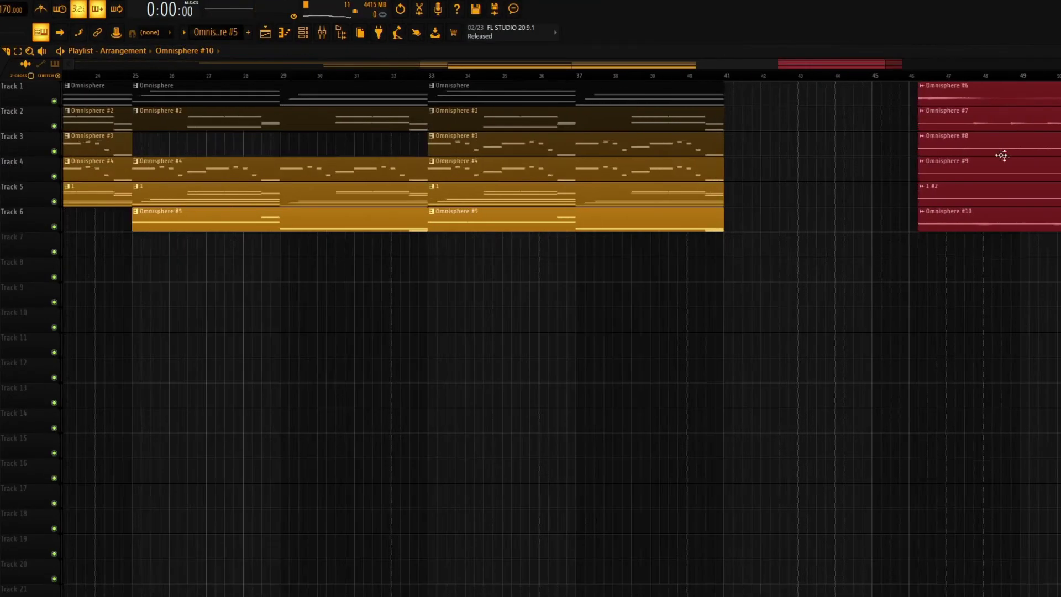
- Duplicate the six rendered audio clips back to back until six sets run from bar 45 to bar 93
key("ctrl+b")
key("ctrl+b")
key("ctrl+b")
key("ctrl+b")
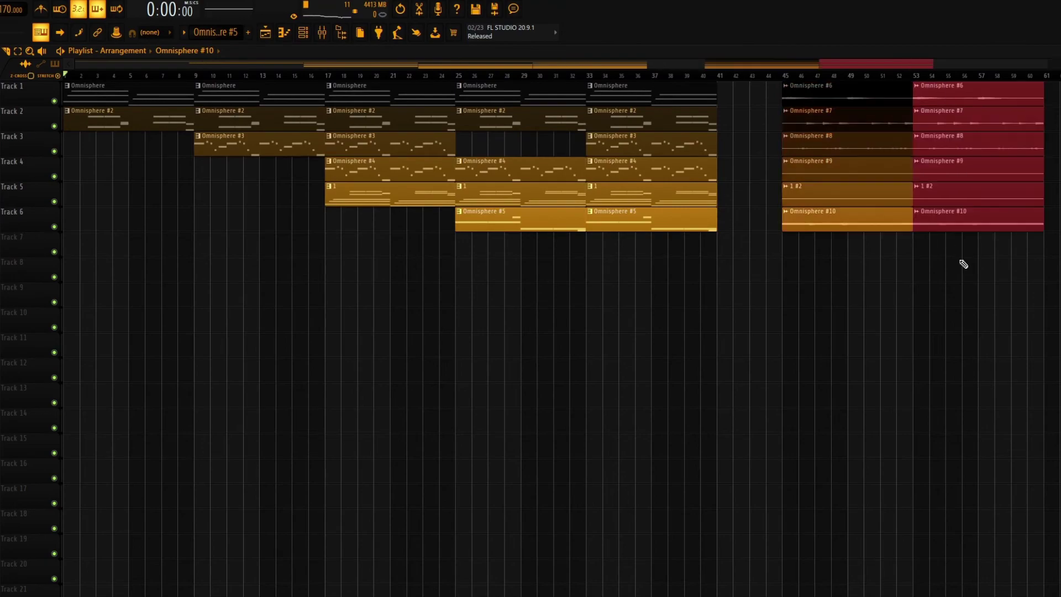
scroll(742, 267, "up", 8)
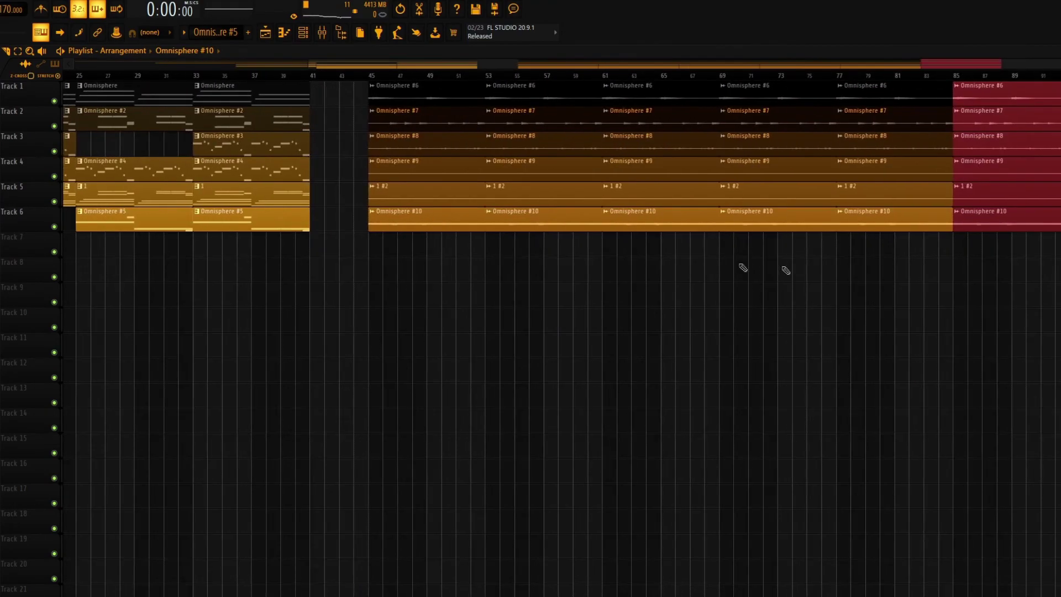
- Delete the surplus audio clips so each rendered layer plays alone in its own eight-bar section from bar 45 to 93
left_click(325, 196)
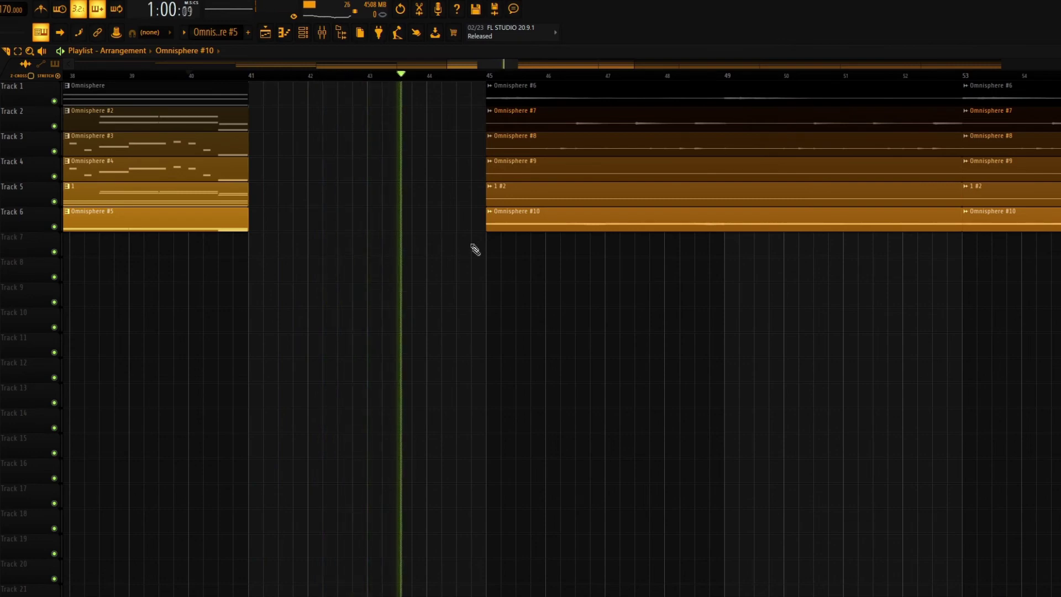
key("space")
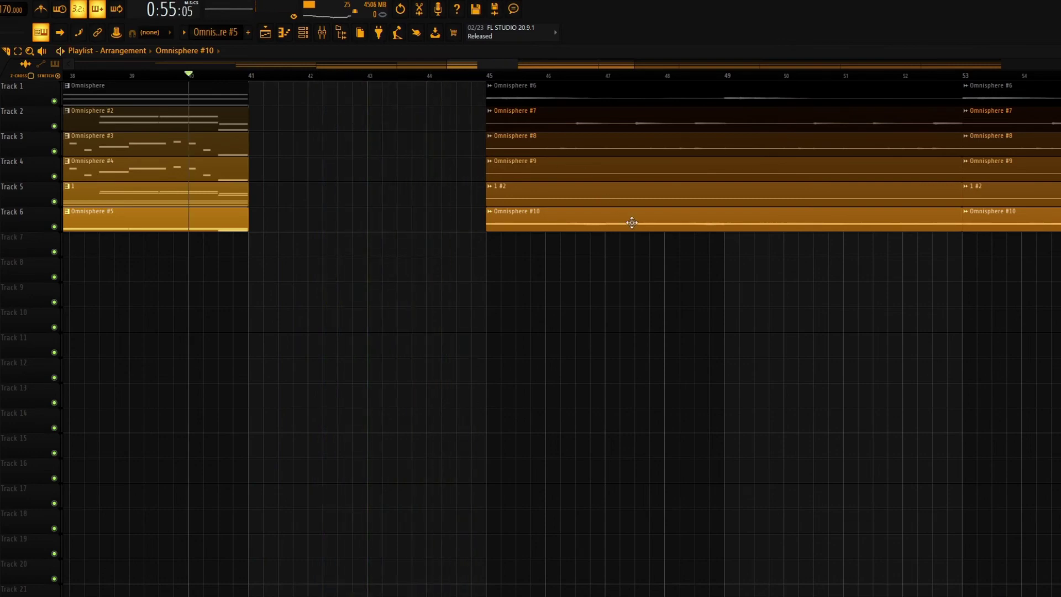
scroll(632, 220, "down", 6)
right_click(575, 220)
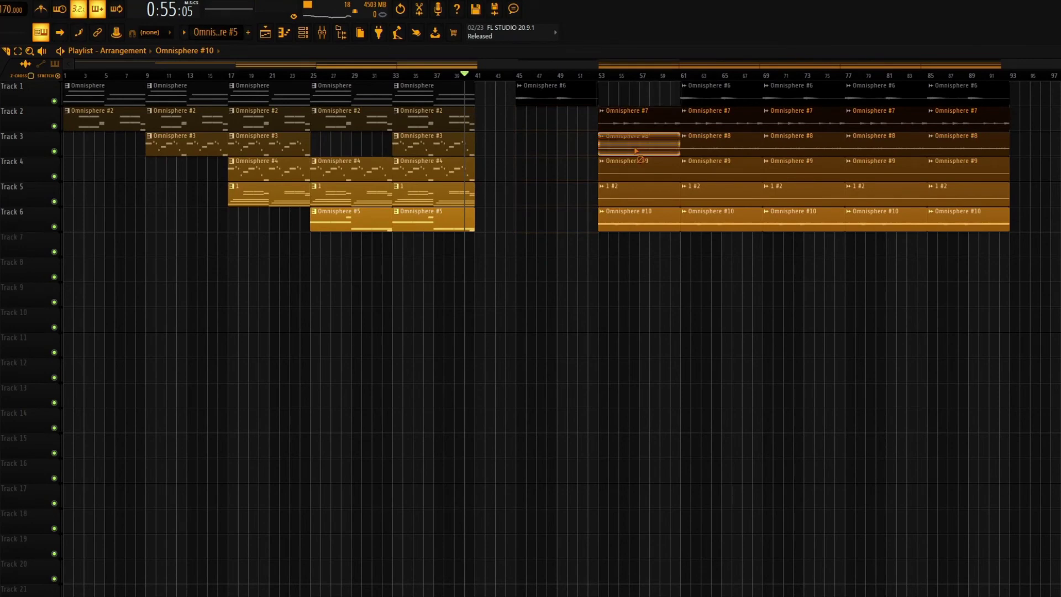
right_click(634, 146)
right_click(730, 165)
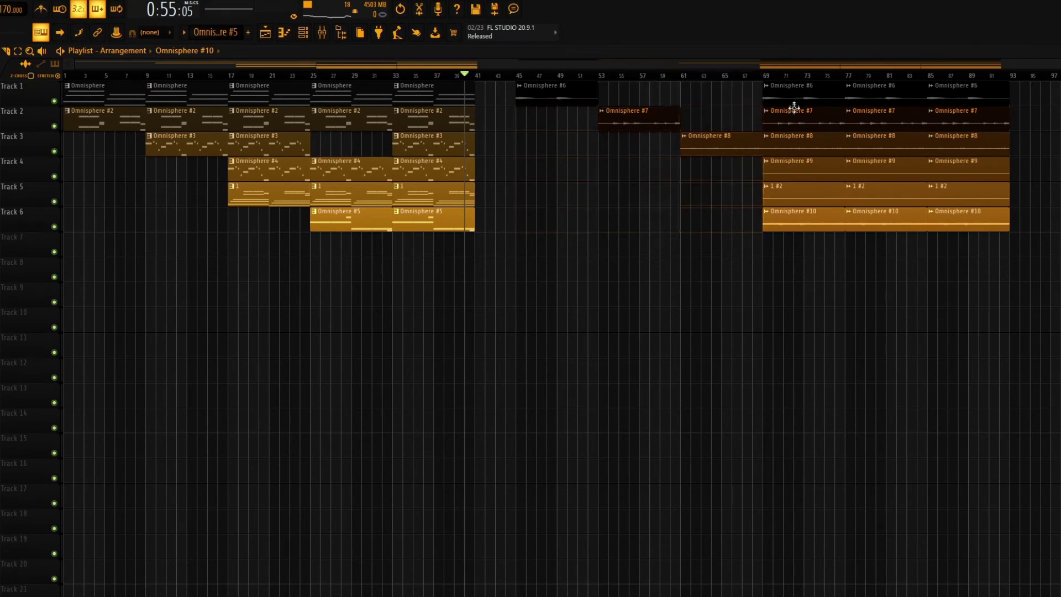
right_click(798, 107)
right_click(879, 111)
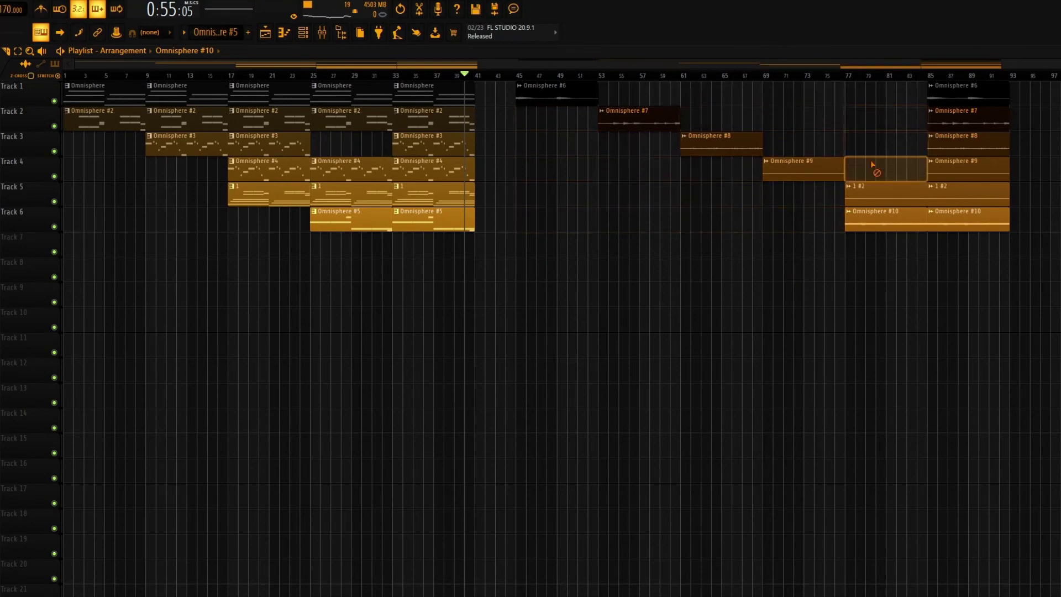
right_click(961, 99)
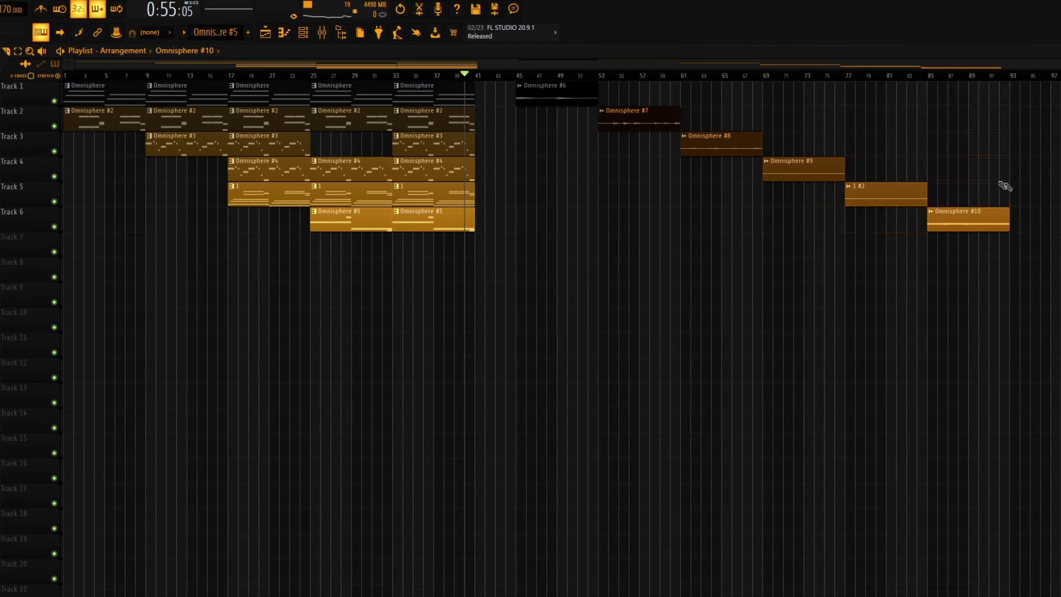
- Audition the separated audio stems in the playlist by playing from bars 53, 61 and 69
scroll(851, 184, "up", 4)
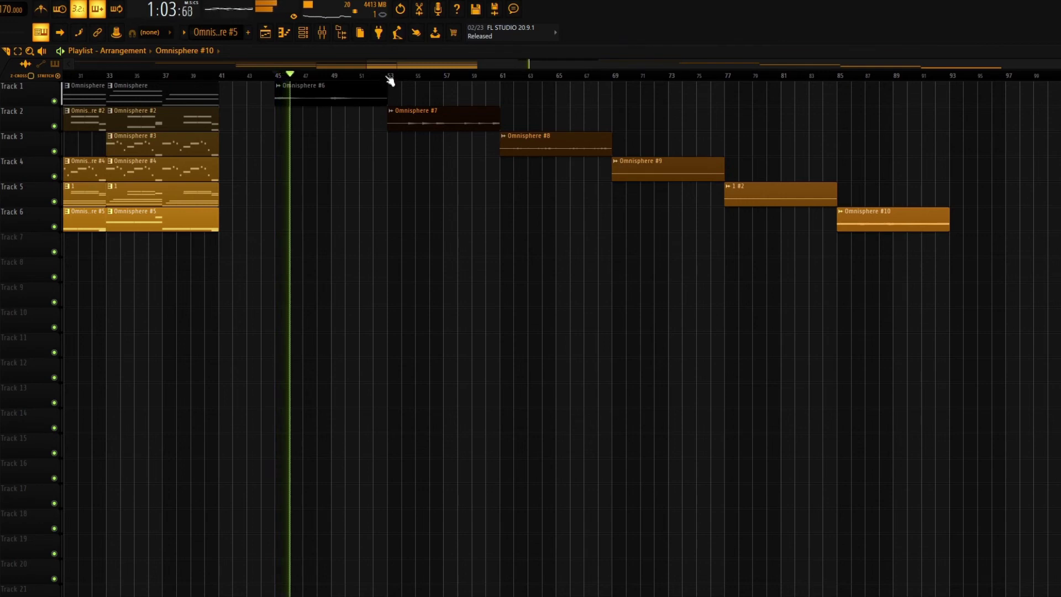
left_click(385, 76)
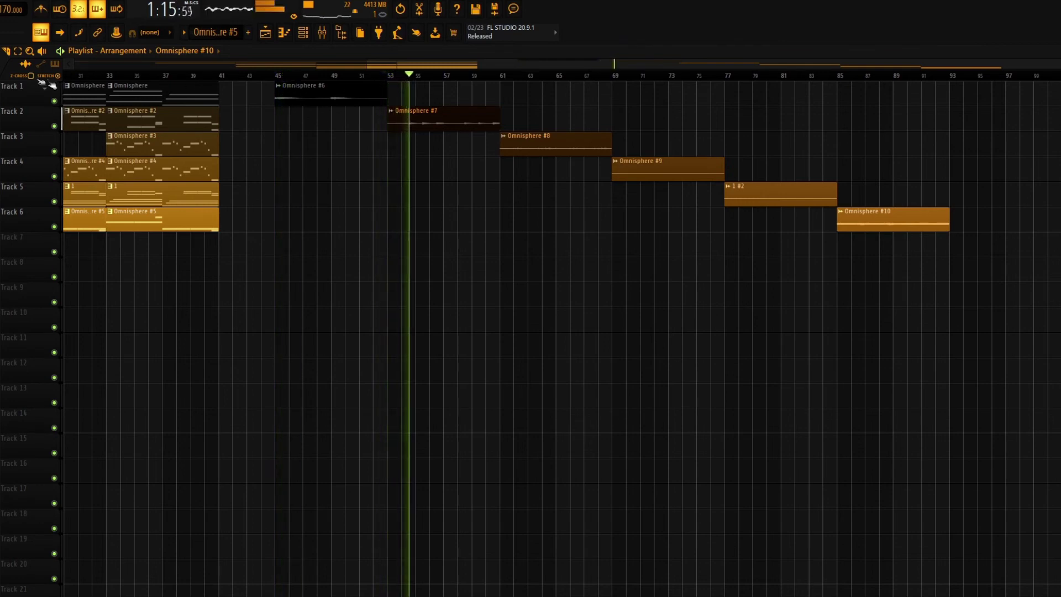
left_click(501, 77)
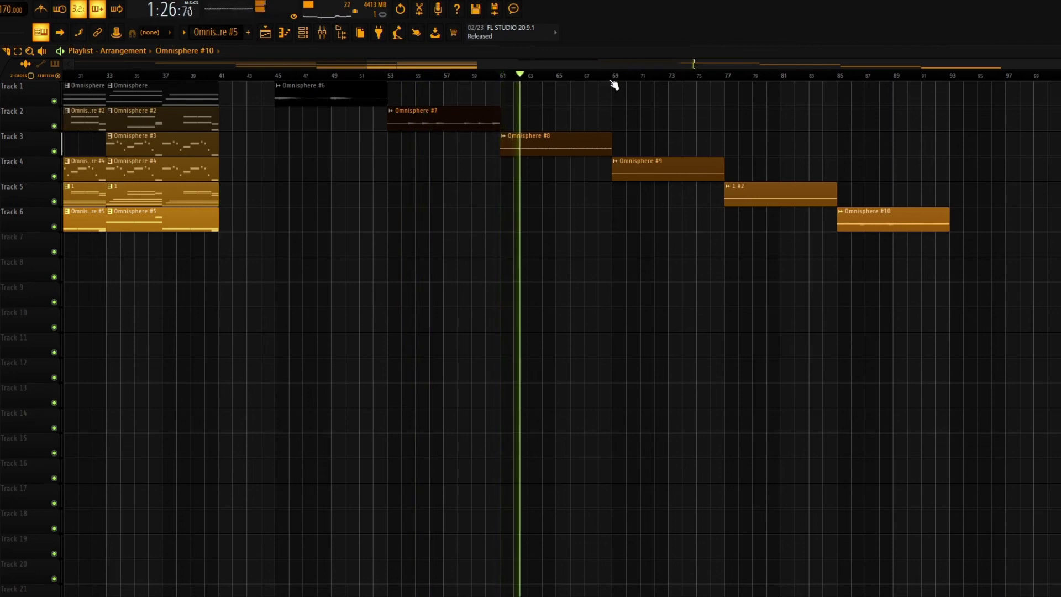
left_click(612, 77)
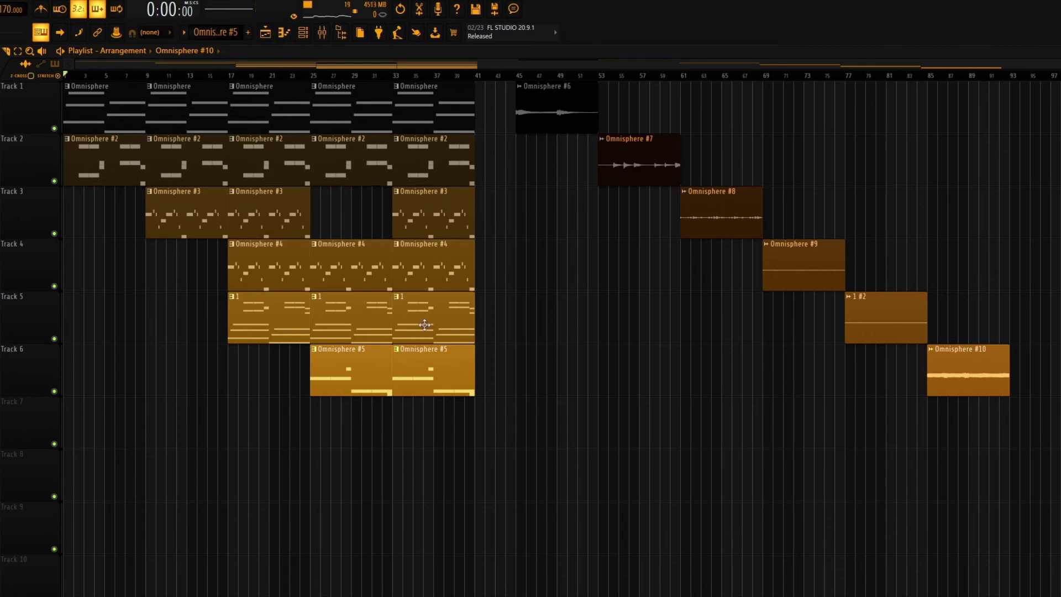
- Open the Omnisphere #5 pattern in the piano roll and examine its notes to identify the song's key
double_click(366, 360)
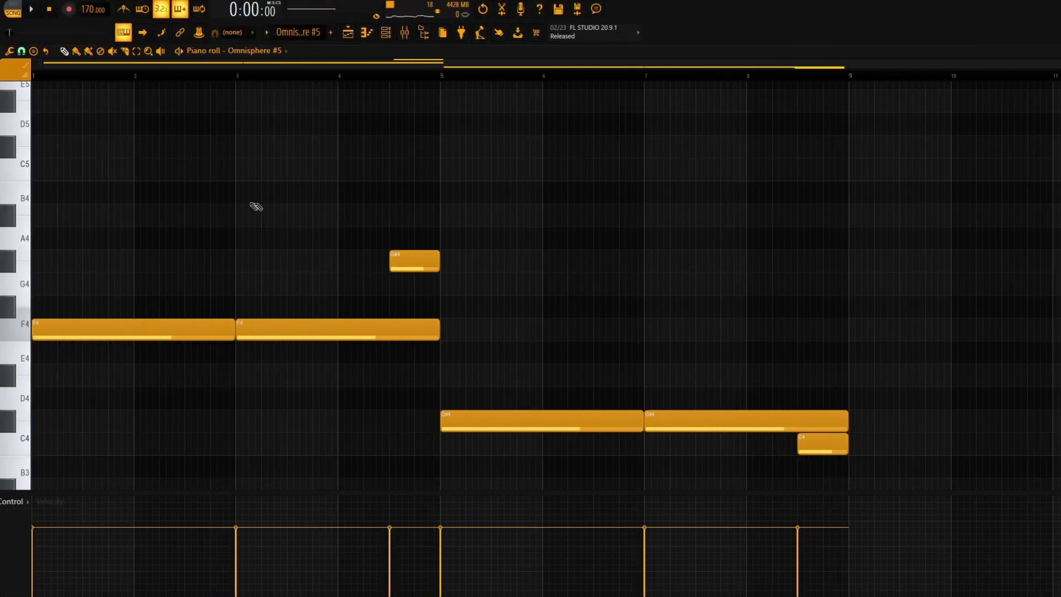
scroll(168, 212, "down", 2)
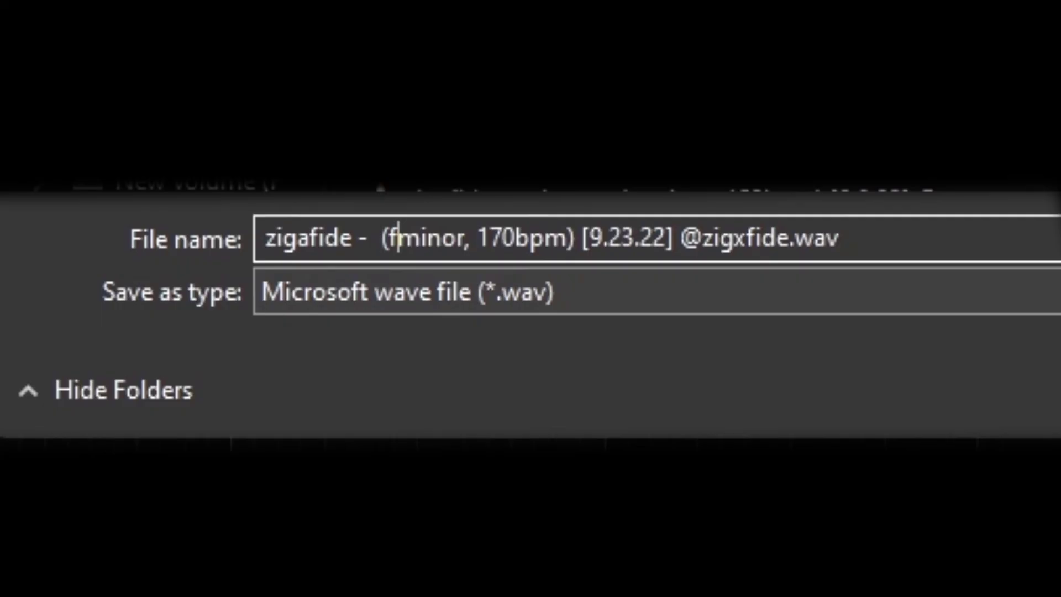
- Complete the WAV file name between the producer tags as "margin (f minor, 170bpm) [9.24.22]", save it and render the full song
left_click(393, 239)
left_click(509, 240)
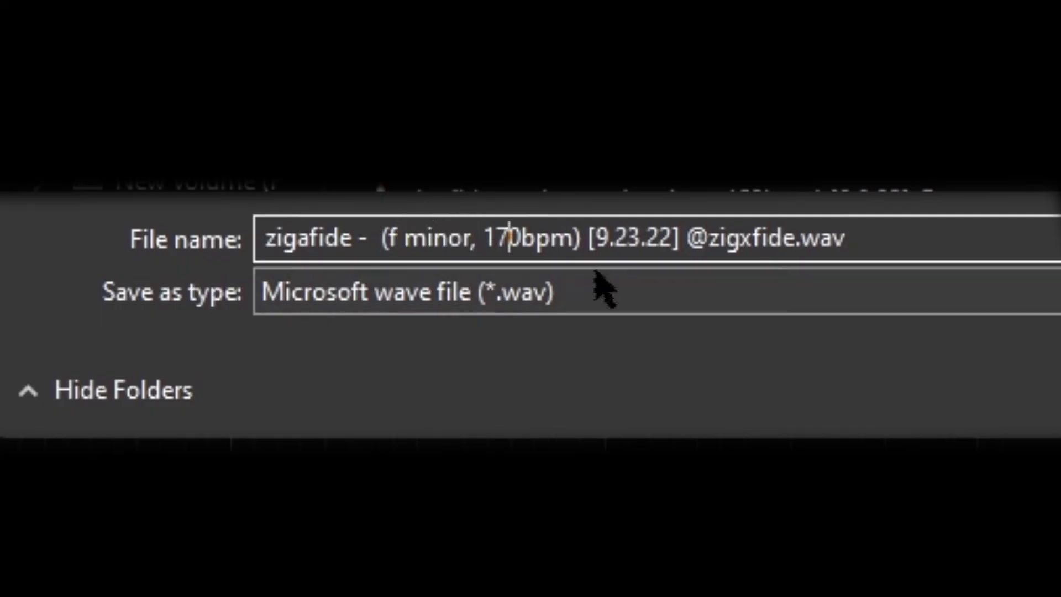
left_click(641, 239)
key("BackSpace")
type("4")
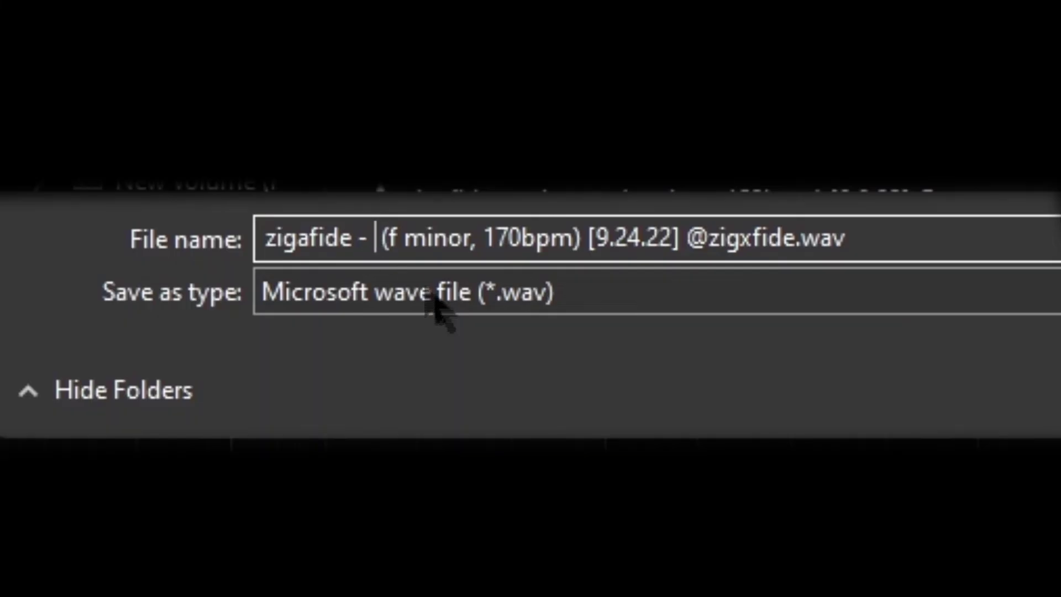
type("margin (f minor, 170bpm) [9.24.22] @zigxfide.wav")
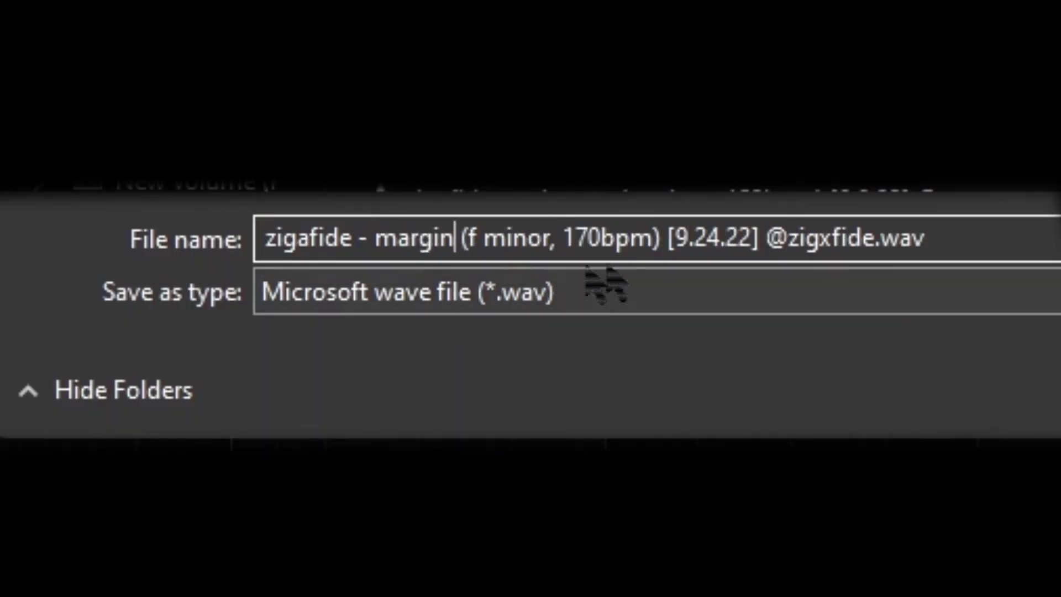
key("ctrl+a")
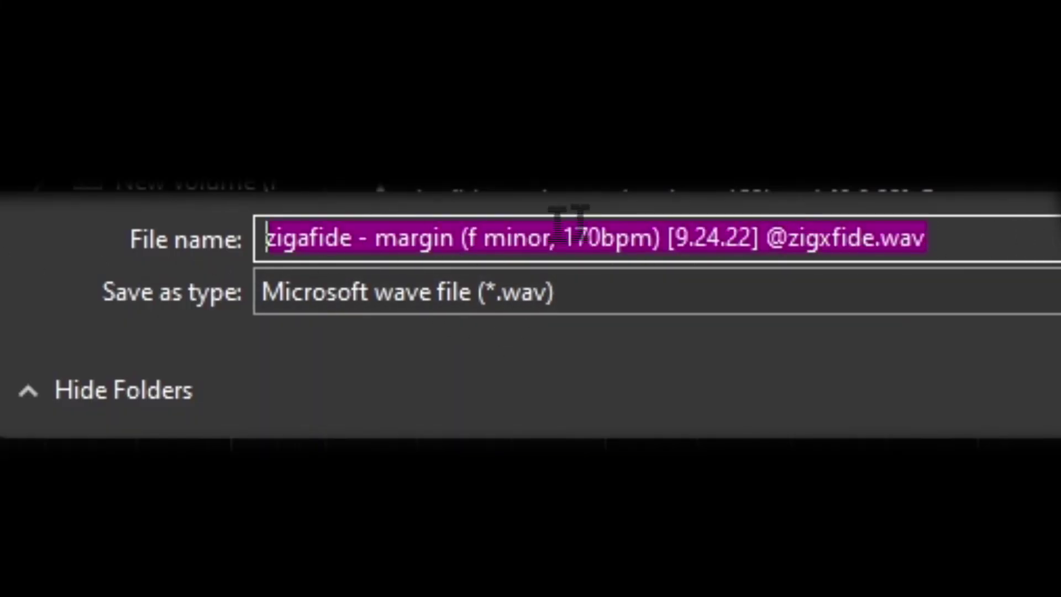
left_click(519, 229)
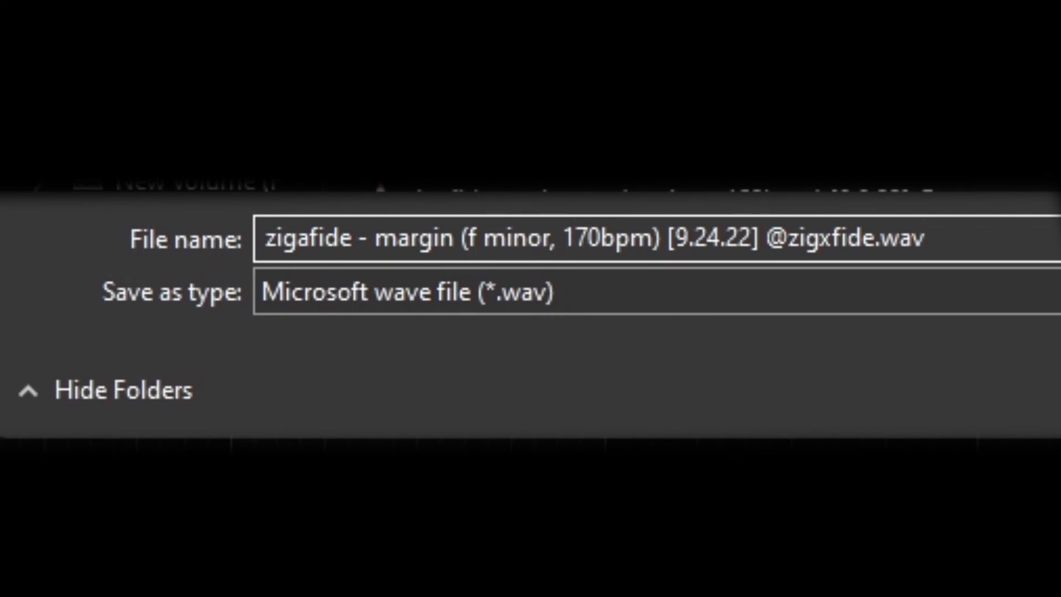
key("Return")
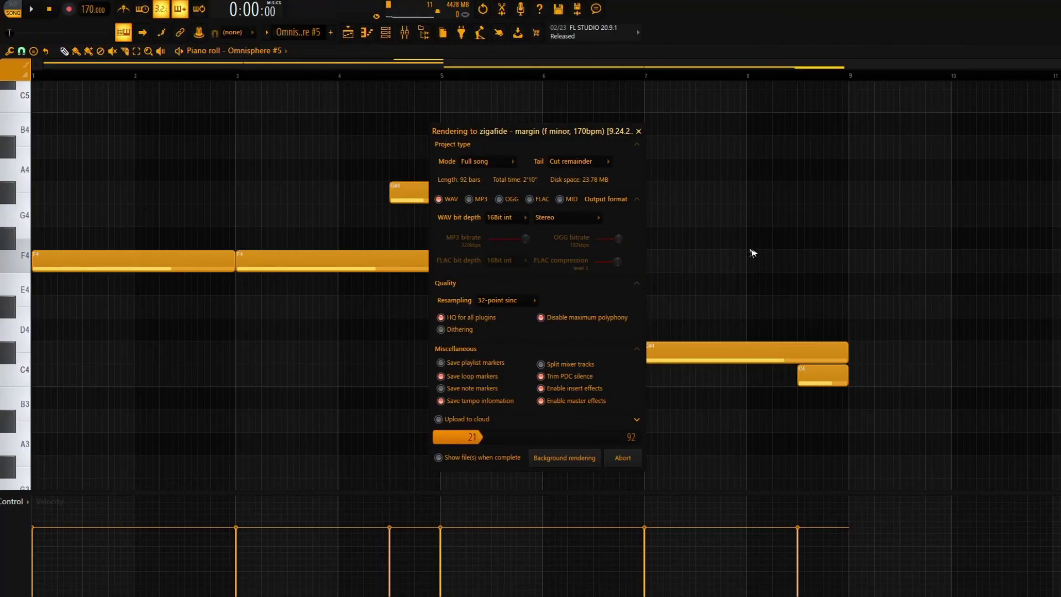
mouse_move(549, 132)
left_mouse_down()
mouse_move(616, 114)
mouse_move(573, 118)
mouse_move(564, 132)
left_mouse_up()
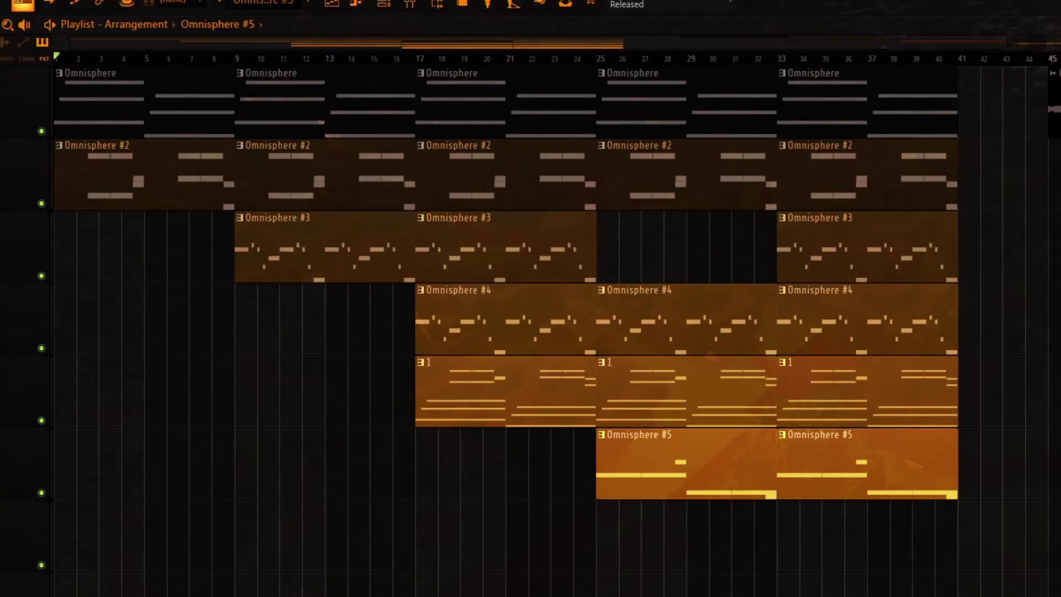
- Play the finished arrangement in the playlist from bar 1
key("space")
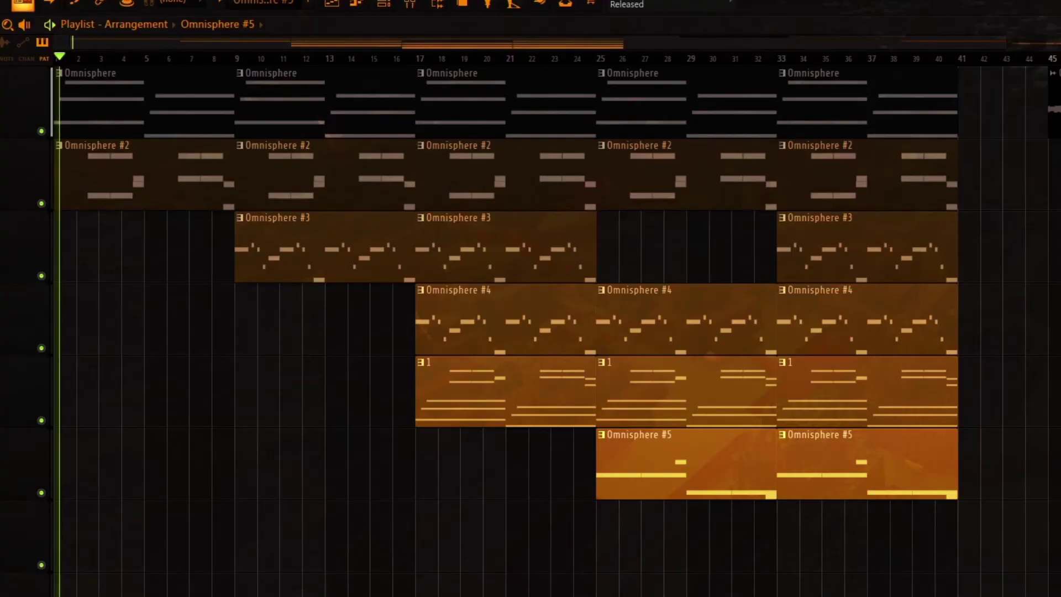